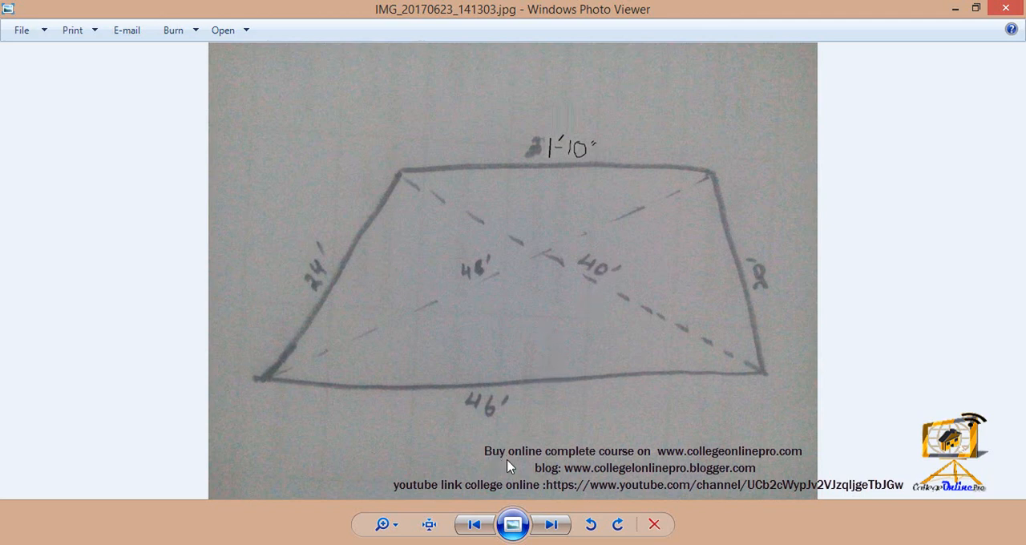
Step: Shrink the sketch photo's window and bring up the room2.dwg drawing in AutoCAD alongside it
{"action": "left_click", "coordinate": [976, 9]}
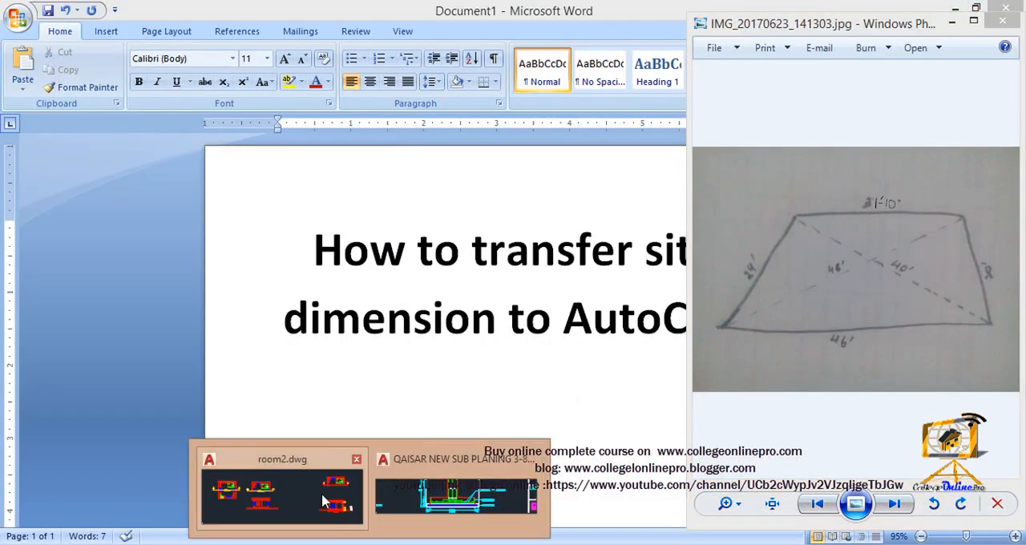
{"action": "left_click", "coordinate": [326, 502]}
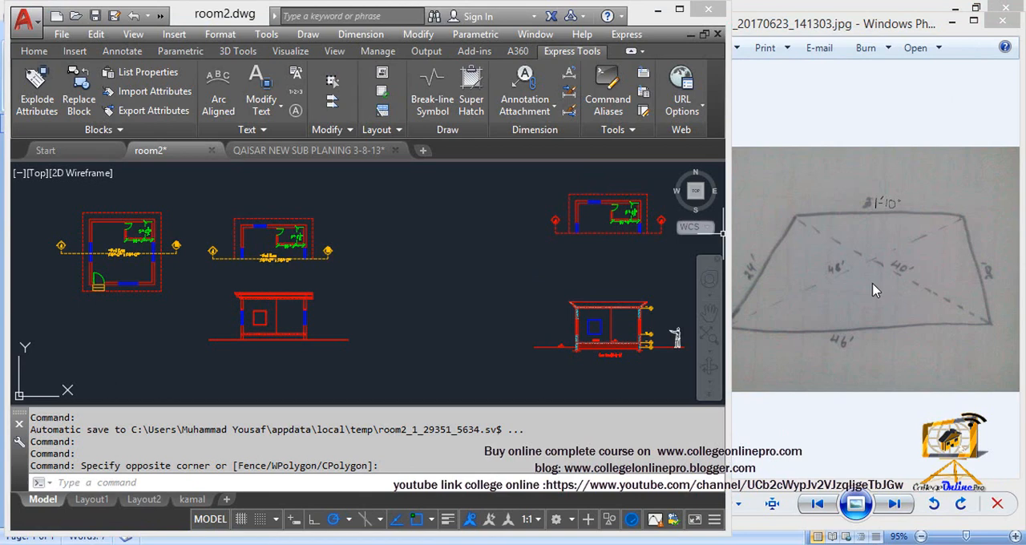
{"action": "left_click", "coordinate": [862, 341]}
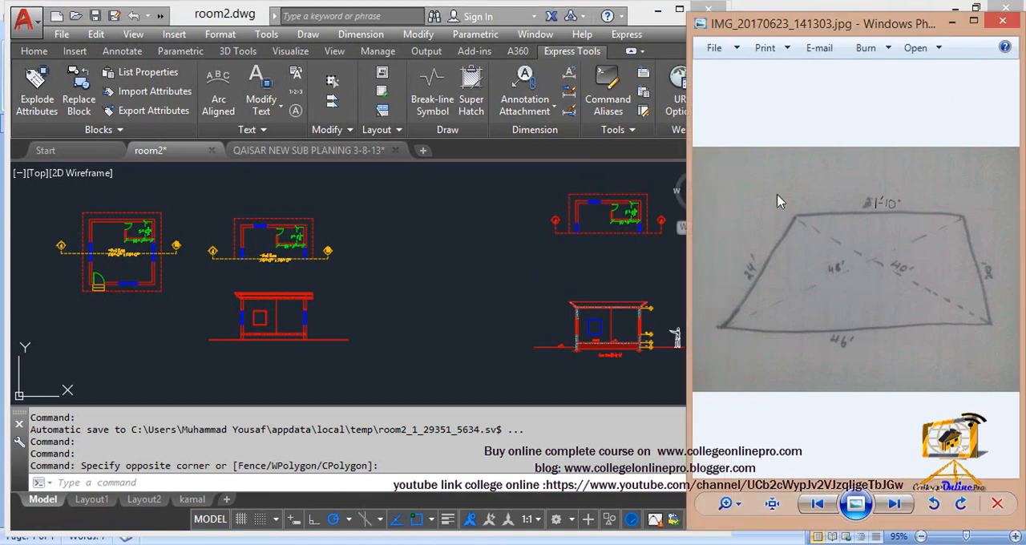
{"action": "right_click", "coordinate": [336, 305]}
{"action": "left_click", "coordinate": [376, 321]}
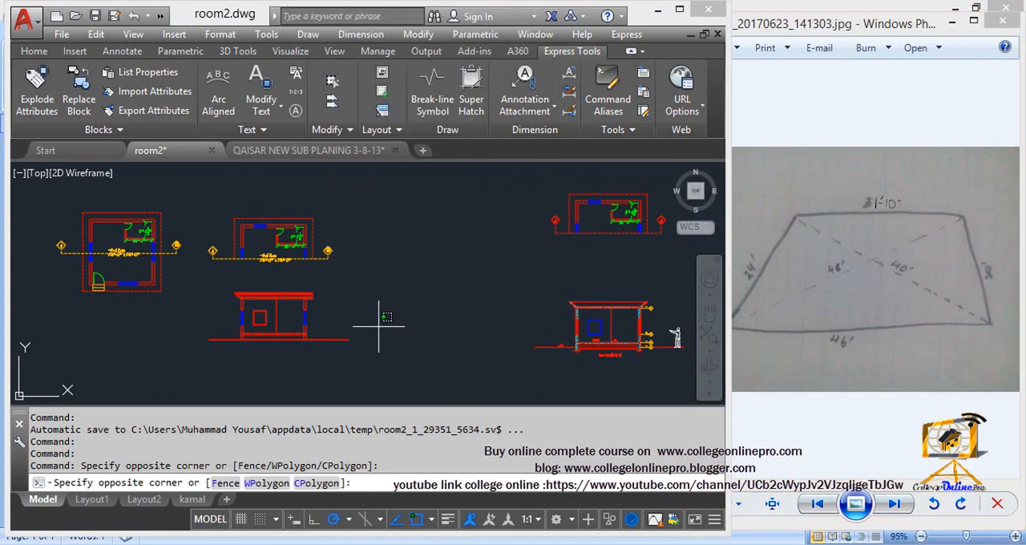
{"action": "left_click", "coordinate": [388, 329]}
Step: Draw a horizontal 46' line in the empty area right of the existing drawings as the plot's base
{"action": "middle_click_drag", "start_coordinate": [390, 329], "coordinate": [193, 286]}
{"action": "middle_click_drag", "start_coordinate": [395, 298], "coordinate": [235, 309]}
{"action": "scroll", "coordinate": [442, 309], "scroll_direction": "up", "scroll_amount": 2}
{"action": "middle_click_drag", "start_coordinate": [442, 309], "coordinate": [327, 312]}
{"action": "type", "text": "l"}
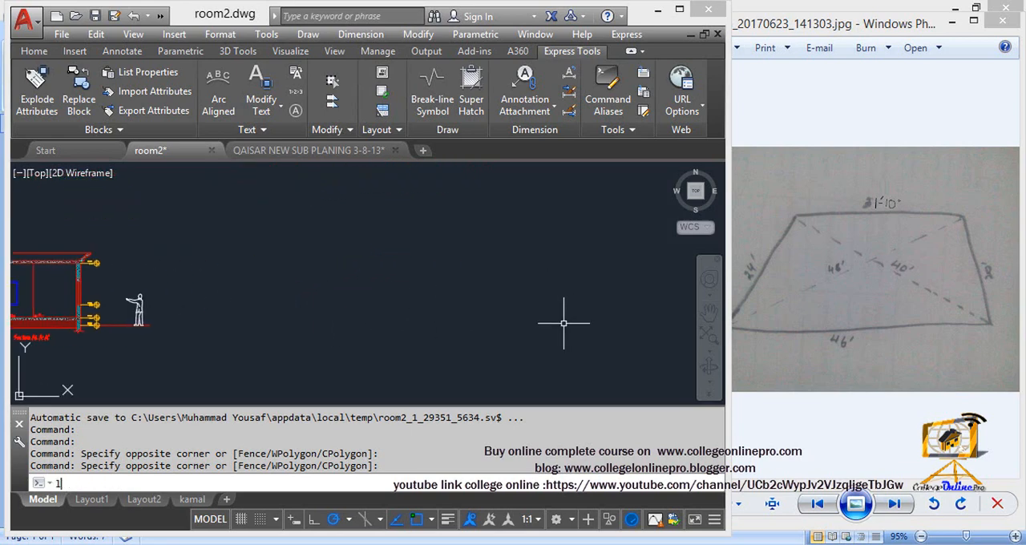
{"action": "key", "text": "Return"}
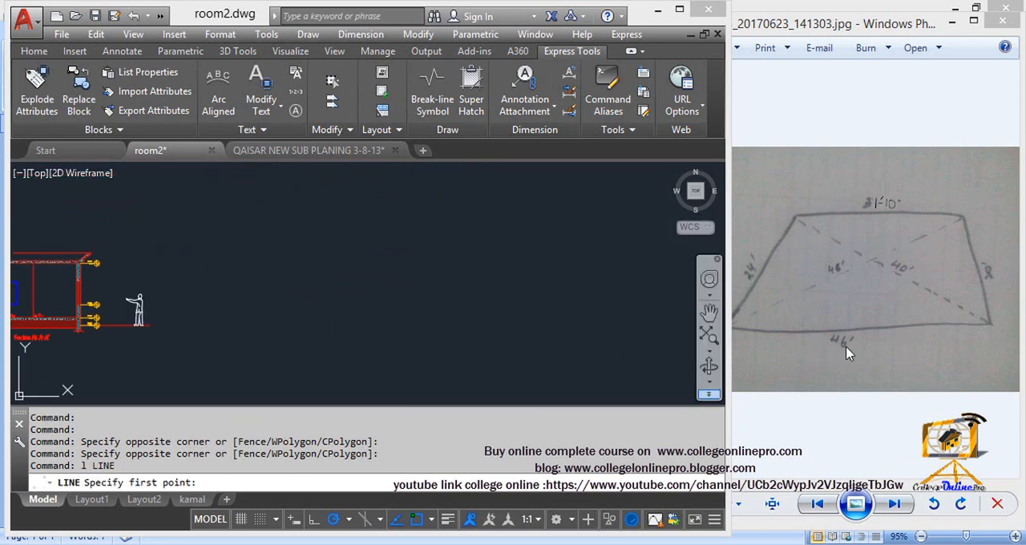
{"action": "left_click", "coordinate": [237, 323]}
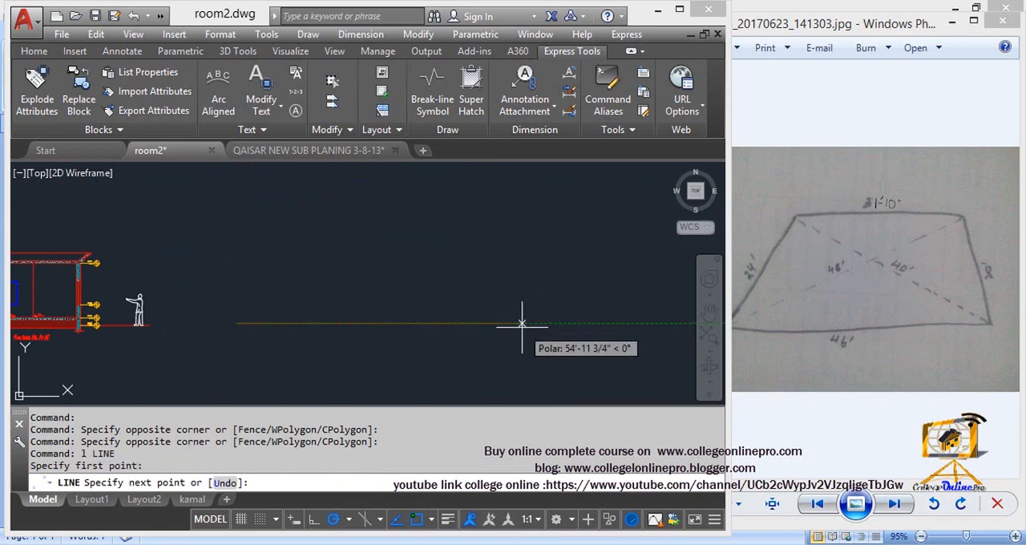
{"action": "type", "text": "47"}
{"action": "key", "text": "BackSpace"}
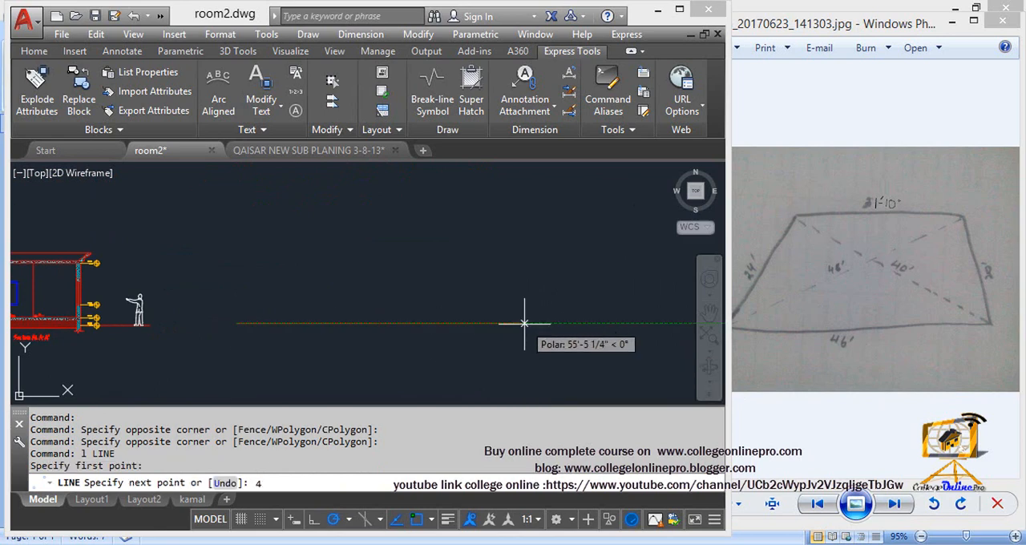
{"action": "type", "text": "6'"}
{"action": "key", "text": "Return"}
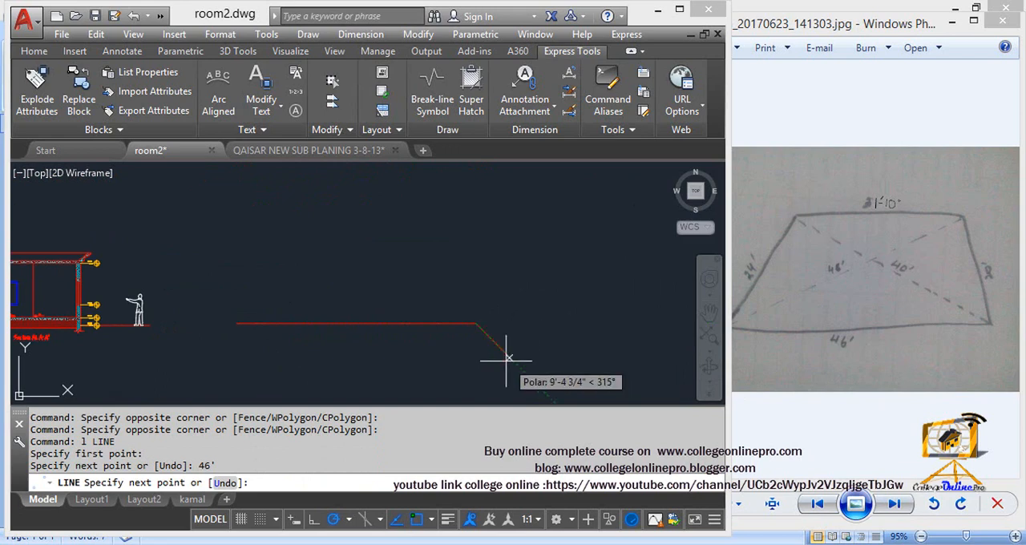
{"action": "key", "text": "Escape"}
{"action": "middle_click_drag", "start_coordinate": [407, 337], "coordinate": [408, 348]}
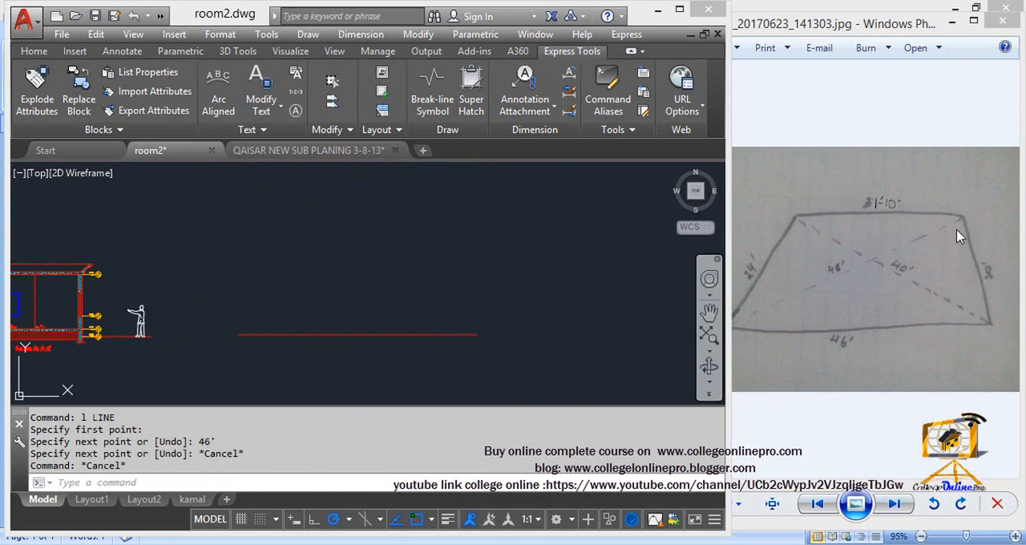
{"action": "middle_click_drag", "start_coordinate": [235, 336], "coordinate": [223, 323]}
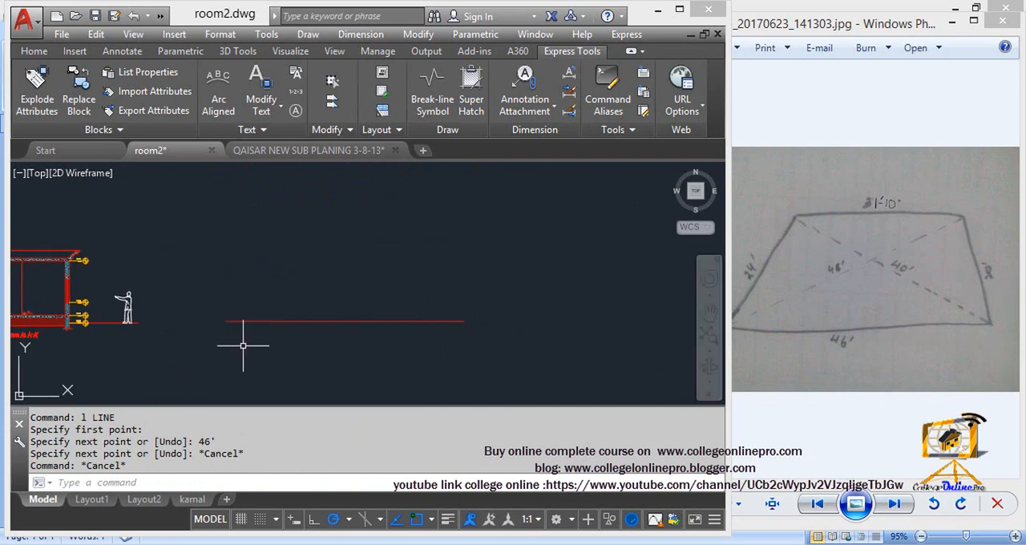
{"action": "key", "text": "Escape"}
{"action": "key", "text": "Escape"}
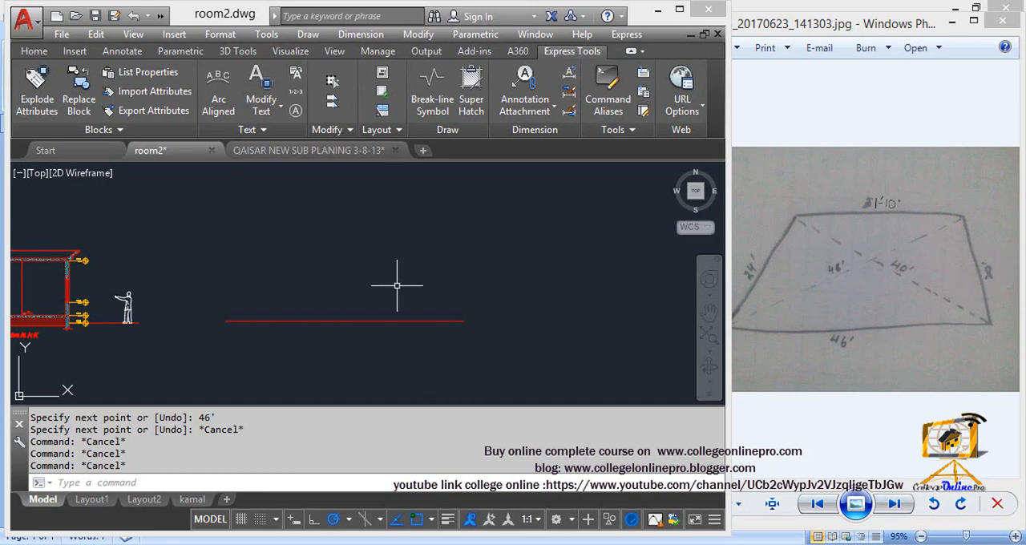
{"action": "middle_click_drag", "start_coordinate": [399, 351], "coordinate": [397, 354]}
{"action": "key", "text": "Escape"}
{"action": "key", "text": "Escape"}
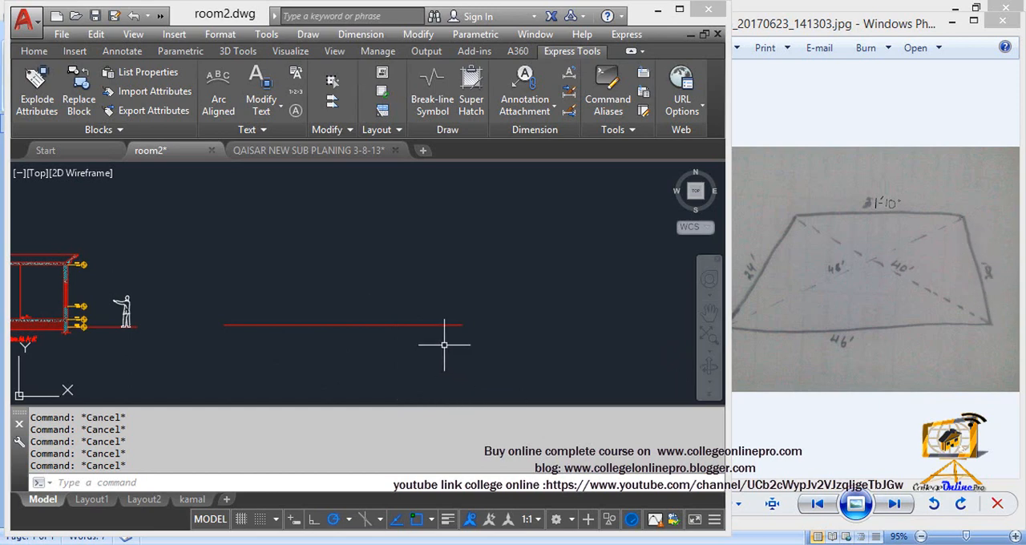
Step: Draw a circle of 20' radius centred on the right end of the base line
{"action": "type", "text": "c"}
{"action": "key", "text": "Return"}
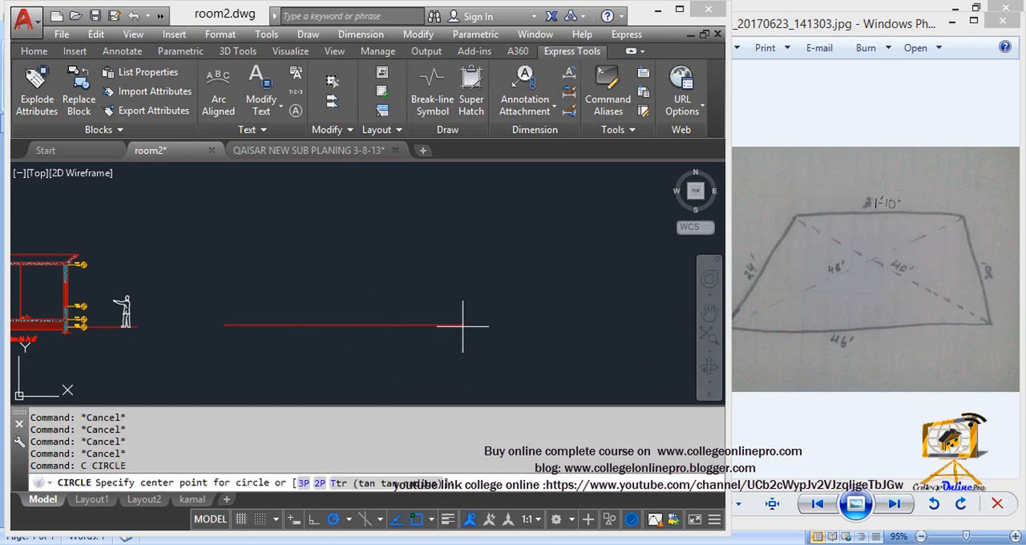
{"action": "left_click", "coordinate": [465, 331]}
{"action": "type", "text": "20"}
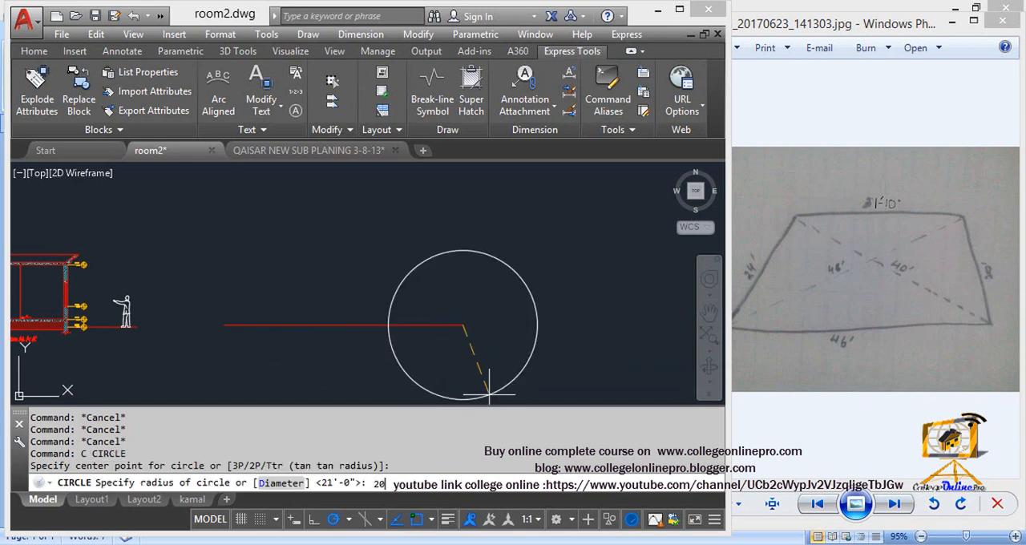
{"action": "type", "text": "'"}
{"action": "key", "text": "Return"}
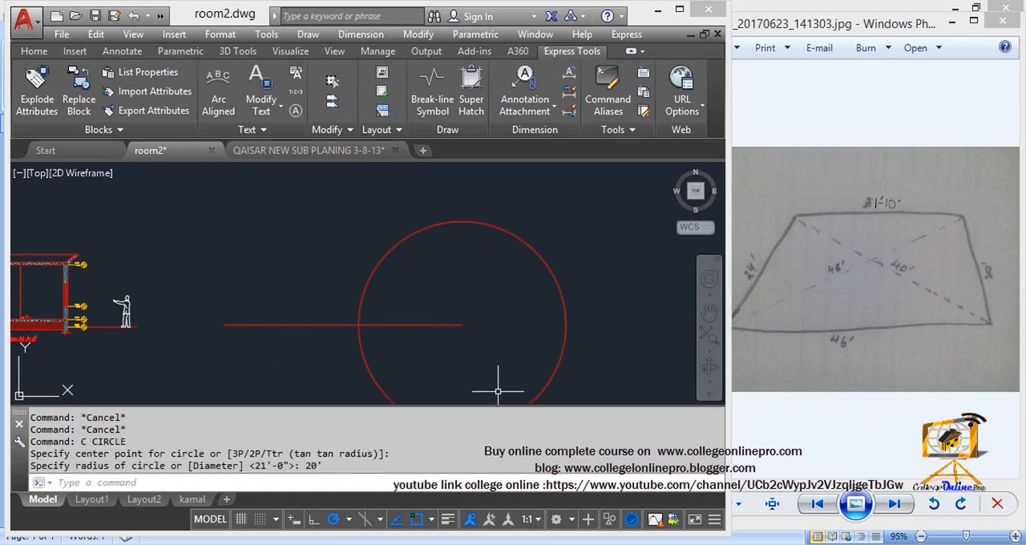
Step: Check the diagonal from the lower-left corner in the sketch photo and draw a 48' radius circle centred on the base line's left end
{"action": "left_click", "coordinate": [786, 328]}
{"action": "scroll", "coordinate": [768, 329], "scroll_direction": "up", "scroll_amount": 5}
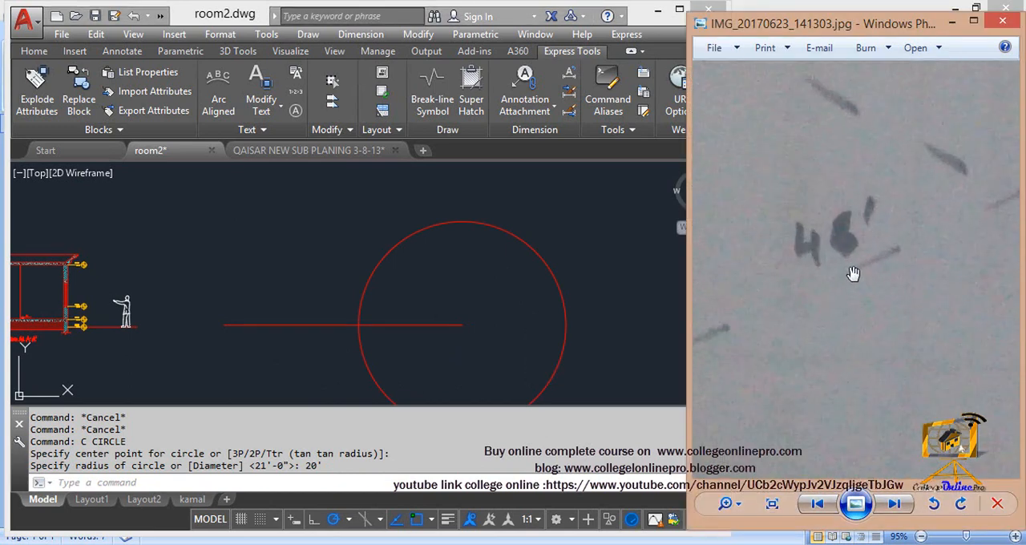
{"action": "scroll", "coordinate": [836, 272], "scroll_direction": "down", "scroll_amount": 5}
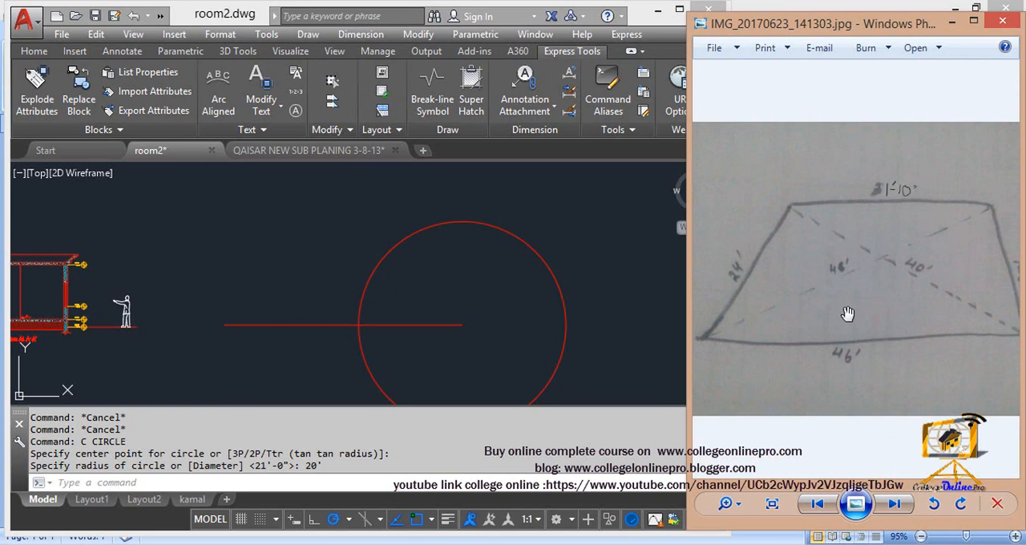
{"action": "scroll", "coordinate": [849, 320], "scroll_direction": "down", "scroll_amount": 2}
{"action": "scroll", "coordinate": [858, 292], "scroll_direction": "up", "scroll_amount": 1}
{"action": "scroll", "coordinate": [858, 303], "scroll_direction": "down", "scroll_amount": 1}
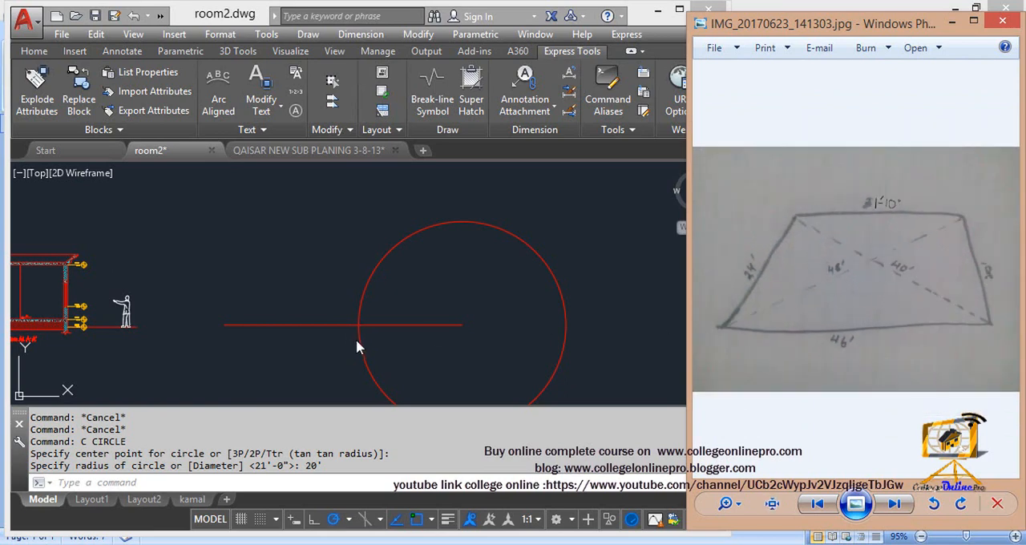
{"action": "left_click", "coordinate": [225, 327]}
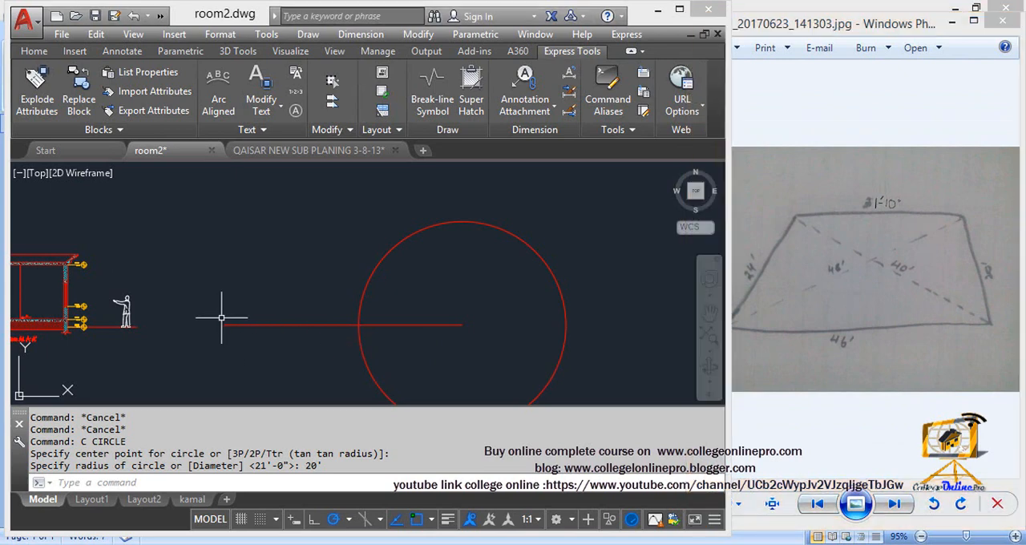
{"action": "key", "text": "Escape"}
{"action": "key", "text": "Escape"}
{"action": "type", "text": "c"}
{"action": "key", "text": "Return"}
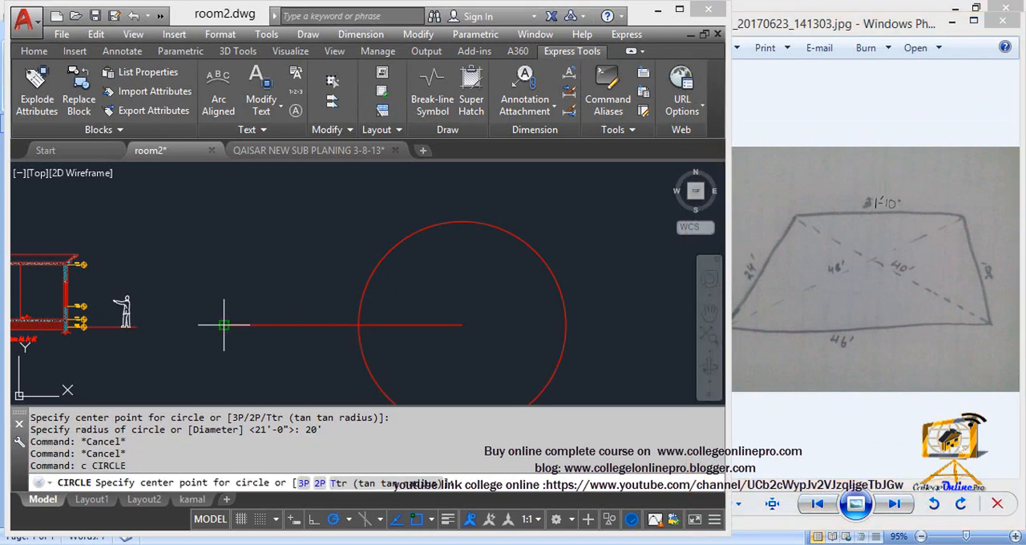
{"action": "left_click", "coordinate": [225, 324]}
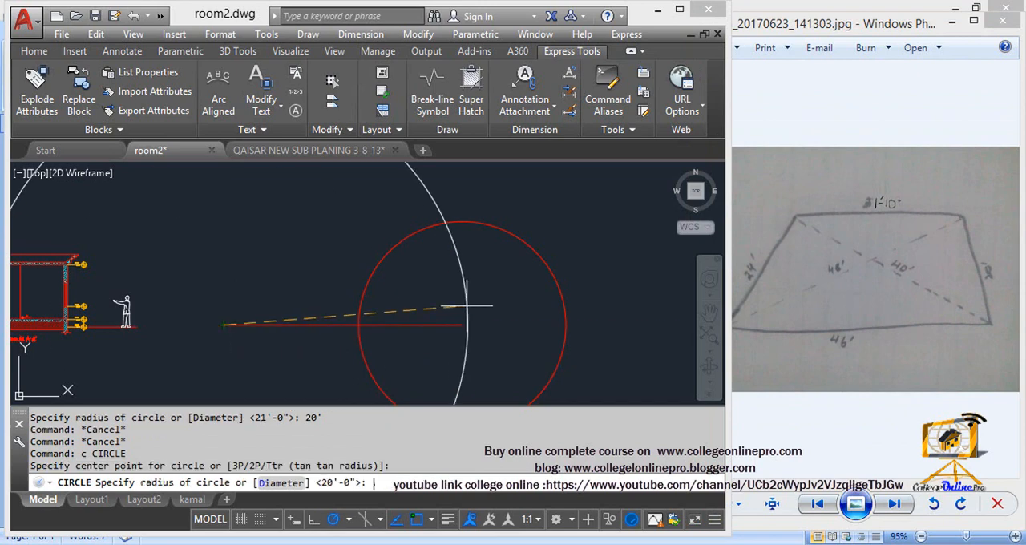
{"action": "type", "text": "48'"}
{"action": "key", "text": "Return"}
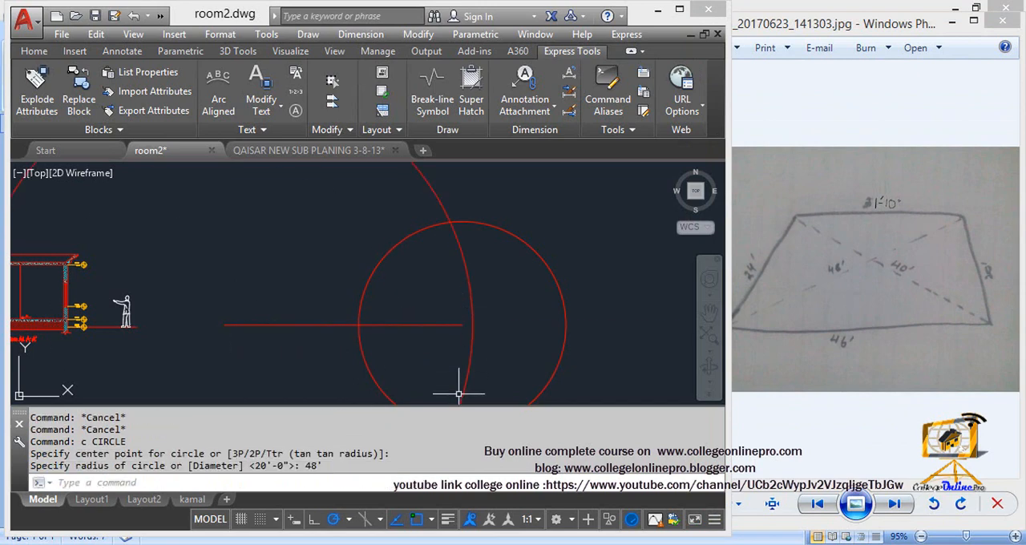
{"action": "key", "text": "Escape"}
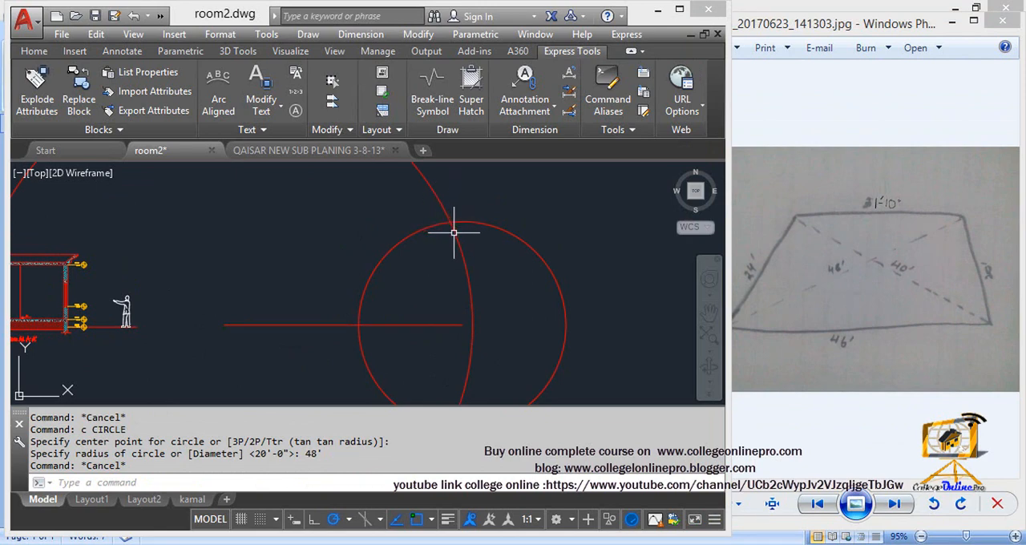
Step: Draw a line from the base line's right end to the upper intersection of the 20' and 48' radius circles
{"action": "type", "text": "l"}
{"action": "key", "text": "Return"}
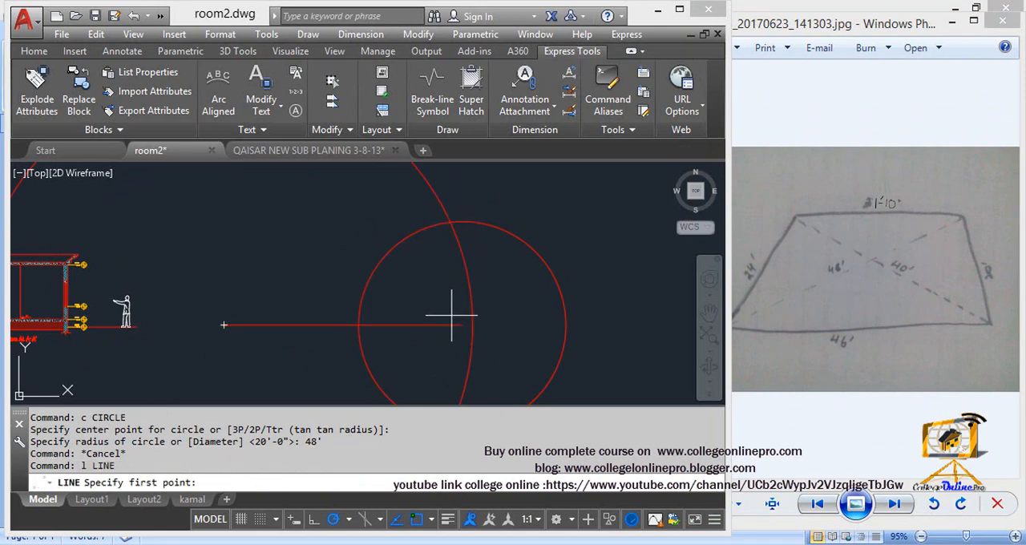
{"action": "left_click", "coordinate": [462, 325]}
{"action": "left_click", "coordinate": [452, 221]}
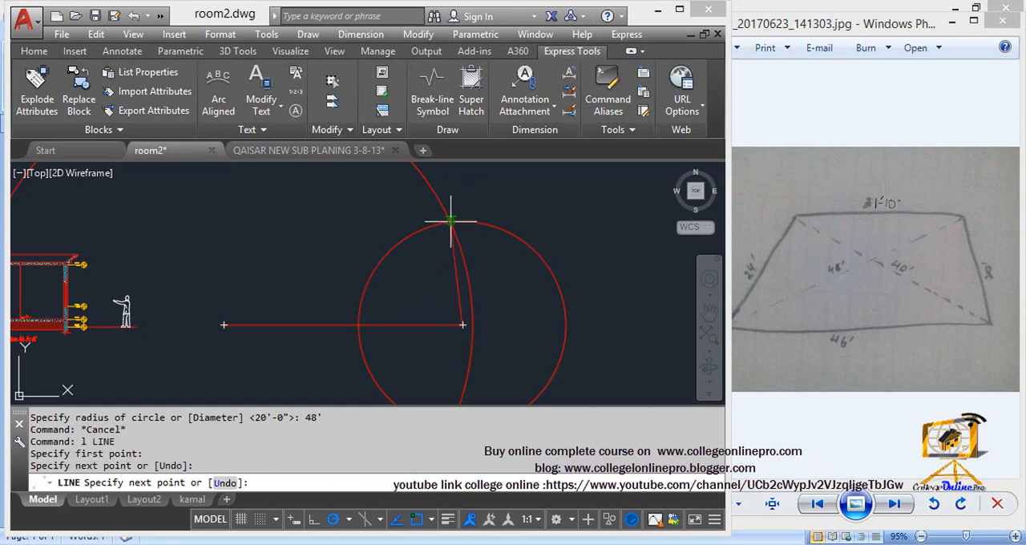
{"action": "key", "text": "Escape"}
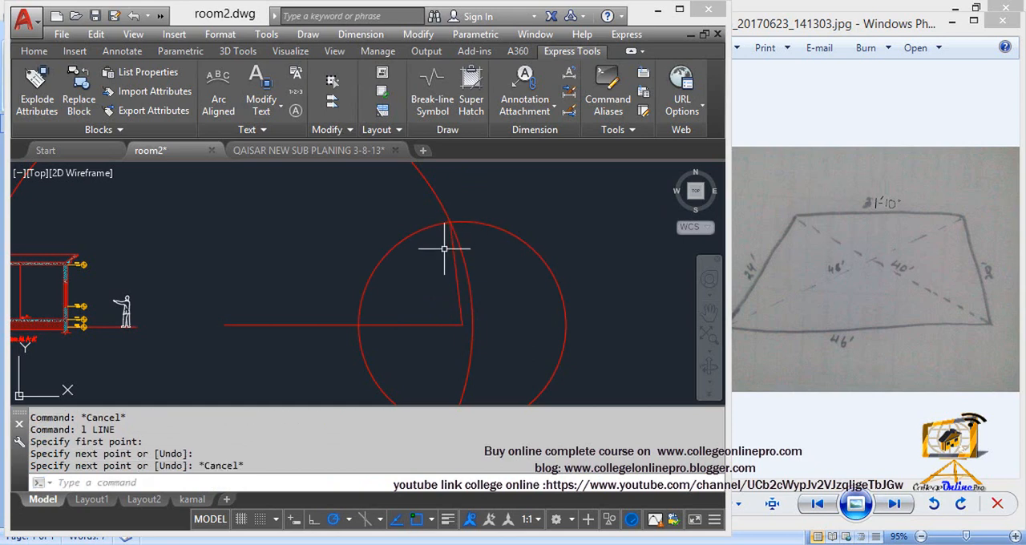
{"action": "key", "text": "Escape"}
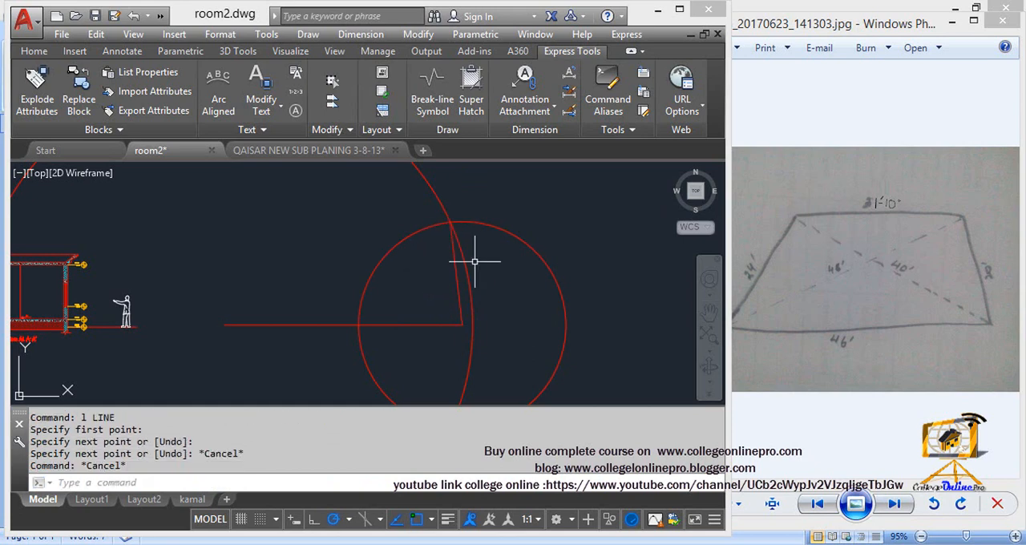
Step: Check the left side in the sketch photo and draw a 24' radius circle centred on the base line's left end
{"action": "left_click", "coordinate": [840, 335]}
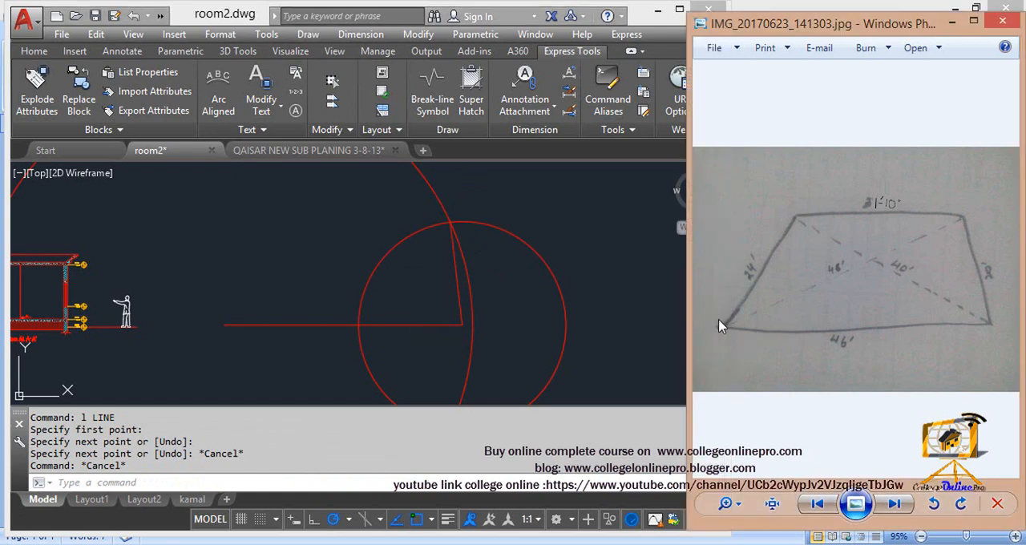
{"action": "left_click", "coordinate": [274, 323]}
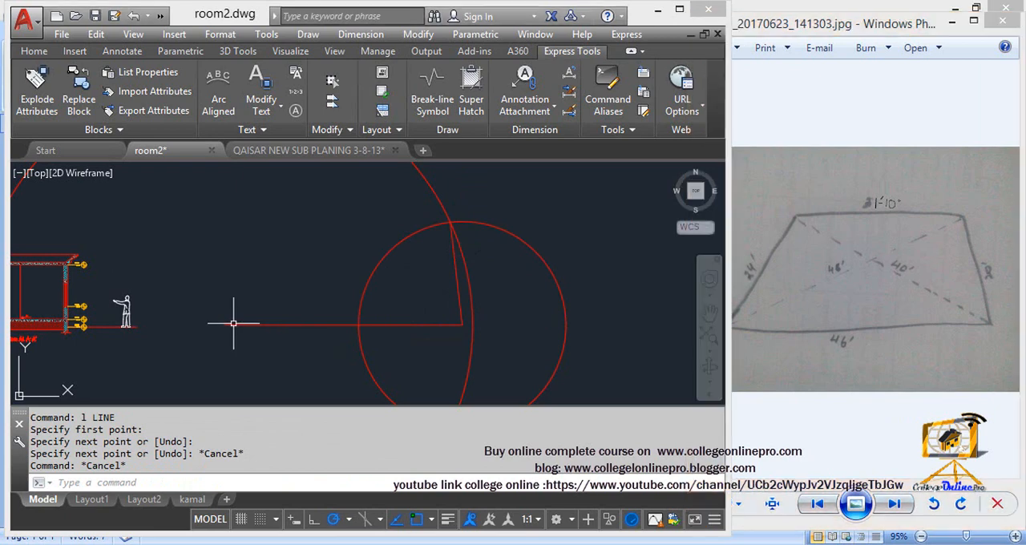
{"action": "key", "text": "Escape"}
{"action": "type", "text": "c"}
{"action": "key", "text": "Return"}
{"action": "left_click", "coordinate": [226, 326]}
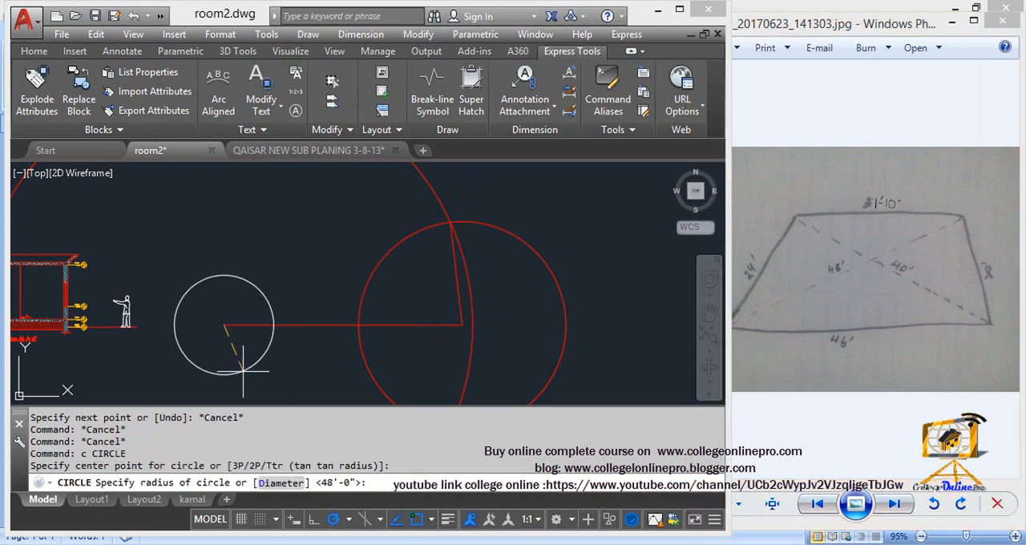
{"action": "type", "text": "24'"}
{"action": "key", "text": "Return"}
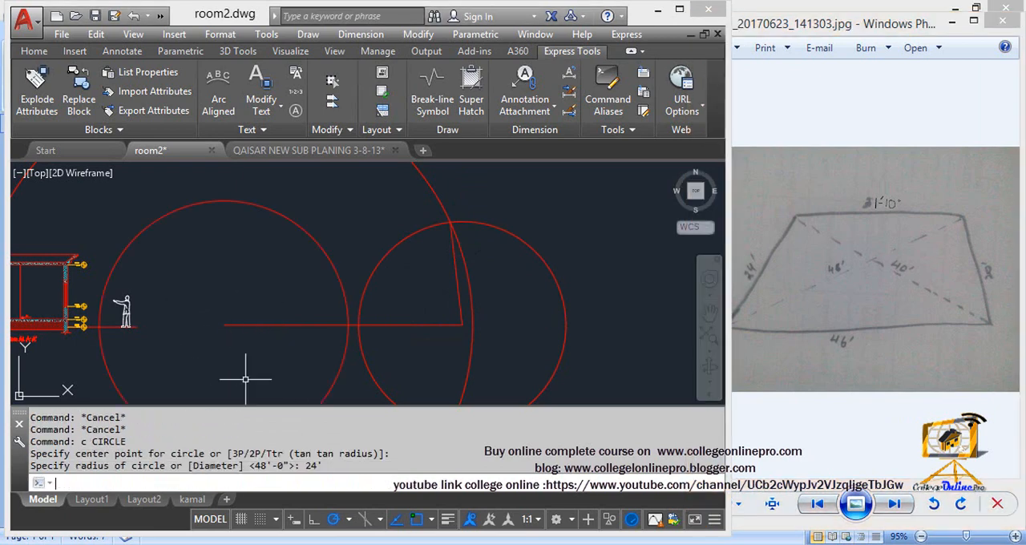
{"action": "key", "text": "Escape"}
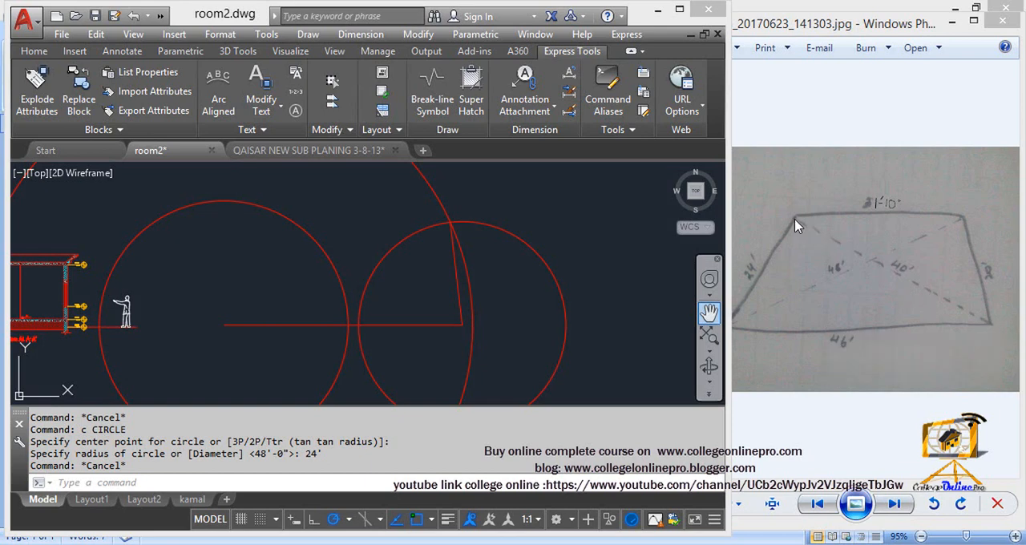
{"action": "key", "text": "Escape"}
Step: Draw a circle of 40' radius centred on the right end of the base line
{"action": "type", "text": "c"}
{"action": "key", "text": "Return"}
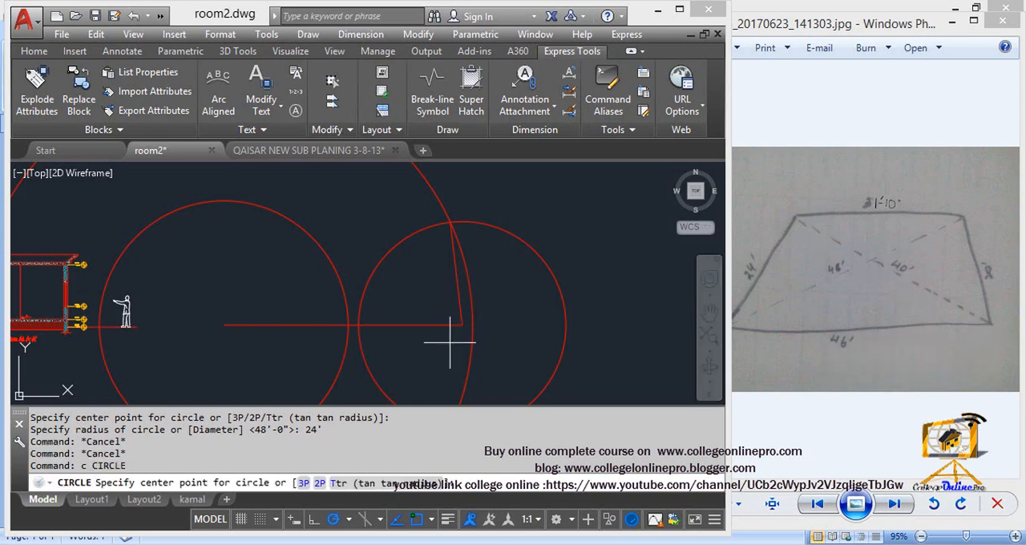
{"action": "left_click", "coordinate": [462, 325]}
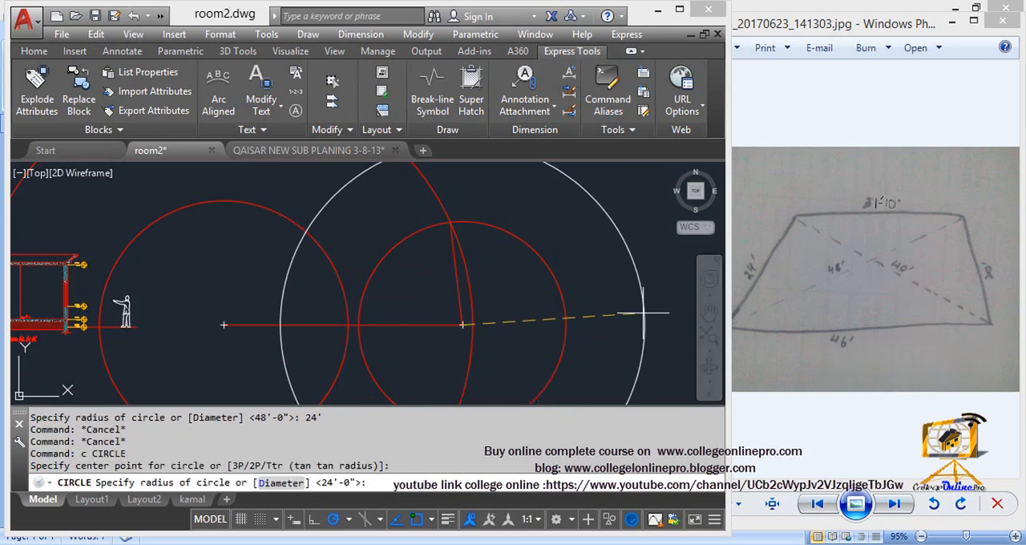
{"action": "type", "text": "40'"}
{"action": "key", "text": "Return"}
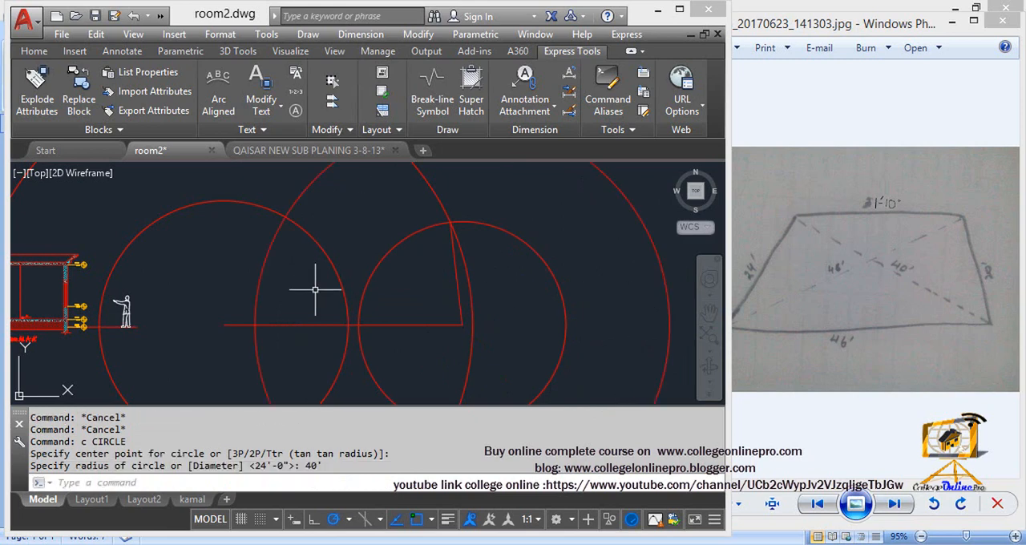
{"action": "middle_click_drag", "start_coordinate": [321, 303], "coordinate": [345, 303]}
{"action": "key", "text": "Escape"}
{"action": "key", "text": "Escape"}
Step: Draw a line from the base line's left end to the upper intersection of the 24' and 40' radius circles
{"action": "type", "text": "l"}
{"action": "key", "text": "Return"}
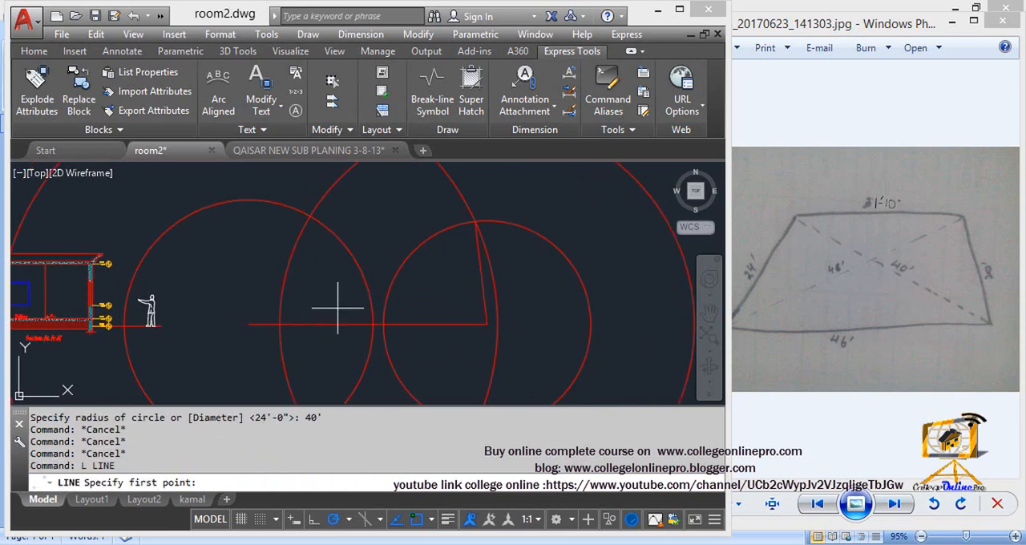
{"action": "left_click", "coordinate": [248, 324]}
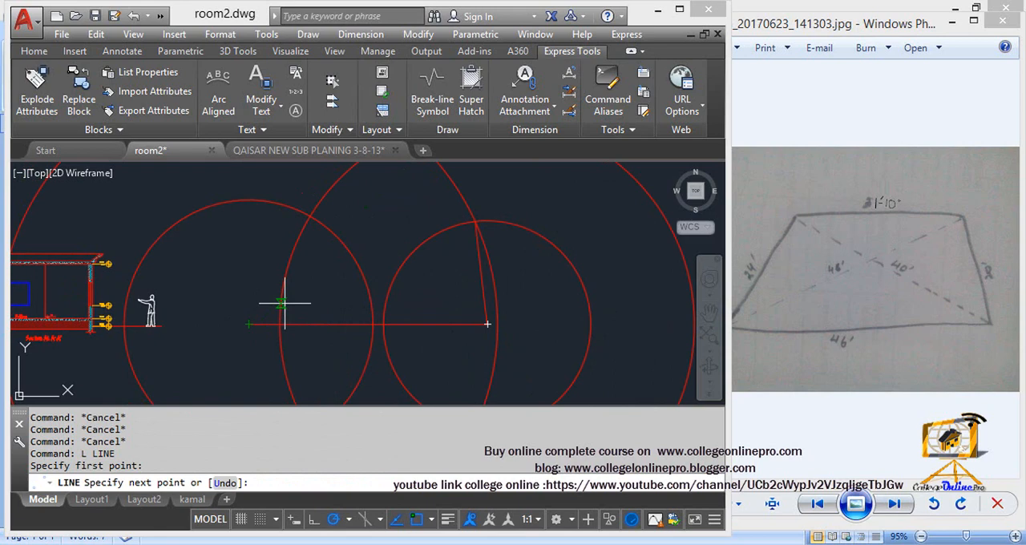
{"action": "left_click", "coordinate": [311, 215]}
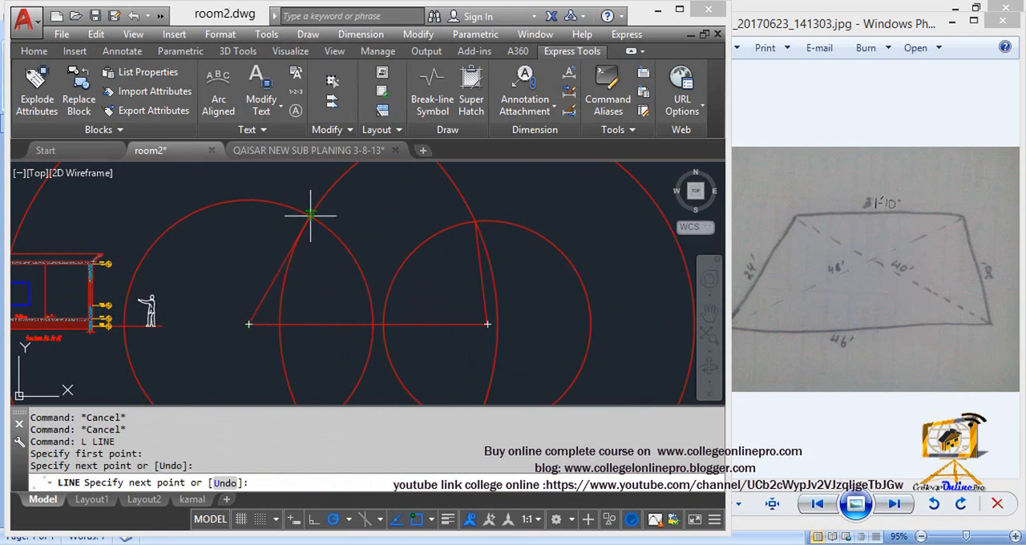
{"action": "key", "text": "Escape"}
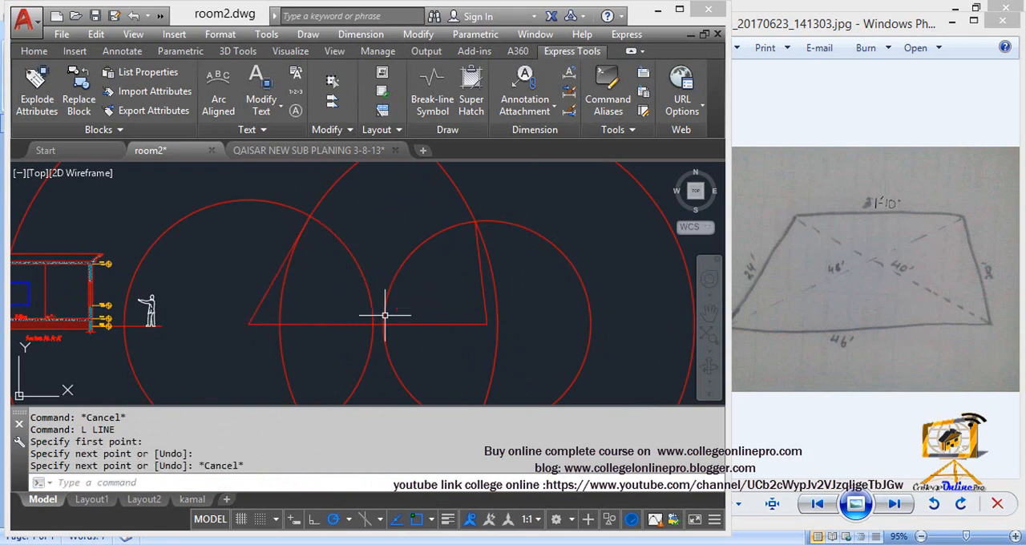
Step: Erase the four construction circles, leaving only the plot's side lines and base line
{"action": "left_click", "coordinate": [411, 306]}
{"action": "left_click", "coordinate": [339, 279]}
{"action": "key", "text": "Delete"}
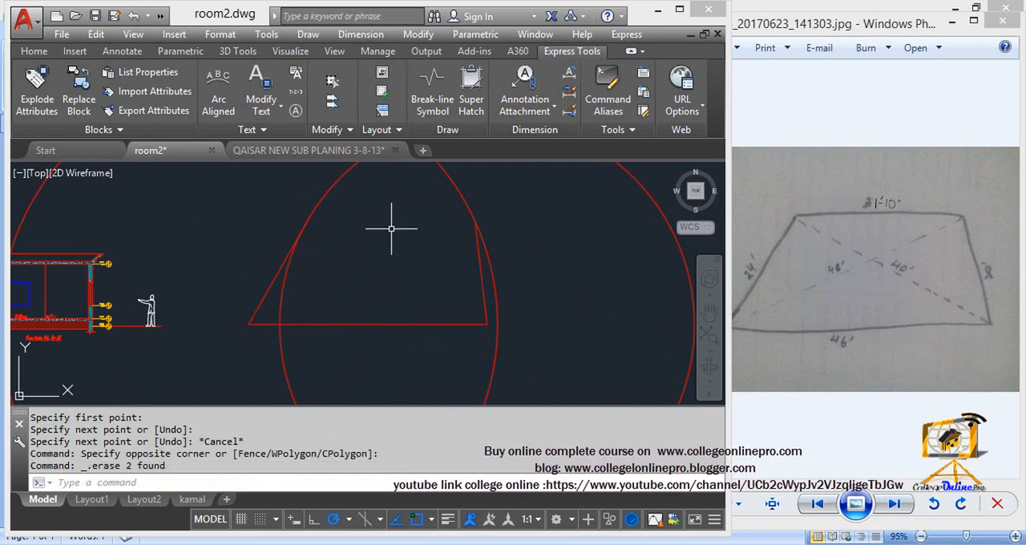
{"action": "left_click", "coordinate": [480, 206]}
{"action": "left_click", "coordinate": [433, 189]}
{"action": "key", "text": "Delete"}
{"action": "mouse_move", "coordinate": [408, 203]}
{"action": "middle_mouse_down"}
{"action": "mouse_move", "coordinate": [413, 292]}
{"action": "mouse_move", "coordinate": [406, 218]}
{"action": "middle_mouse_up"}
{"action": "left_click", "coordinate": [411, 293]}
{"action": "left_click", "coordinate": [361, 218]}
{"action": "key", "text": "Delete"}
Step: Close the plot with a line joining the upper ends of its left and right sides
{"action": "type", "text": "l"}
{"action": "key", "text": "Return"}
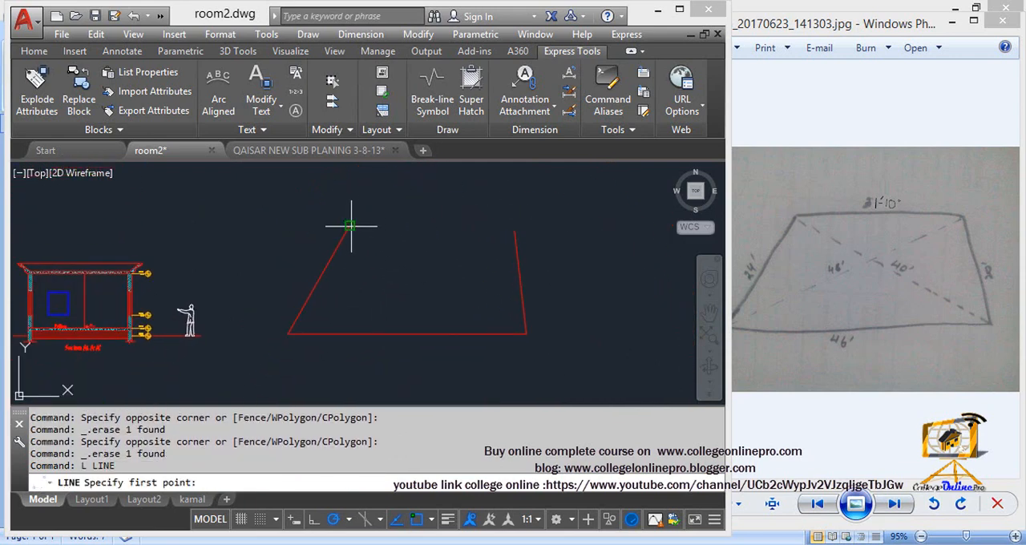
{"action": "left_click", "coordinate": [349, 226]}
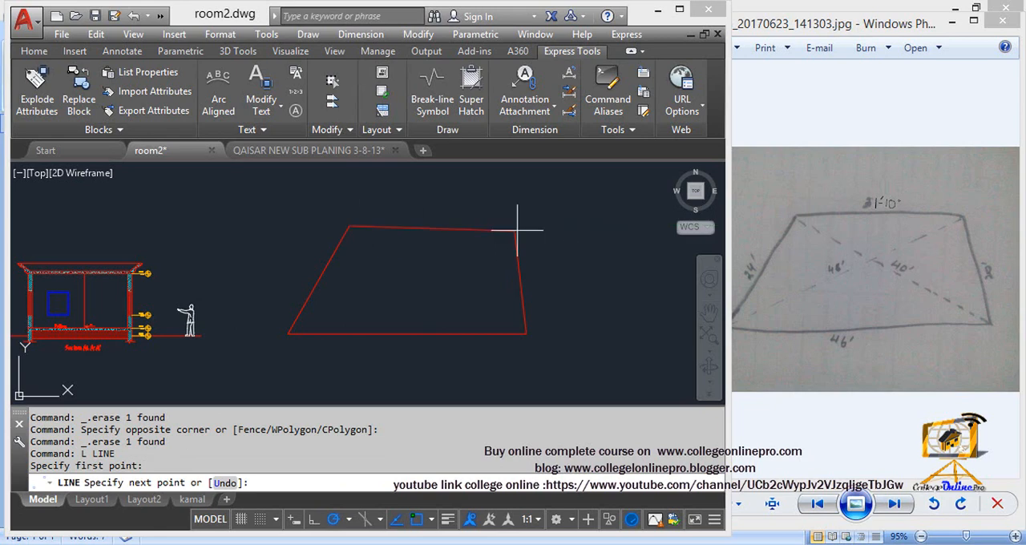
{"action": "left_click", "coordinate": [516, 231]}
{"action": "key", "text": "Escape"}
{"action": "middle_click_drag", "start_coordinate": [419, 310], "coordinate": [417, 287]}
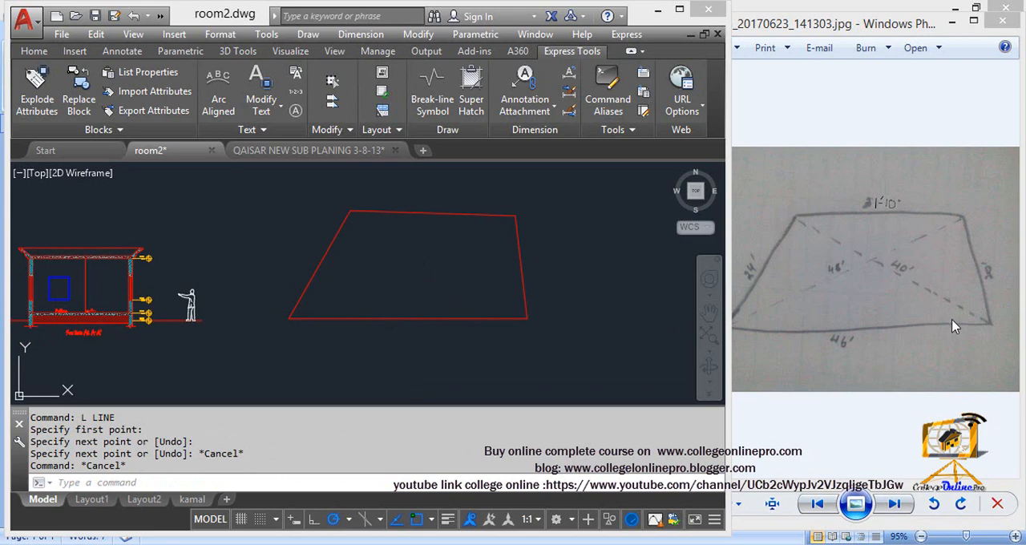
Step: Add an aligned dimension to the plot's left side, placed outside the outline
{"action": "type", "text": "dal"}
{"action": "key", "text": "Return"}
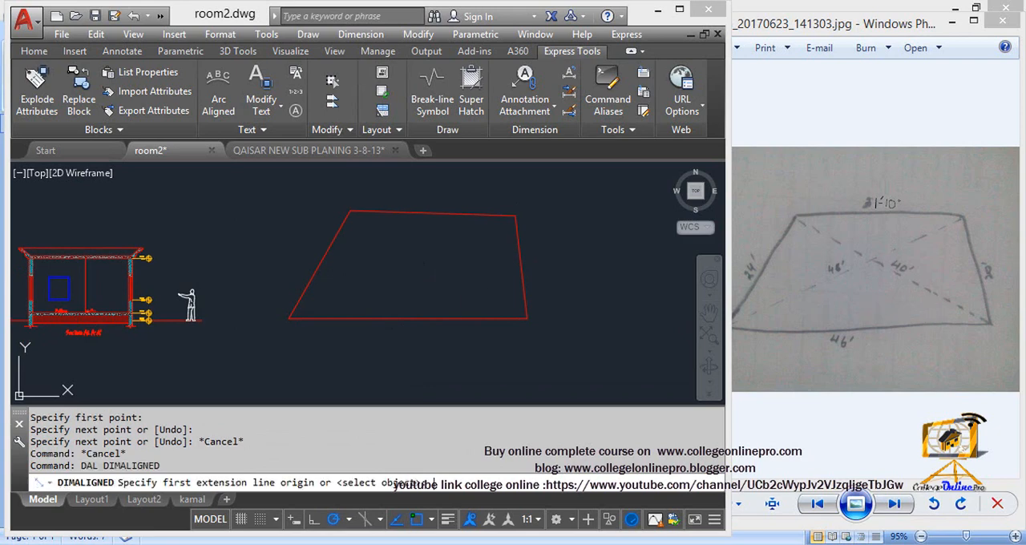
{"action": "left_click", "coordinate": [288, 318]}
{"action": "left_click", "coordinate": [351, 211]}
{"action": "left_click", "coordinate": [298, 270]}
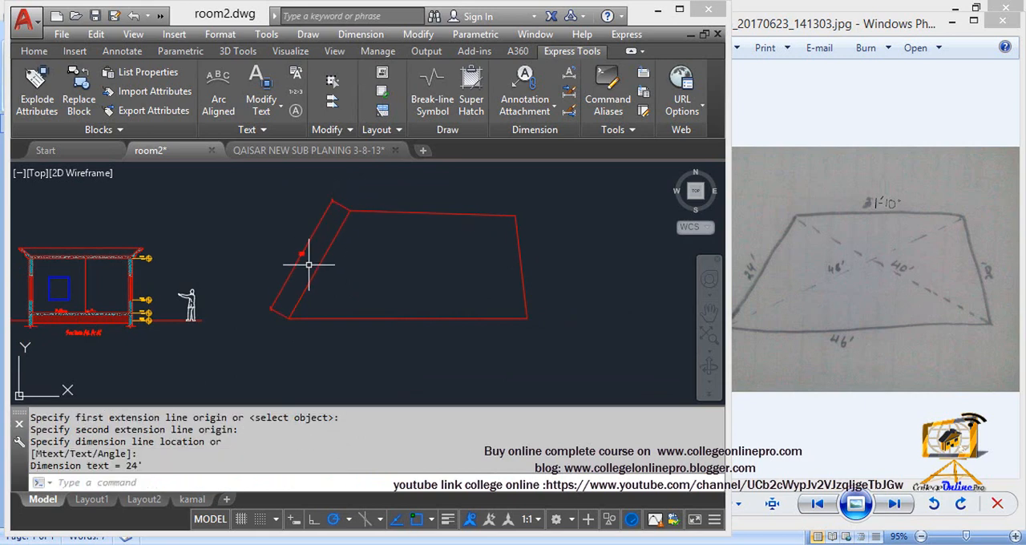
{"action": "scroll", "coordinate": [303, 255], "scroll_direction": "up", "scroll_amount": 5}
{"action": "scroll", "coordinate": [301, 251], "scroll_direction": "down", "scroll_amount": 5}
{"action": "scroll", "coordinate": [301, 251], "scroll_direction": "up", "scroll_amount": 2}
Step: Add an aligned dimension to the plot's base line, placed below it
{"action": "key", "text": "Return"}
{"action": "left_click", "coordinate": [257, 322]}
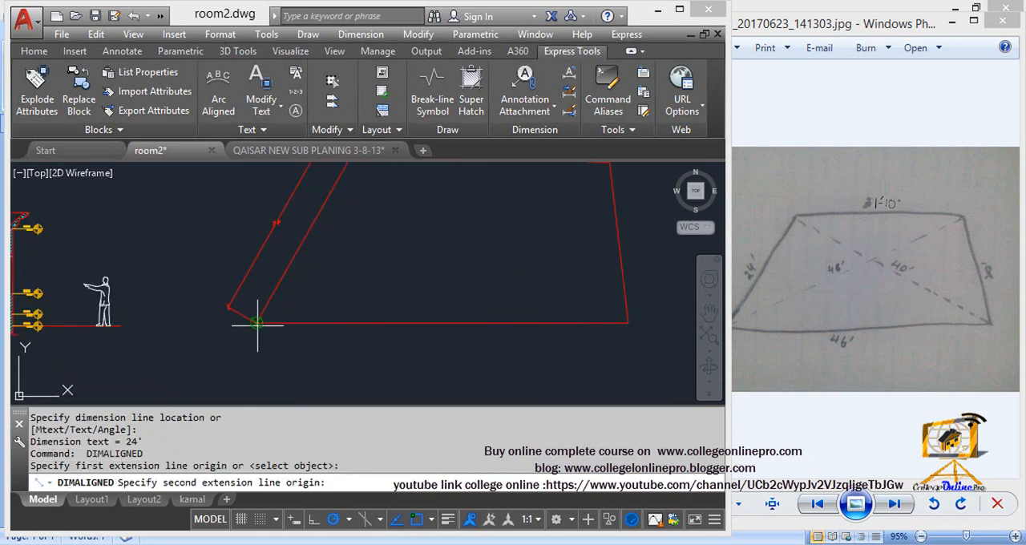
{"action": "left_click", "coordinate": [629, 323]}
{"action": "left_click", "coordinate": [593, 346]}
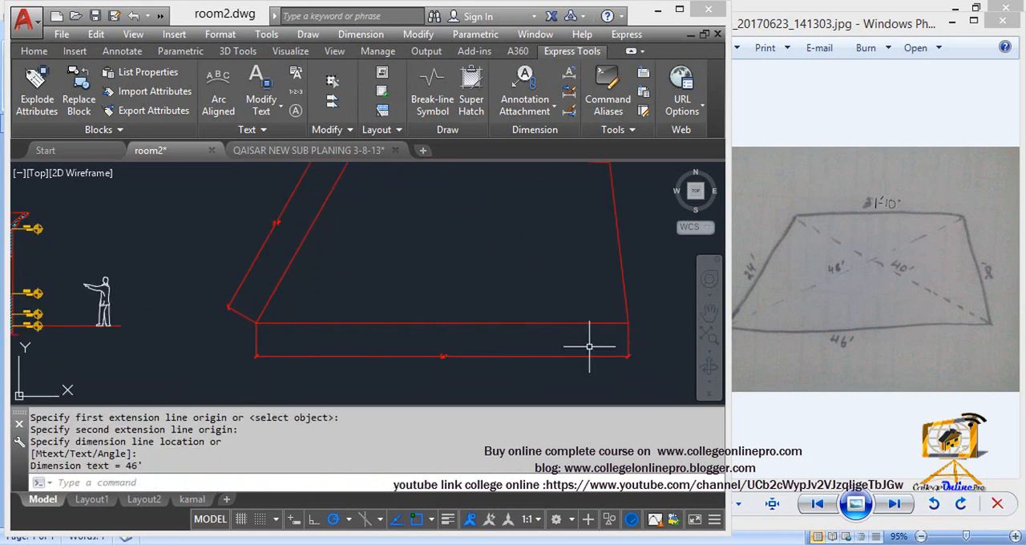
{"action": "scroll", "coordinate": [458, 377], "scroll_direction": "up", "scroll_amount": 2}
{"action": "scroll", "coordinate": [317, 311], "scroll_direction": "up", "scroll_amount": 3}
{"action": "scroll", "coordinate": [419, 275], "scroll_direction": "down", "scroll_amount": 4}
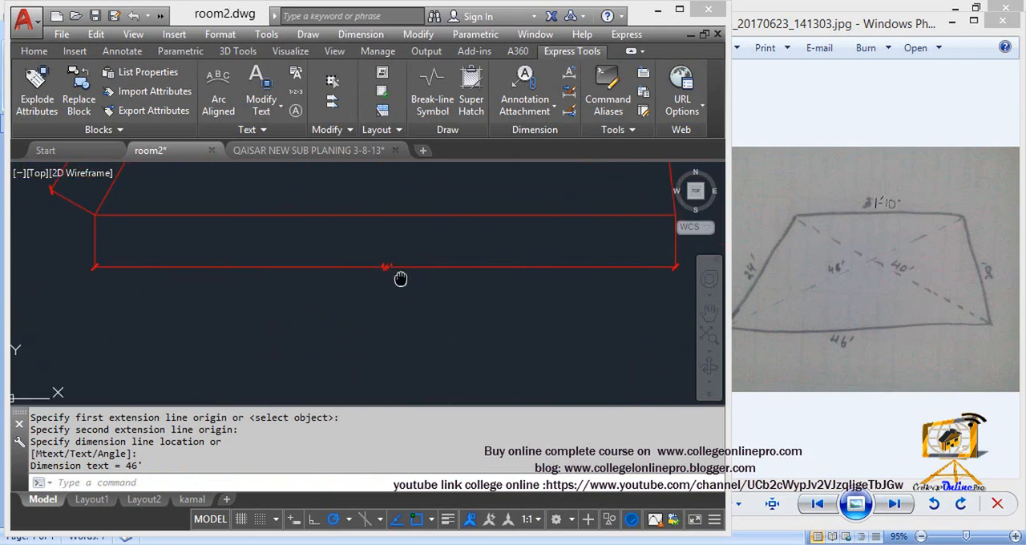
{"action": "scroll", "coordinate": [343, 259], "scroll_direction": "up", "scroll_amount": 4}
{"action": "scroll", "coordinate": [492, 287], "scroll_direction": "down", "scroll_amount": 2}
Step: Add an aligned dimension to the plot's right side, placed outside the outline
{"action": "key", "text": "Return"}
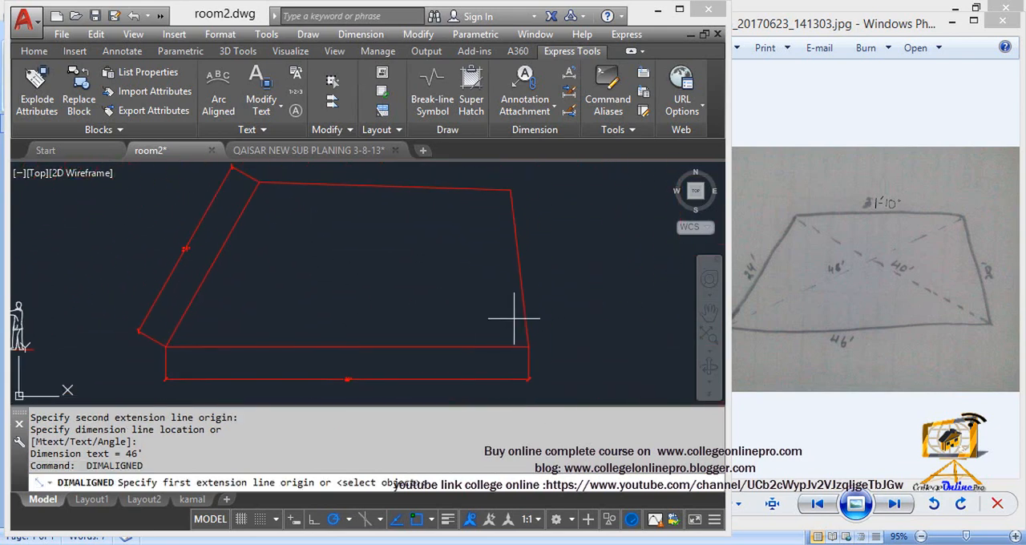
{"action": "left_click", "coordinate": [529, 346]}
{"action": "left_click", "coordinate": [514, 190]}
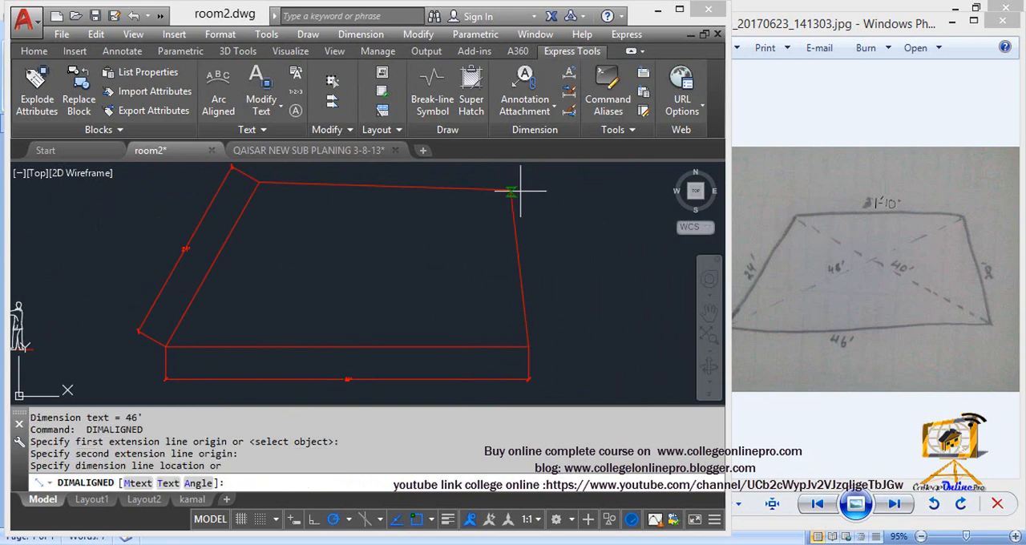
{"action": "left_click", "coordinate": [540, 229]}
{"action": "scroll", "coordinate": [557, 292], "scroll_direction": "up", "scroll_amount": 4}
{"action": "scroll", "coordinate": [504, 281], "scroll_direction": "down", "scroll_amount": 1}
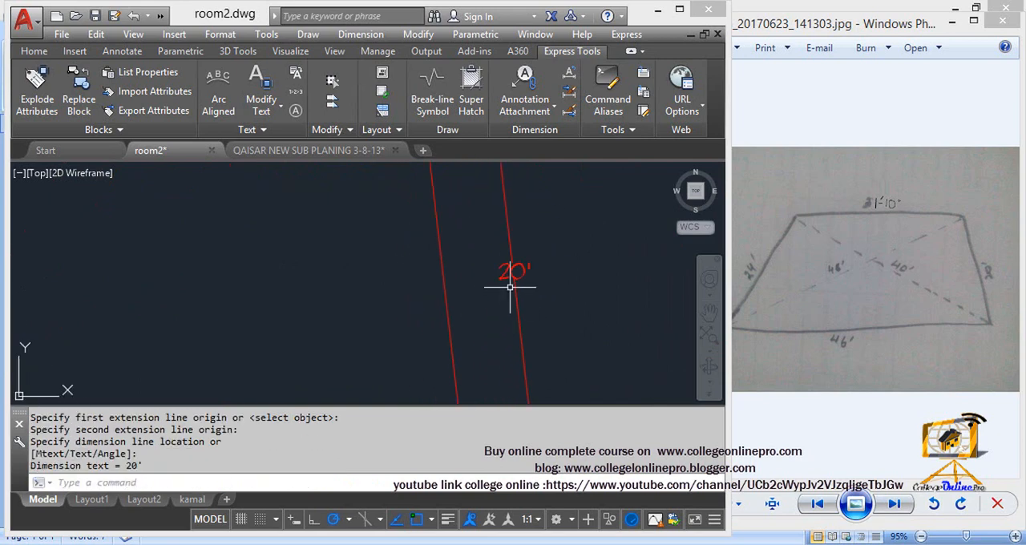
{"action": "scroll", "coordinate": [506, 268], "scroll_direction": "down", "scroll_amount": 3}
Step: Add an aligned dimension to the plot's top side, placed above it
{"action": "key", "text": "Return"}
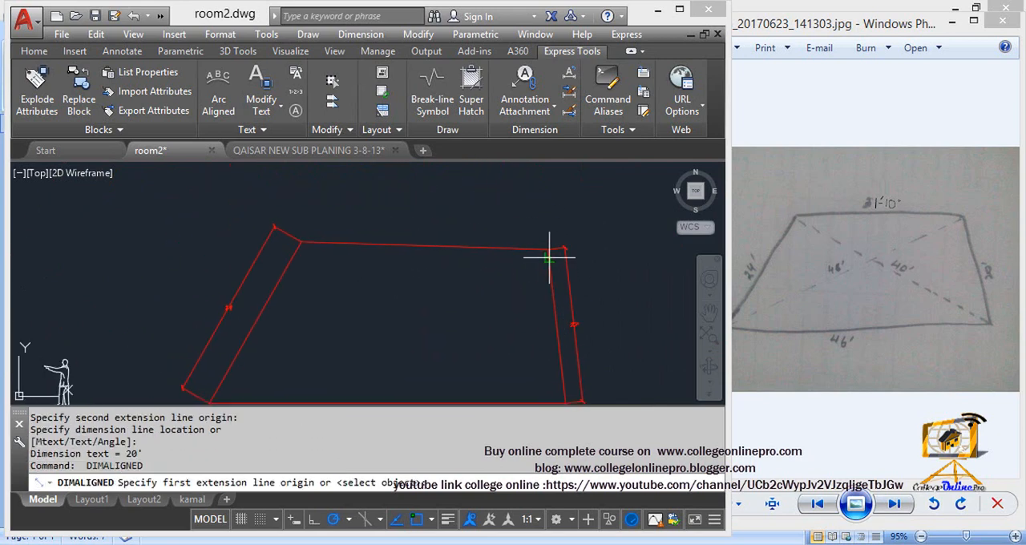
{"action": "left_click", "coordinate": [553, 248]}
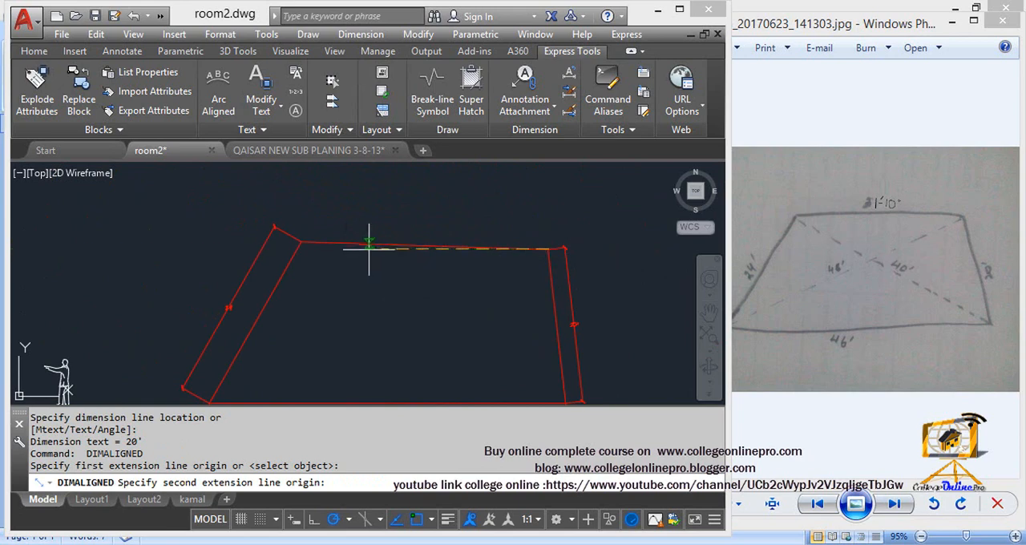
{"action": "left_click", "coordinate": [301, 239]}
{"action": "left_click", "coordinate": [441, 237]}
{"action": "scroll", "coordinate": [443, 236], "scroll_direction": "up", "scroll_amount": 5}
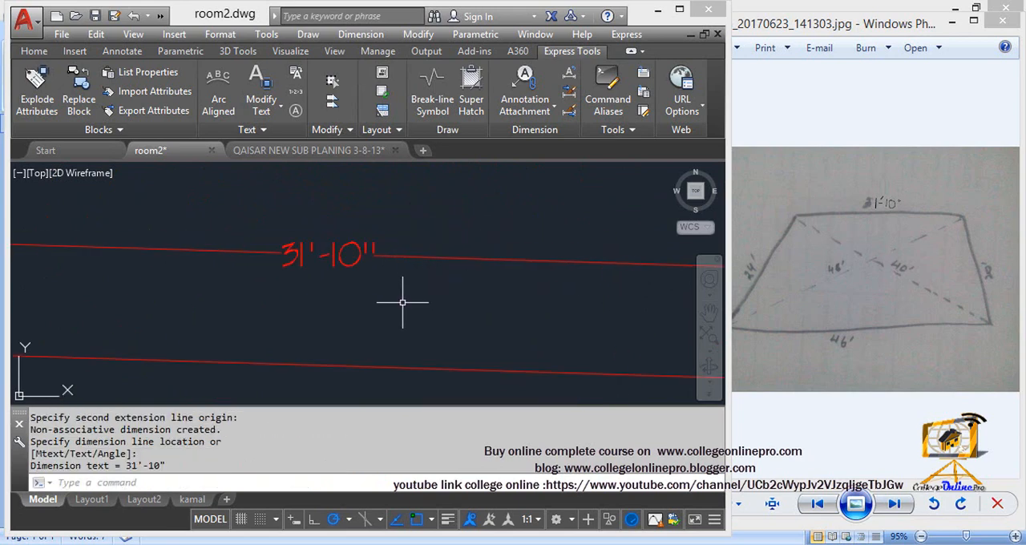
{"action": "scroll", "coordinate": [409, 240], "scroll_direction": "down", "scroll_amount": 5}
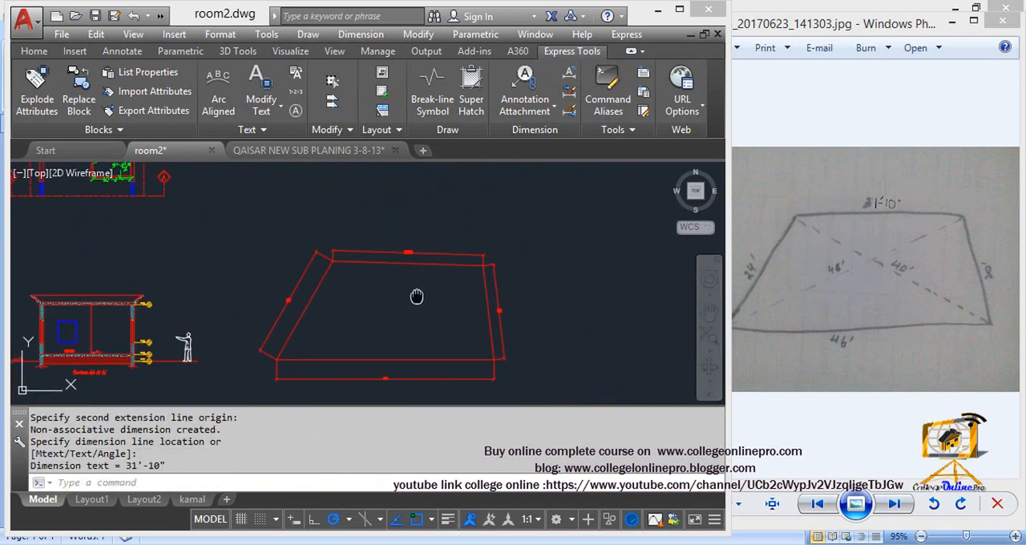
Step: Dimension the diagonal from the plot's upper-right corner to its lower-left corner with an aligned dimension
{"action": "key", "text": "Return"}
{"action": "left_click", "coordinate": [508, 165]}
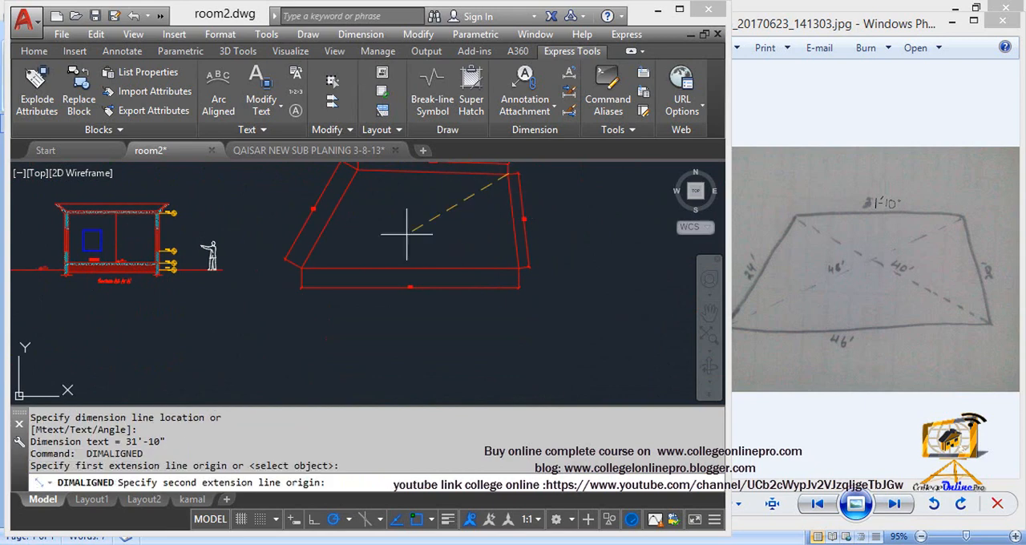
{"action": "left_click", "coordinate": [302, 268]}
{"action": "left_click", "coordinate": [388, 229]}
{"action": "scroll", "coordinate": [419, 218], "scroll_direction": "up", "scroll_amount": 8}
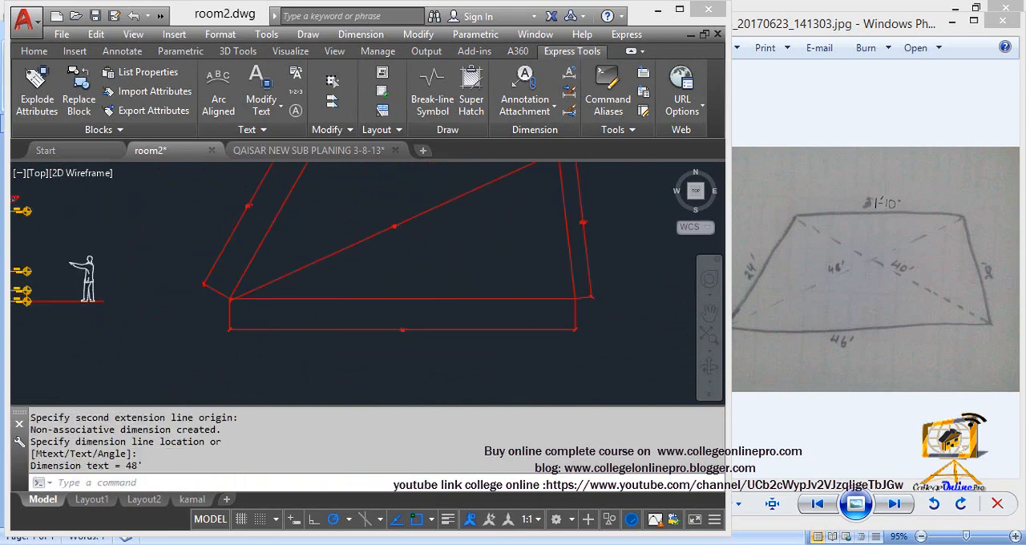
{"action": "scroll", "coordinate": [403, 282], "scroll_direction": "down", "scroll_amount": 6}
{"action": "middle_click_drag", "start_coordinate": [406, 287], "coordinate": [439, 346]}
{"action": "scroll", "coordinate": [351, 244], "scroll_direction": "up", "scroll_amount": 3}
Step: Dimension the diagonal from the plot's upper-left corner to its lower-right corner with an aligned dimension
{"action": "key", "text": "Return"}
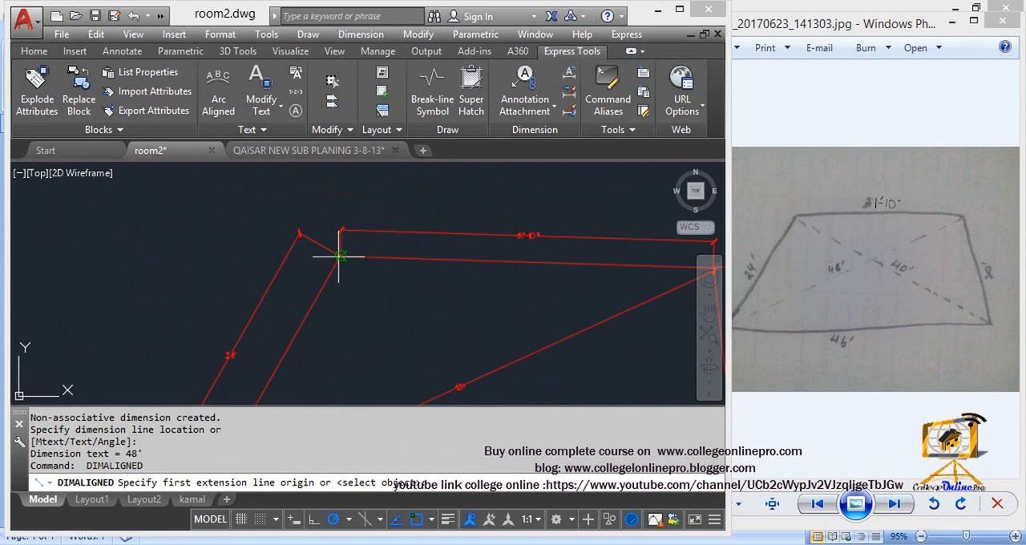
{"action": "left_click", "coordinate": [338, 255]}
{"action": "middle_click_drag", "start_coordinate": [490, 389], "coordinate": [378, 180]}
{"action": "scroll", "coordinate": [378, 181], "scroll_direction": "down", "scroll_amount": 3}
{"action": "left_click", "coordinate": [534, 252]}
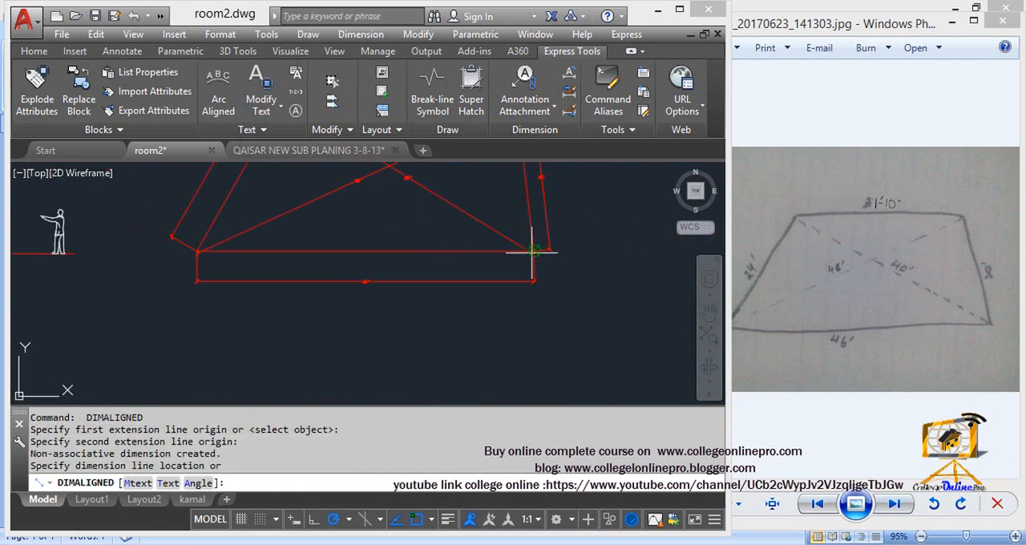
{"action": "left_click", "coordinate": [461, 208]}
{"action": "scroll", "coordinate": [431, 218], "scroll_direction": "up", "scroll_amount": 4}
{"action": "middle_click_drag", "start_coordinate": [408, 231], "coordinate": [415, 348]}
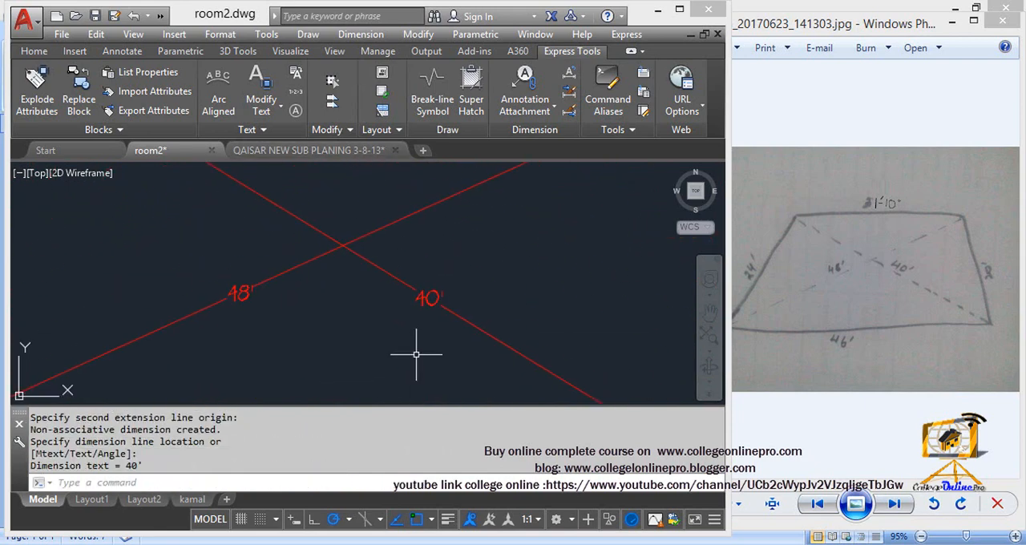
{"action": "scroll", "coordinate": [419, 273], "scroll_direction": "down", "scroll_amount": 6}
{"action": "scroll", "coordinate": [396, 333], "scroll_direction": "down", "scroll_amount": 2}
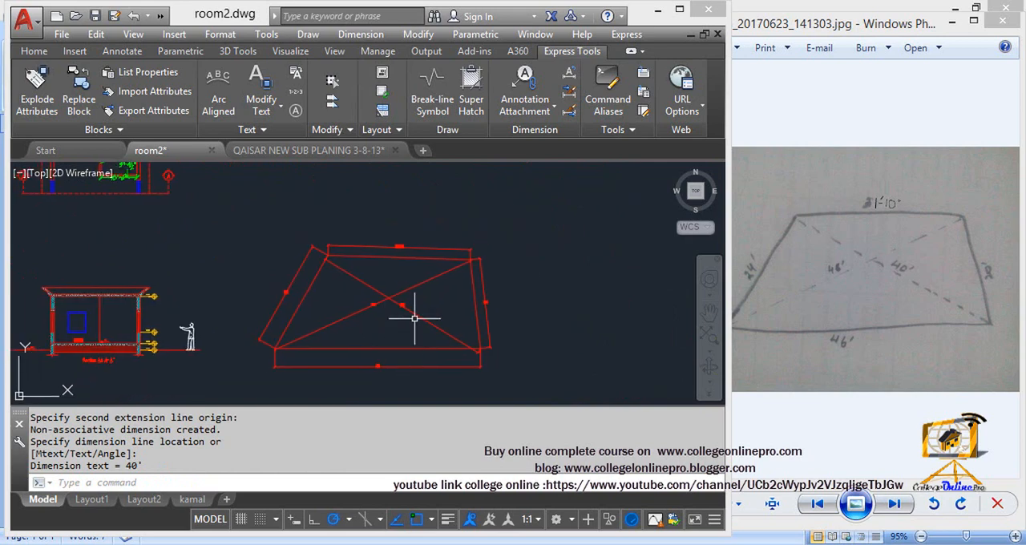
{"action": "key", "text": "Escape"}
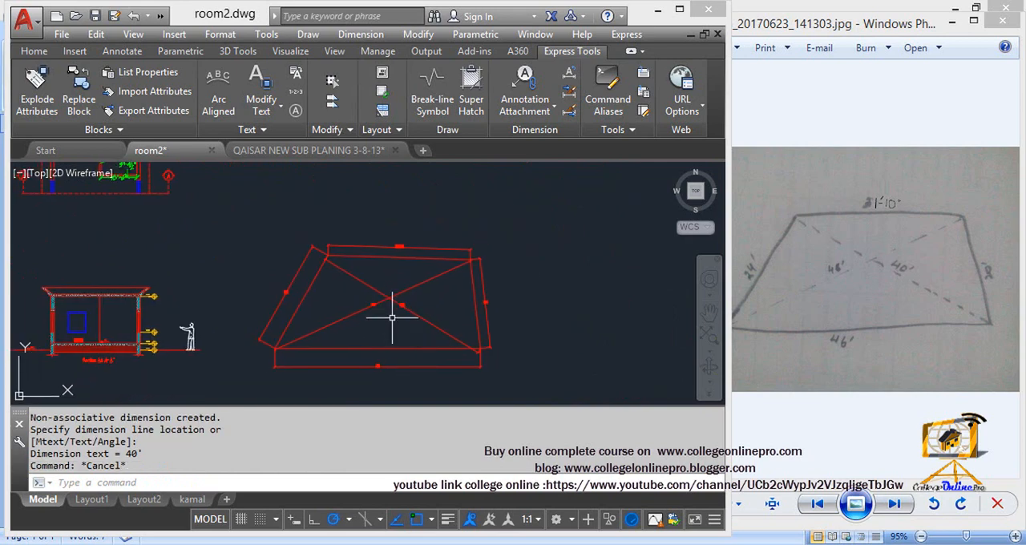
{"action": "key", "text": "Escape"}
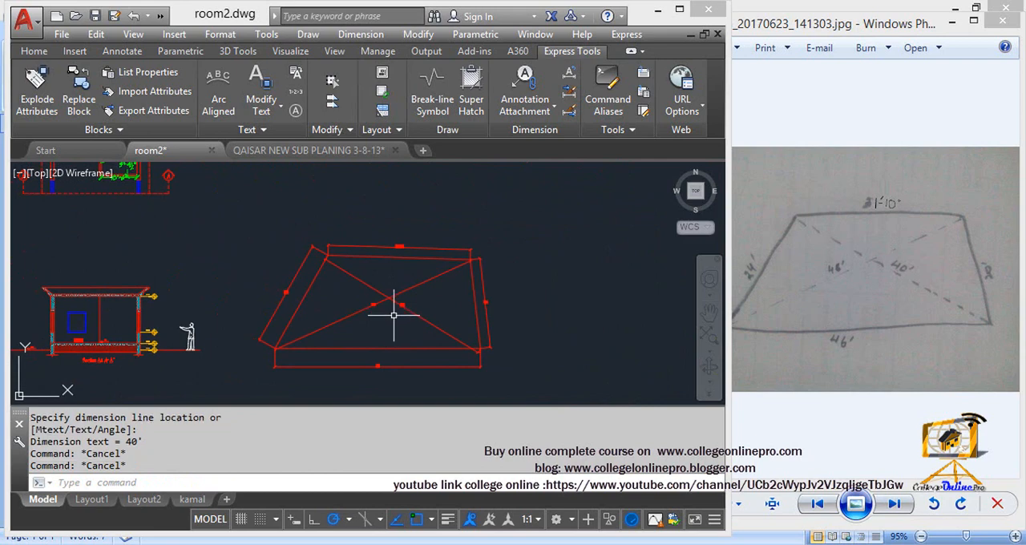
Step: Switch to Windows Photo Viewer, display the six-sided plot sketch IMG_20170623_141218.jpg, and return to an empty area of the AutoCAD drawing
{"action": "left_click", "coordinate": [895, 504]}
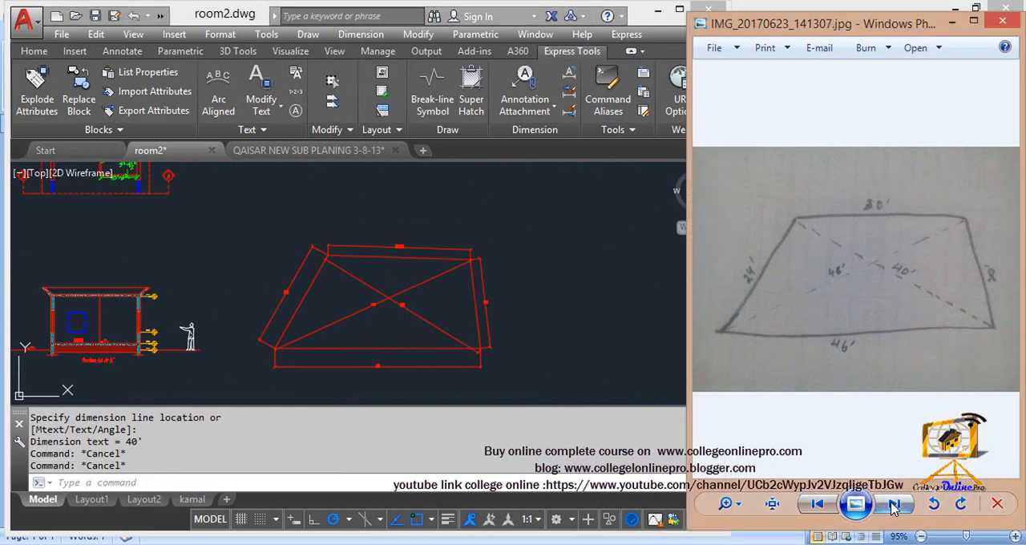
{"action": "left_click", "coordinate": [824, 507]}
{"action": "left_click", "coordinate": [825, 509]}
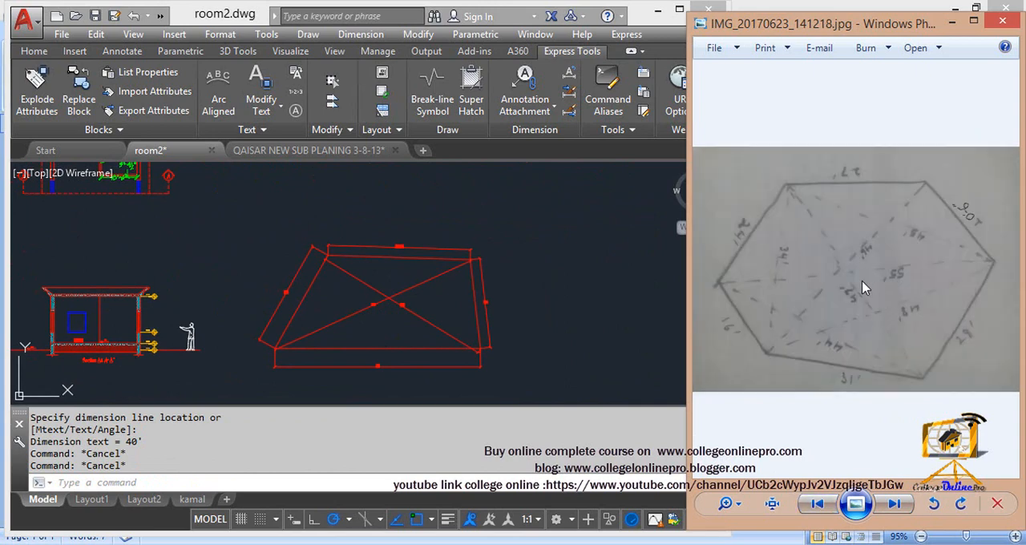
{"action": "left_click", "coordinate": [428, 282]}
{"action": "key", "text": "Escape"}
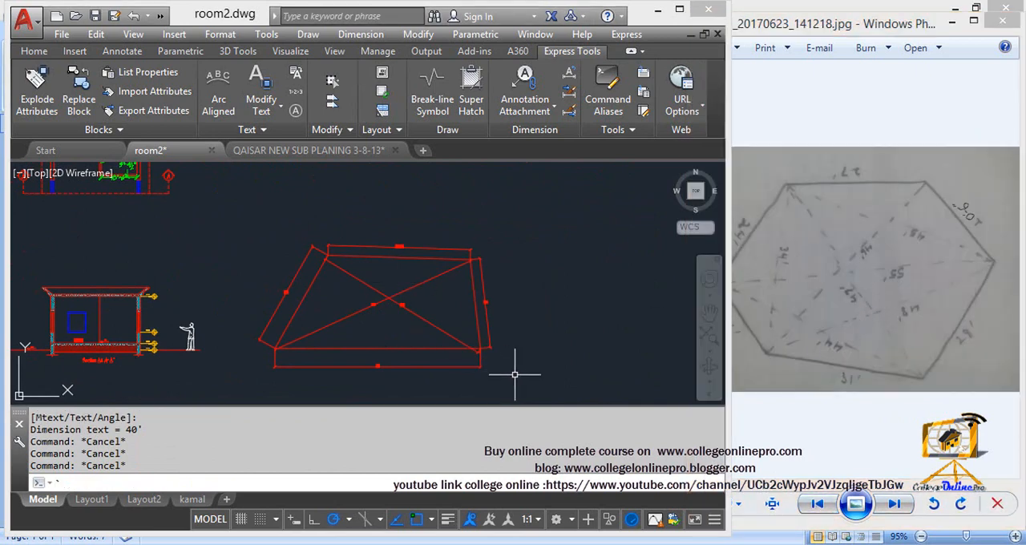
{"action": "key", "text": "Escape"}
{"action": "middle_click_drag", "start_coordinate": [511, 319], "coordinate": [119, 286]}
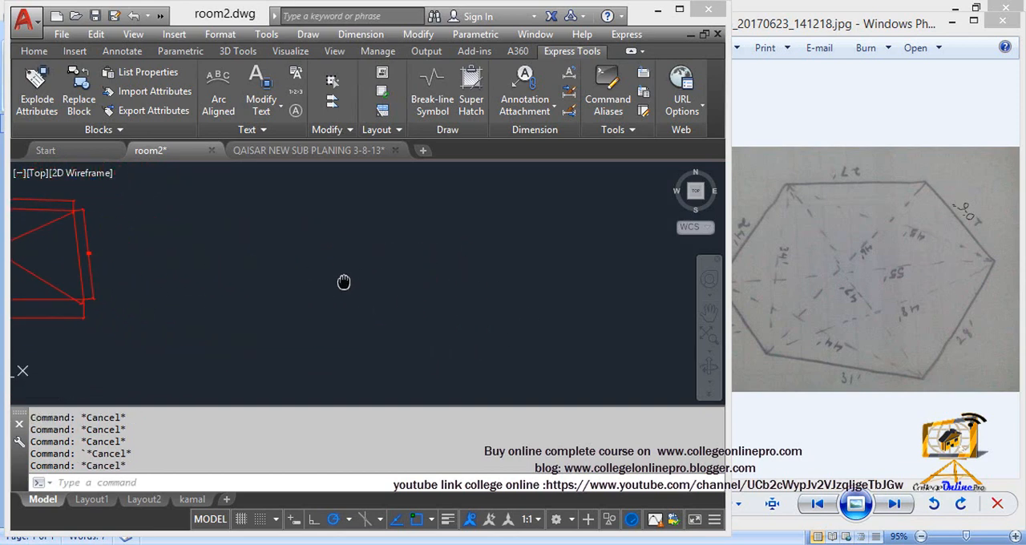
Step: Draw a horizontal 31' line in the empty area beside the four-sided plot as the six-sided plot's base
{"action": "left_click", "coordinate": [815, 362]}
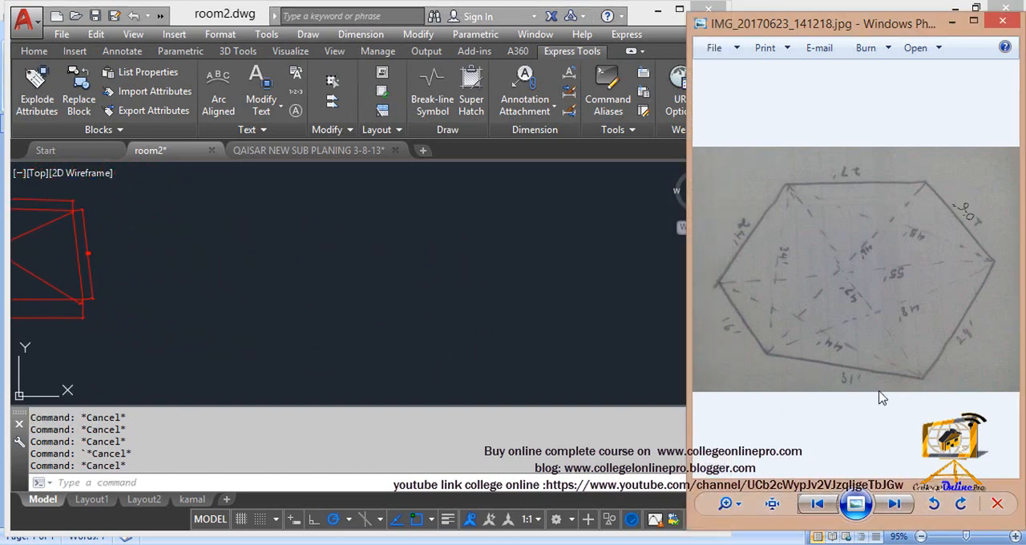
{"action": "left_click", "coordinate": [316, 266]}
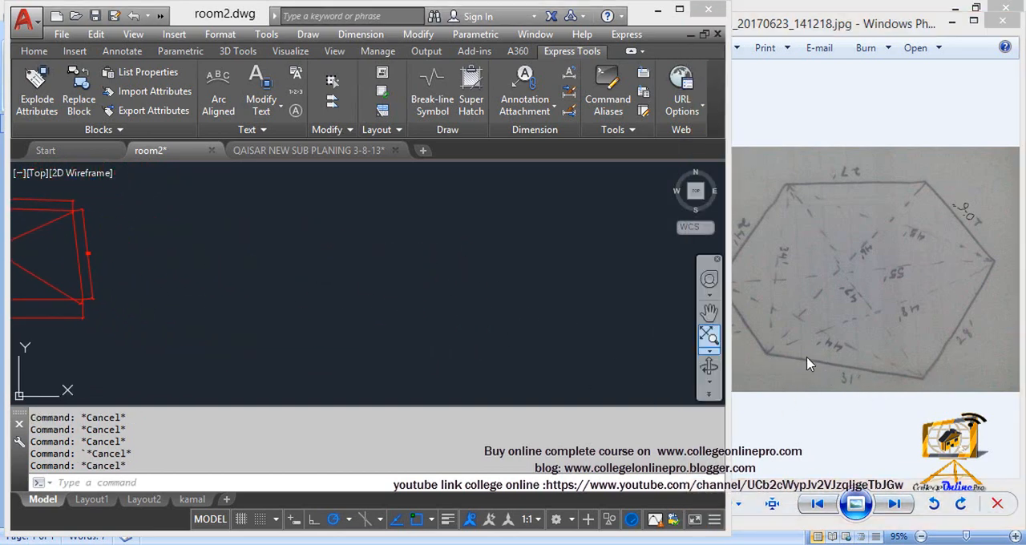
{"action": "type", "text": "l"}
{"action": "key", "text": "Return"}
{"action": "left_click", "coordinate": [253, 331]}
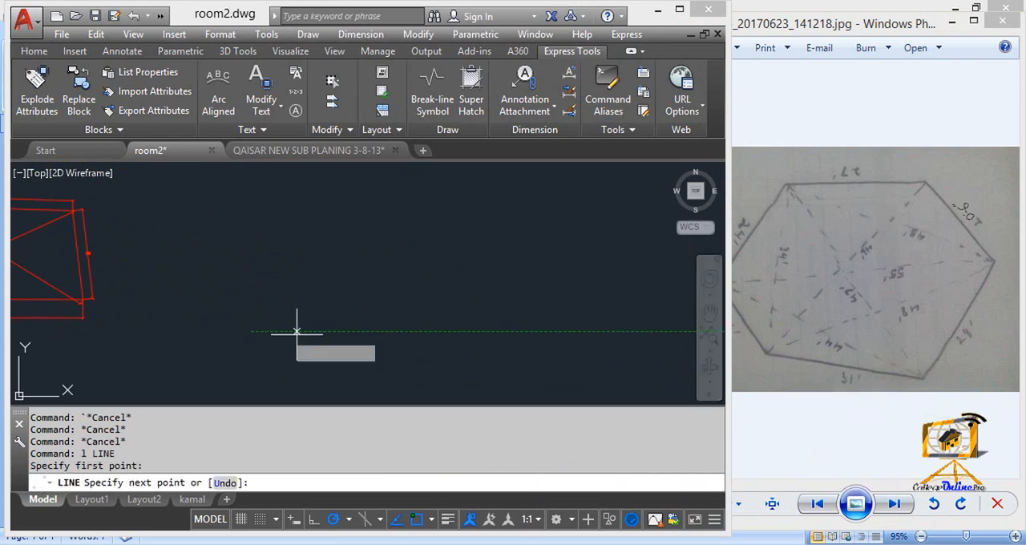
{"action": "type", "text": "31'"}
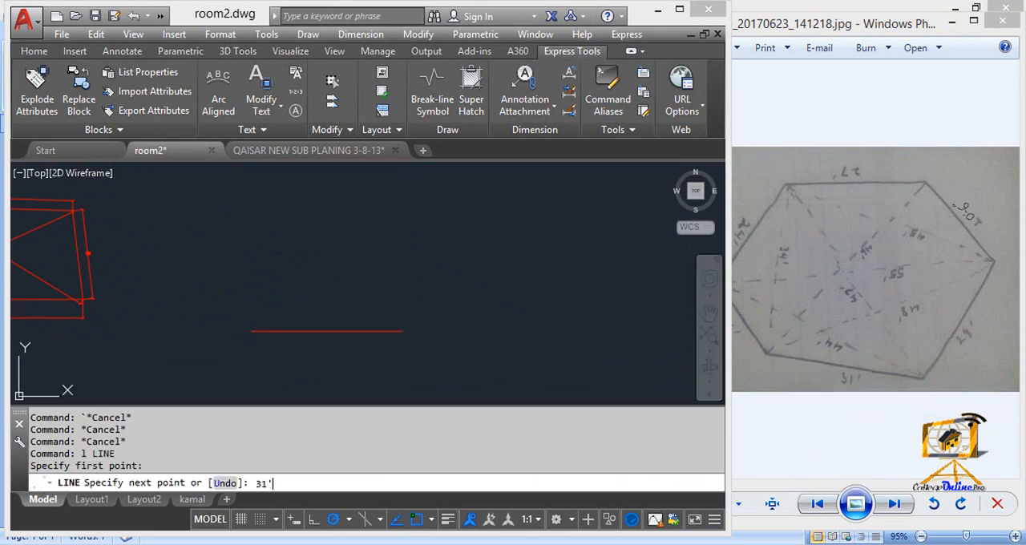
{"action": "key", "text": "Return"}
{"action": "key", "text": "Escape"}
Step: Draw a circle of radius 28' centred on the base line's right endpoint
{"action": "type", "text": "c"}
{"action": "key", "text": "Return"}
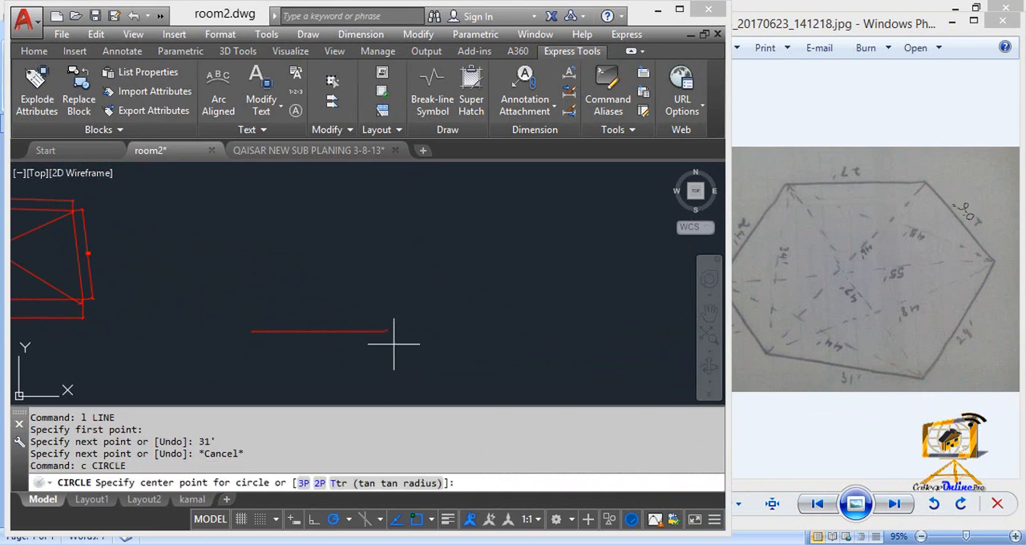
{"action": "left_click", "coordinate": [392, 331]}
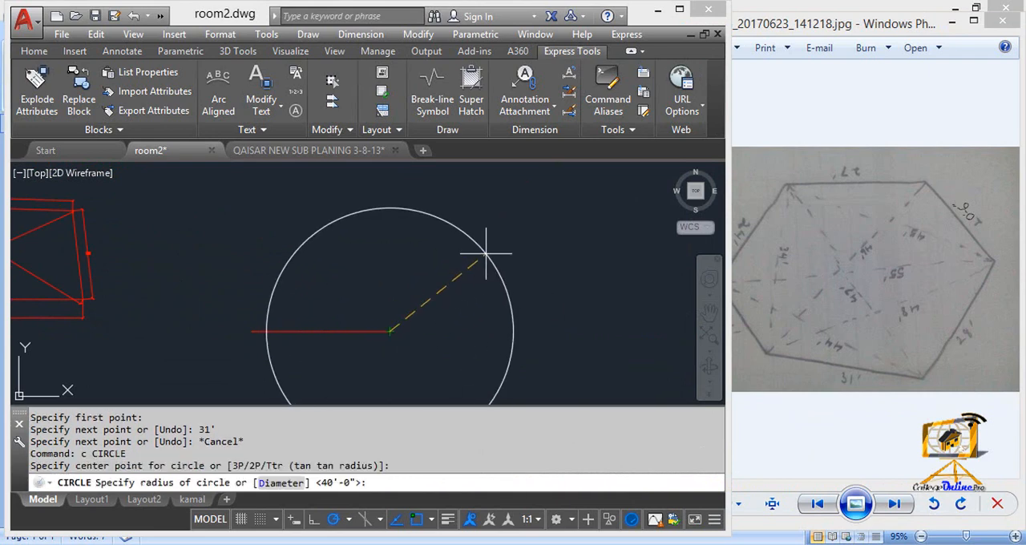
{"action": "key", "text": "Return"}
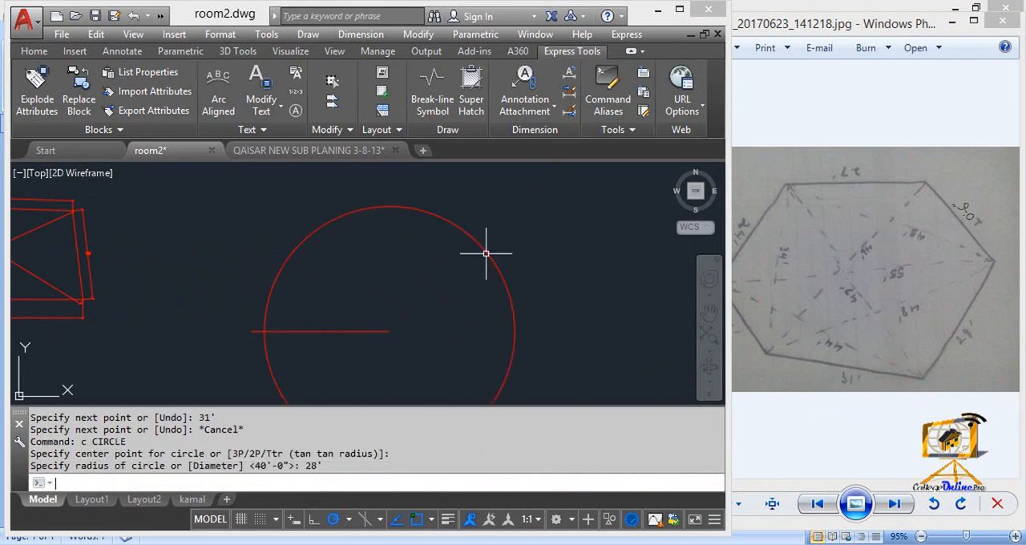
{"action": "key", "text": "Escape"}
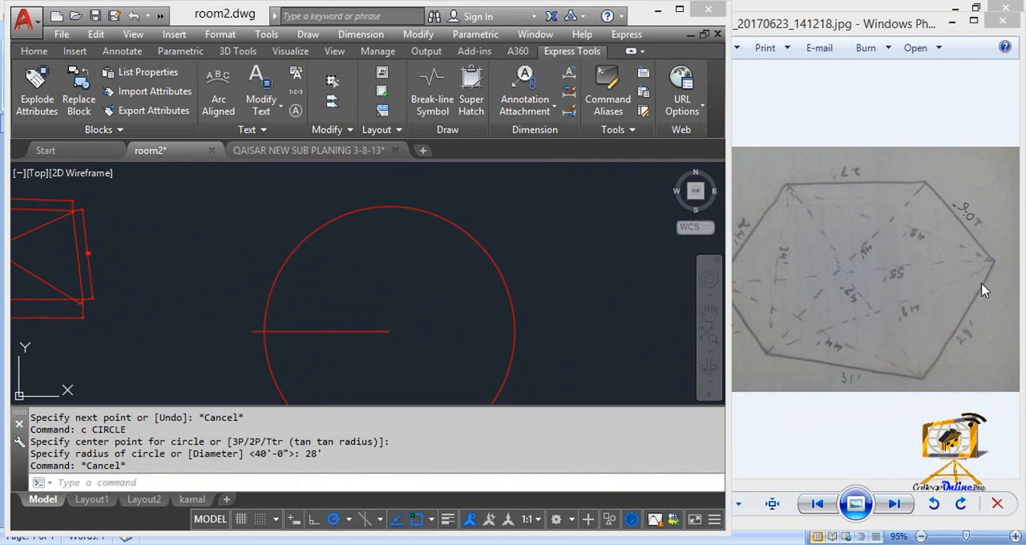
Step: Draw a circle of radius 48' centred on the base line's left endpoint
{"action": "key", "text": "Escape"}
{"action": "type", "text": "c"}
{"action": "key", "text": "Return"}
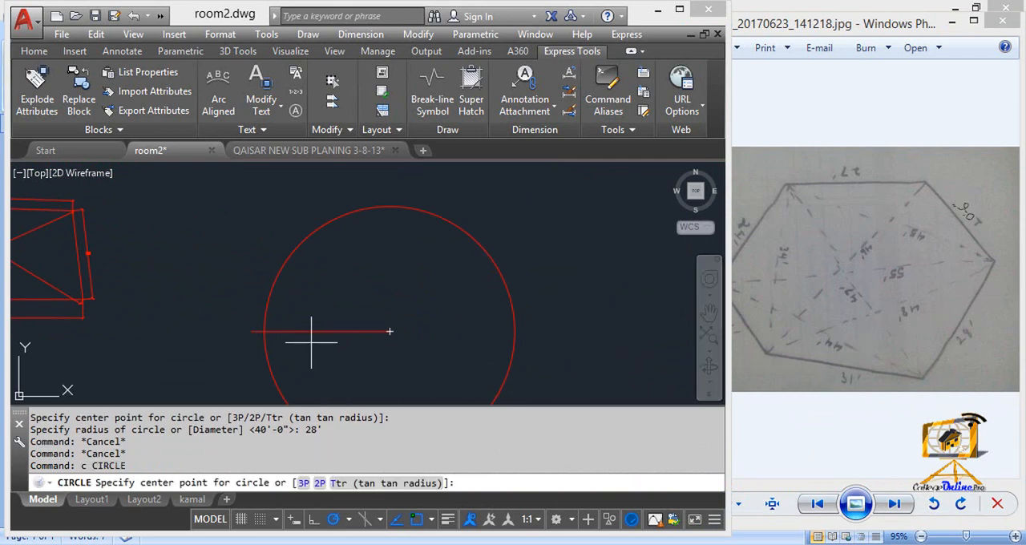
{"action": "left_click", "coordinate": [254, 330]}
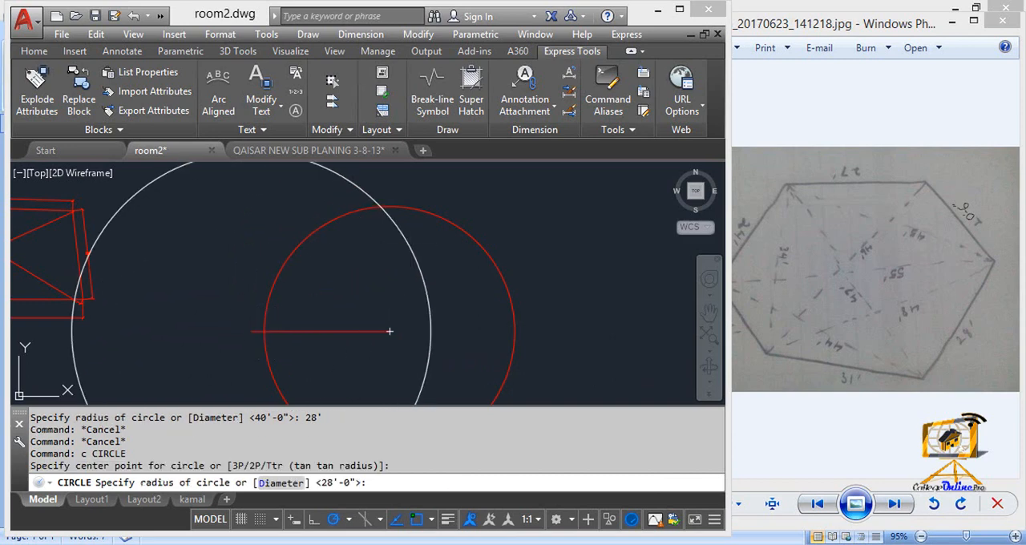
{"action": "type", "text": "48"}
{"action": "key", "text": "Return"}
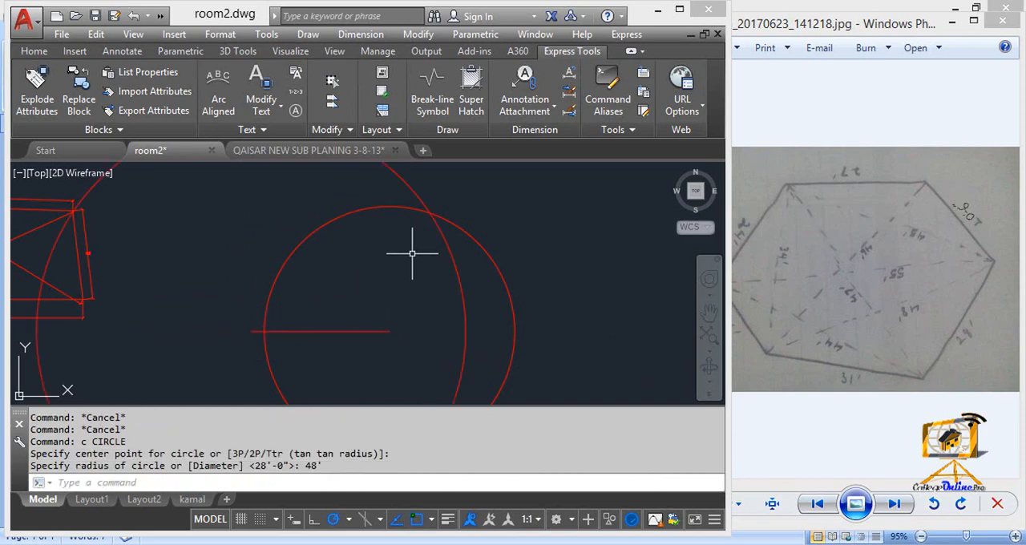
Step: Draw a line from the base line's right endpoint to the upper intersection of the two circles
{"action": "key", "text": "Escape"}
{"action": "type", "text": "l"}
{"action": "key", "text": "Return"}
{"action": "left_click", "coordinate": [389, 331]}
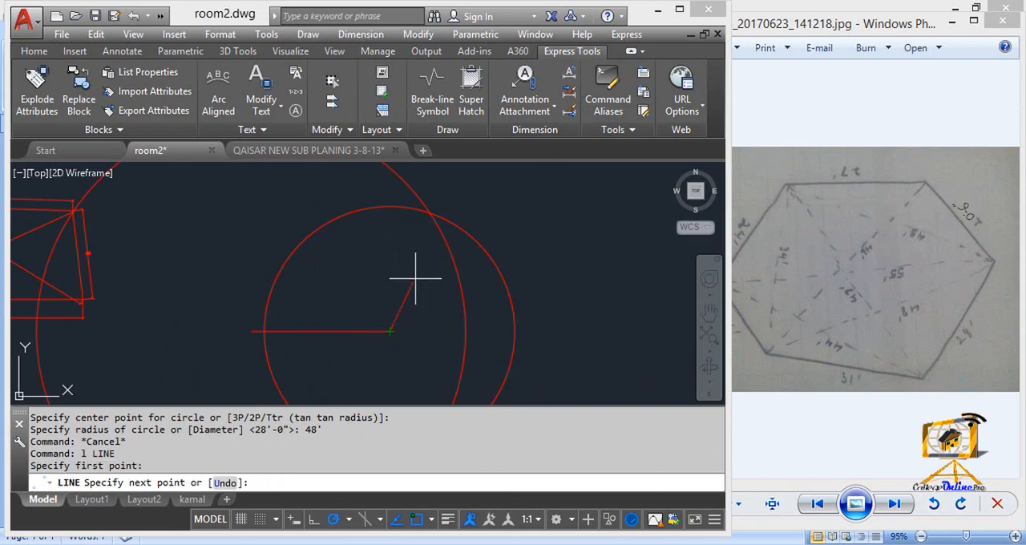
{"action": "left_click", "coordinate": [430, 213]}
{"action": "key", "text": "Escape"}
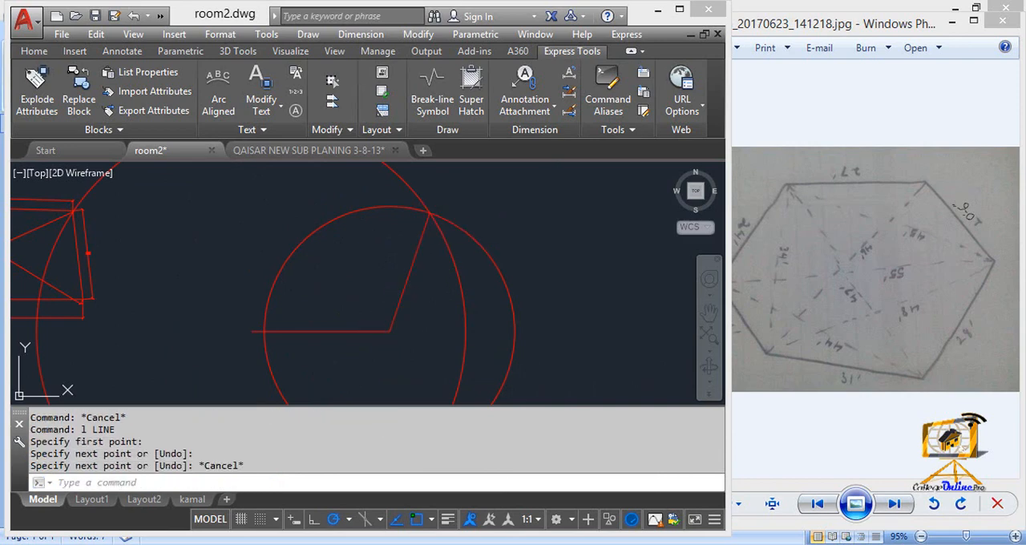
Step: Erase the 28' and 48' radius construction circles
{"action": "key", "text": "Escape"}
{"action": "left_click", "coordinate": [418, 226]}
{"action": "left_click", "coordinate": [401, 172]}
{"action": "key", "text": "Delete"}
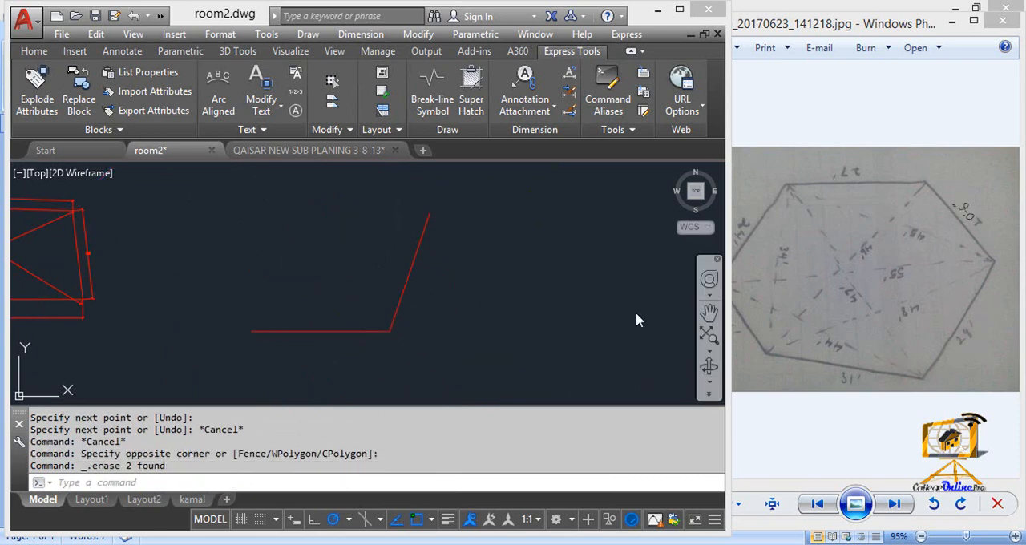
Step: Add an aligned dimension along the plot's lower-right slanted side, placed just outside the line
{"action": "key", "text": "Escape"}
{"action": "type", "text": "dal"}
{"action": "key", "text": "Return"}
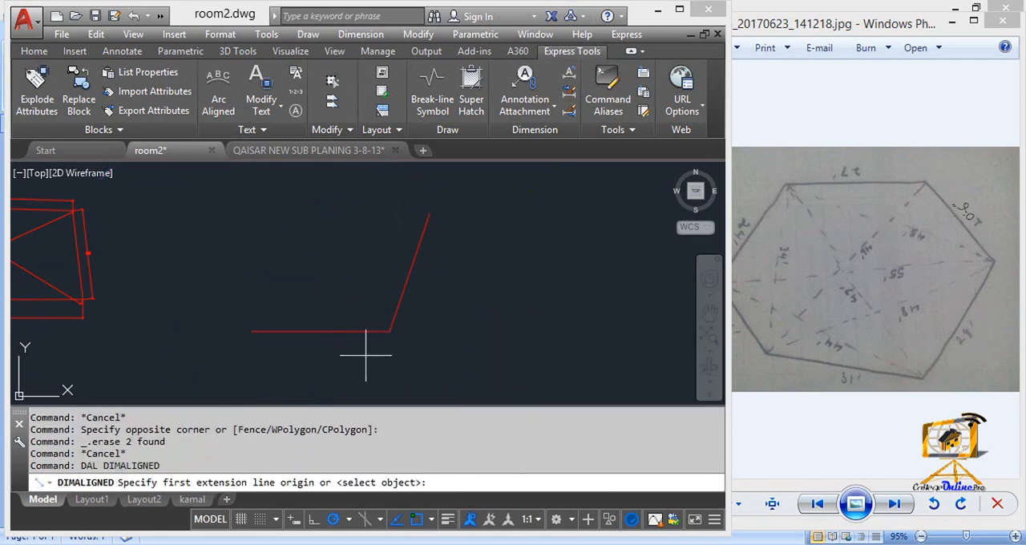
{"action": "left_click", "coordinate": [390, 330]}
{"action": "left_click", "coordinate": [429, 213]}
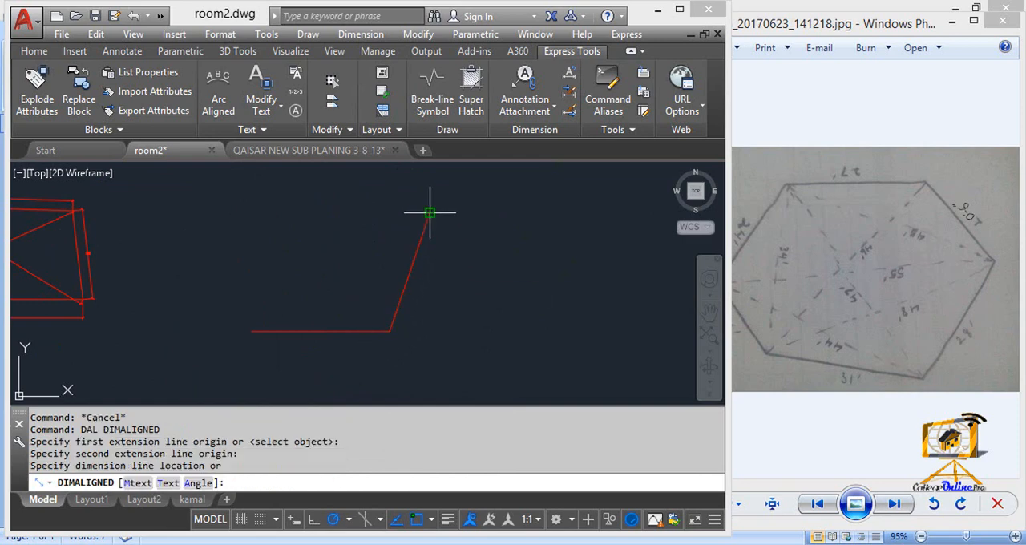
{"action": "left_click", "coordinate": [443, 229]}
{"action": "scroll", "coordinate": [439, 258], "scroll_direction": "up", "scroll_amount": 7}
{"action": "scroll", "coordinate": [396, 356], "scroll_direction": "down", "scroll_amount": 9}
{"action": "middle_click_drag", "start_coordinate": [418, 348], "coordinate": [458, 325]}
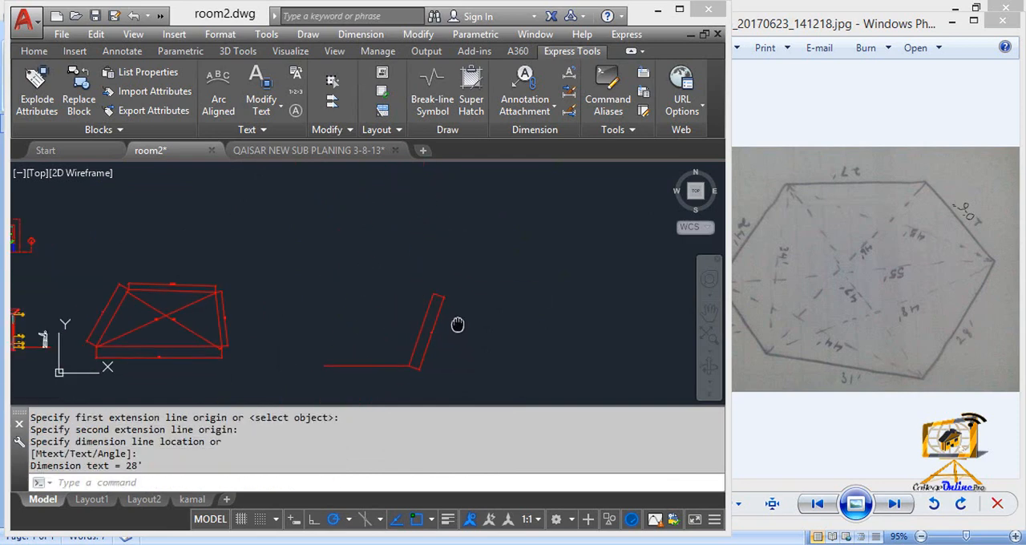
Step: Erase the aligned dimension on the lower-right slanted side
{"action": "scroll", "coordinate": [461, 319], "scroll_direction": "up", "scroll_amount": 4}
{"action": "left_click", "coordinate": [442, 294]}
{"action": "left_click", "coordinate": [440, 284]}
{"action": "key", "text": "Delete"}
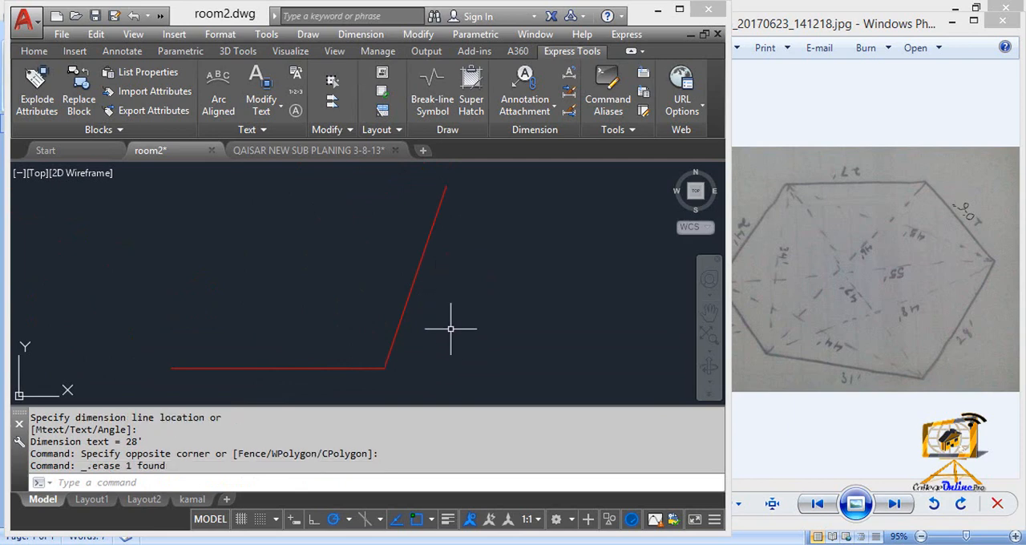
Step: Switch to Windows Photo Viewer, compare the preceding sketch photos with IMG_20170623_141218.jpg, and return to AutoCAD with that sketch displayed
{"action": "scroll", "coordinate": [533, 330], "scroll_direction": "down", "scroll_amount": 3}
{"action": "left_click", "coordinate": [769, 350]}
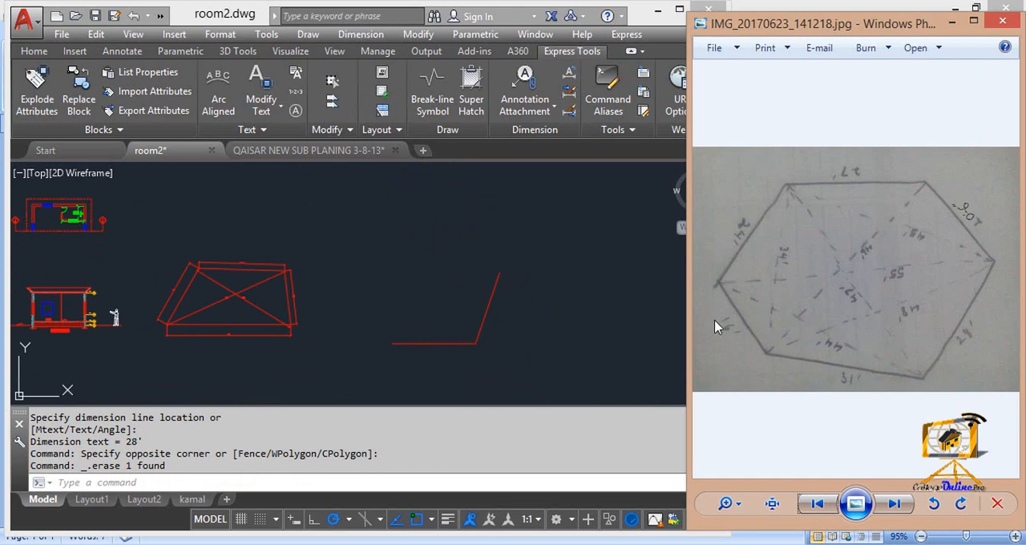
{"action": "key", "text": "Left"}
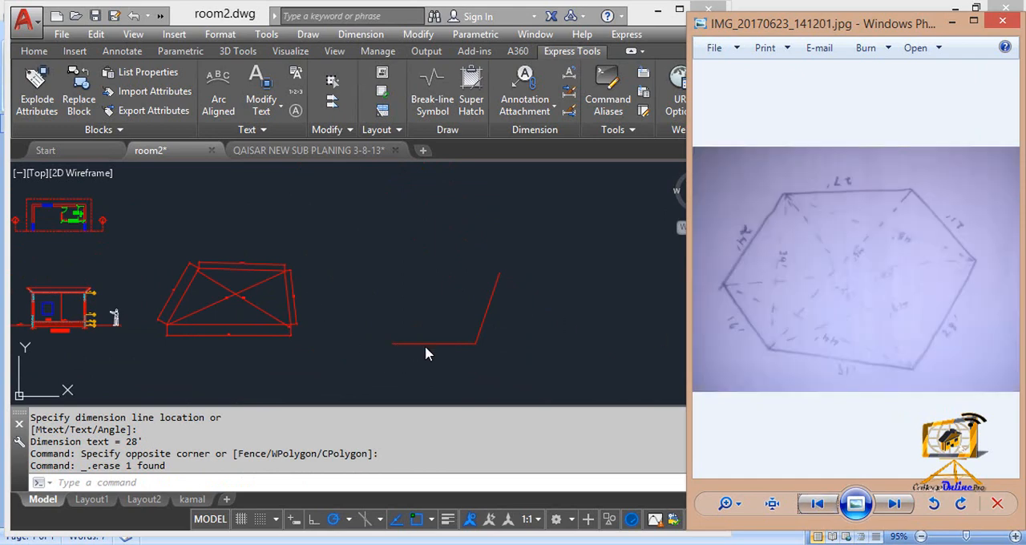
{"action": "left_click", "coordinate": [818, 505]}
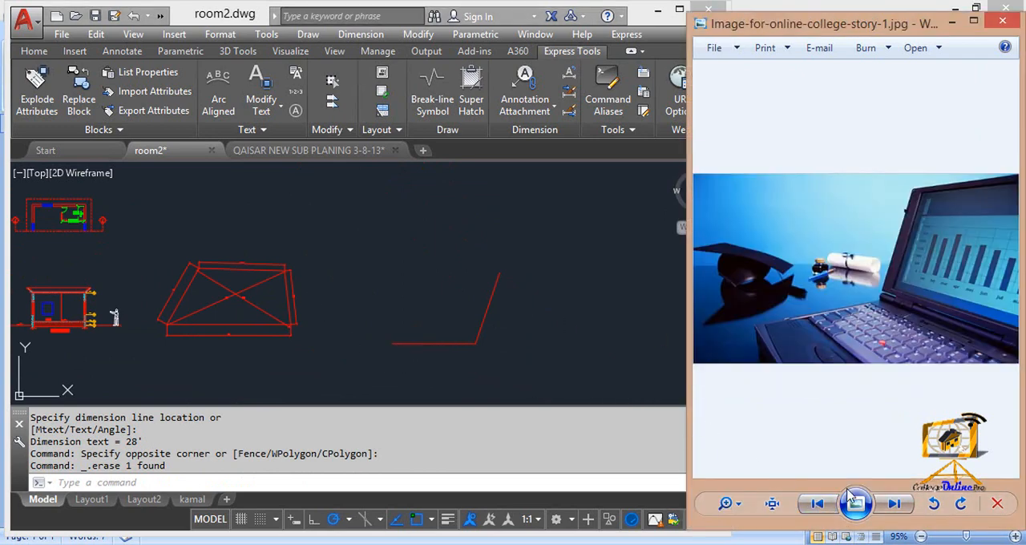
{"action": "left_click", "coordinate": [894, 504]}
{"action": "left_click", "coordinate": [894, 505]}
{"action": "left_click", "coordinate": [541, 328]}
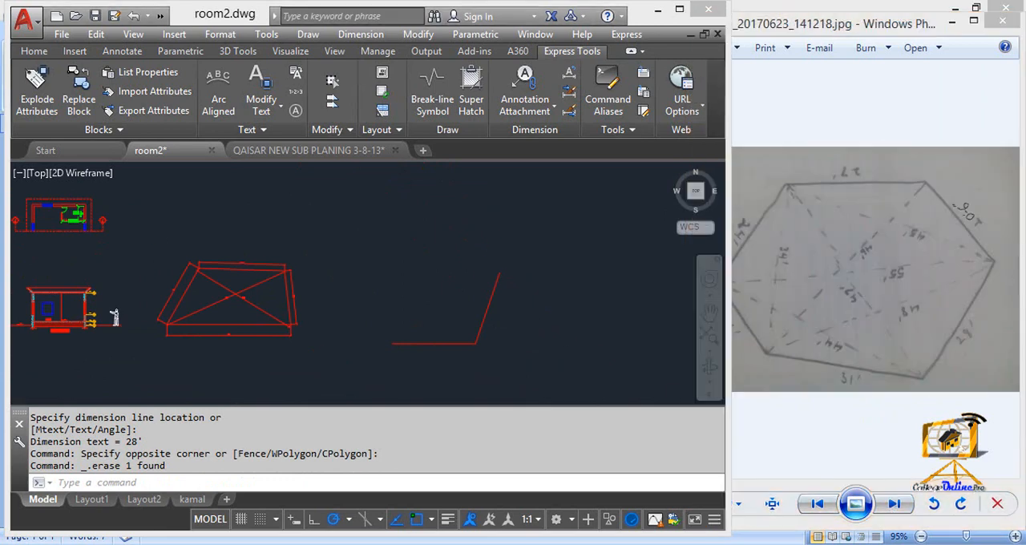
Step: Draw a circle of radius 16' centred on the base line's left endpoint
{"action": "scroll", "coordinate": [481, 348], "scroll_direction": "up", "scroll_amount": 5}
{"action": "key", "text": "Escape"}
{"action": "type", "text": "c"}
{"action": "key", "text": "Return"}
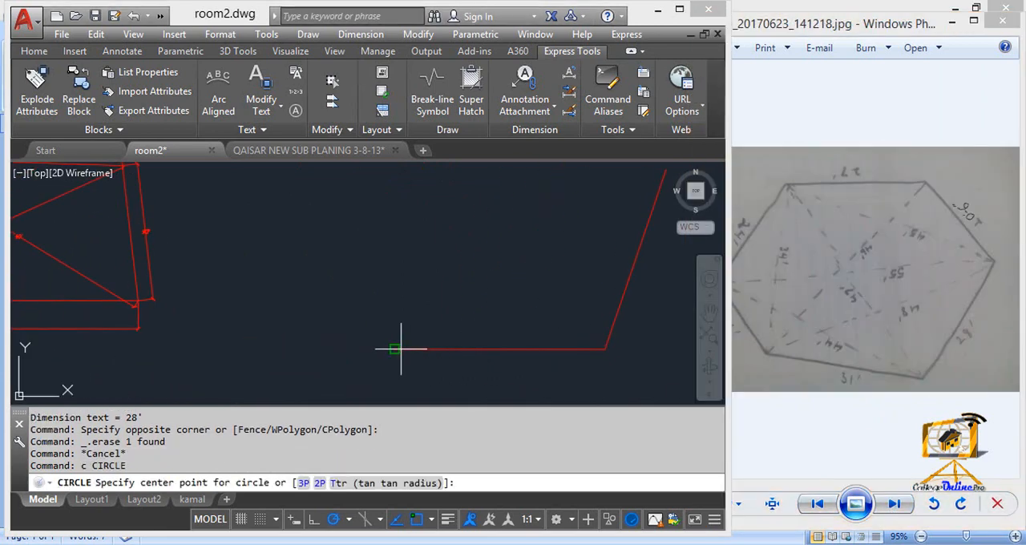
{"action": "left_click", "coordinate": [394, 349]}
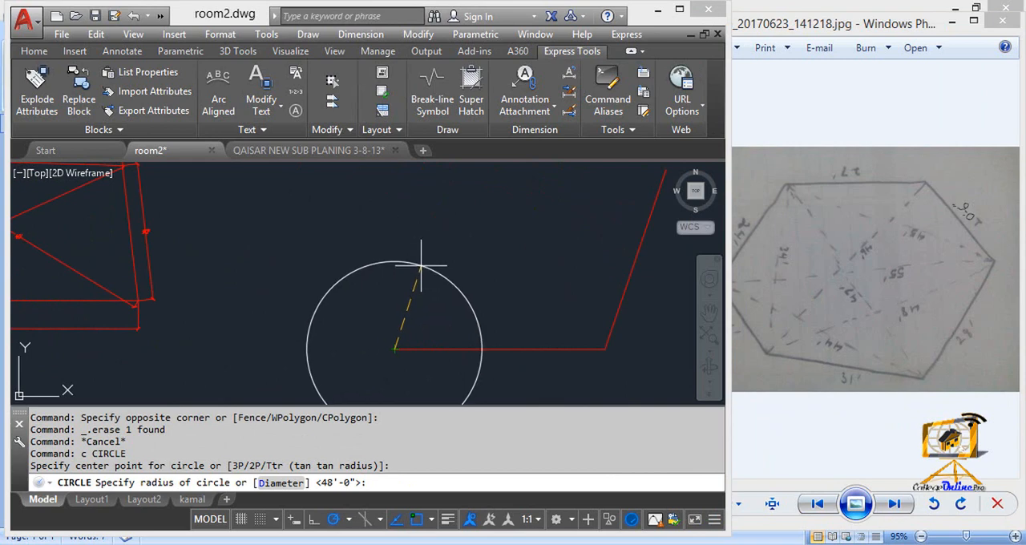
{"action": "type", "text": "16'"}
{"action": "key", "text": "Return"}
Step: Consult the plot sketch and draw a circle of radius 44' centred on the base line's right endpoint
{"action": "key", "text": "alt+Tab"}
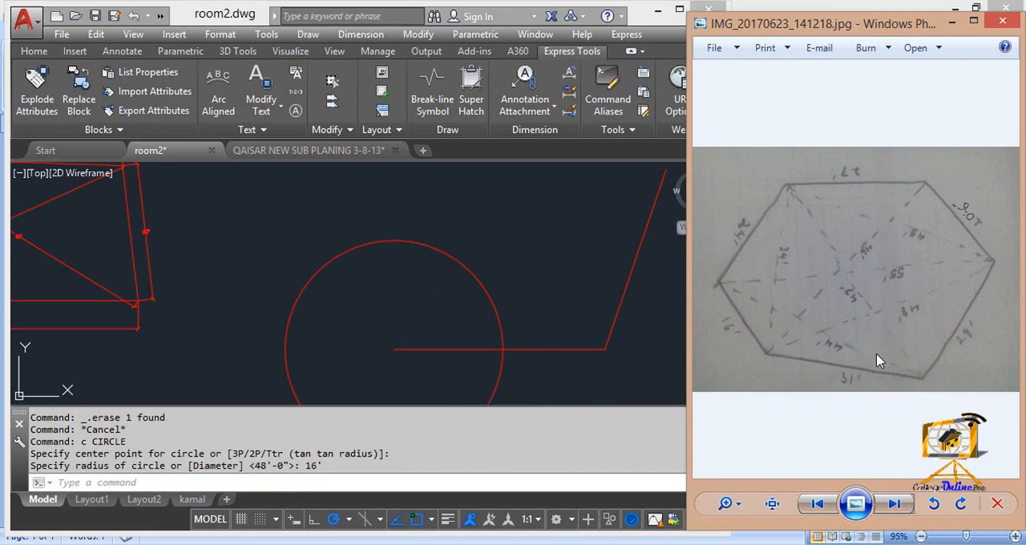
{"action": "left_click", "coordinate": [358, 322]}
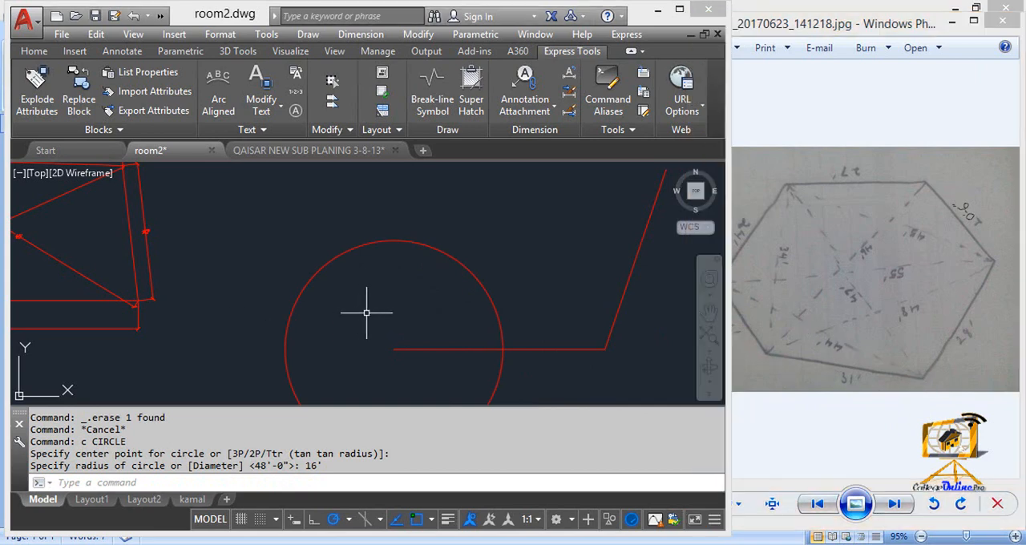
{"action": "key", "text": "Escape"}
{"action": "type", "text": "c"}
{"action": "key", "text": "Return"}
{"action": "left_click", "coordinate": [605, 349]}
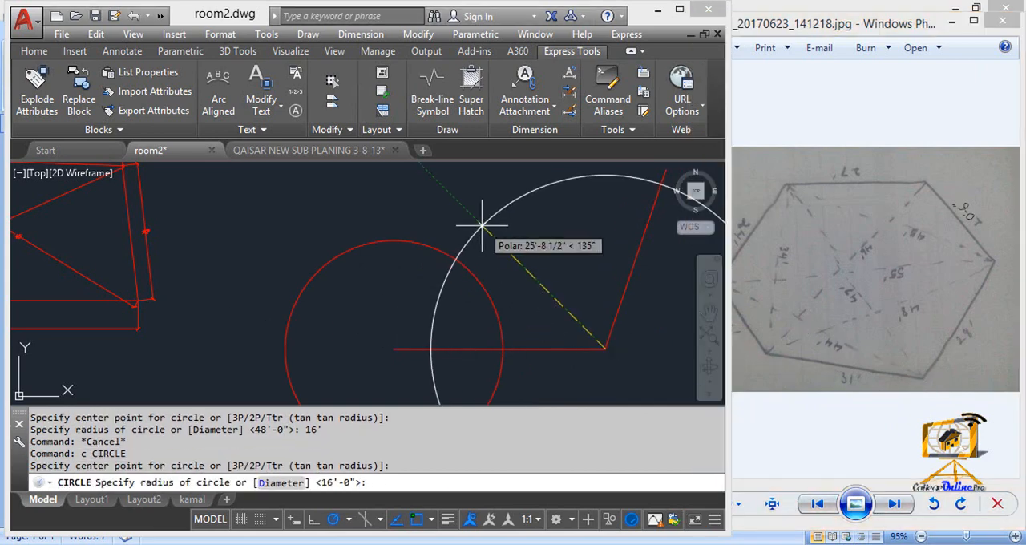
{"action": "type", "text": "44'"}
{"action": "key", "text": "Return"}
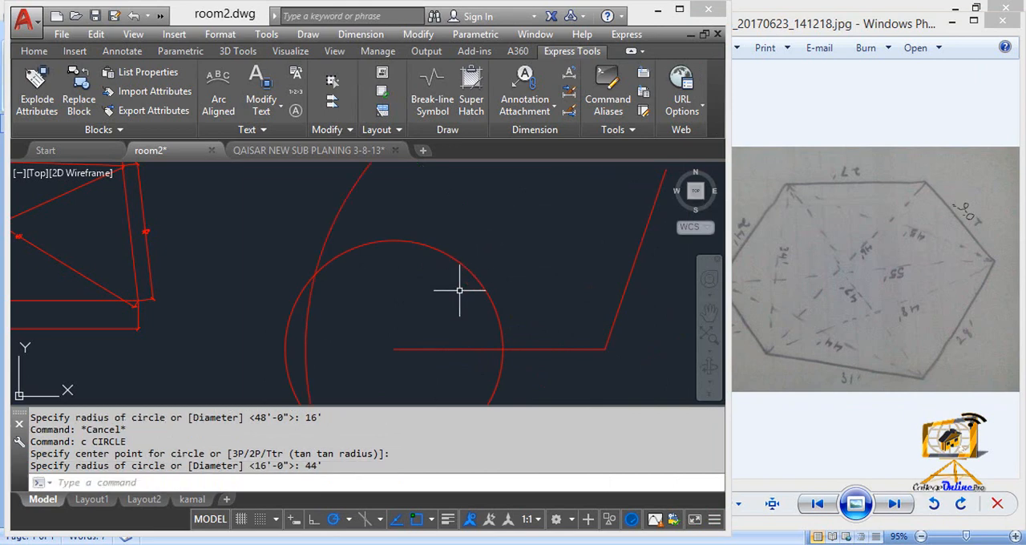
Step: Draw a line from the upper intersection of the two circles to the base line's left endpoint
{"action": "key", "text": "Escape"}
{"action": "type", "text": "l"}
{"action": "key", "text": "Return"}
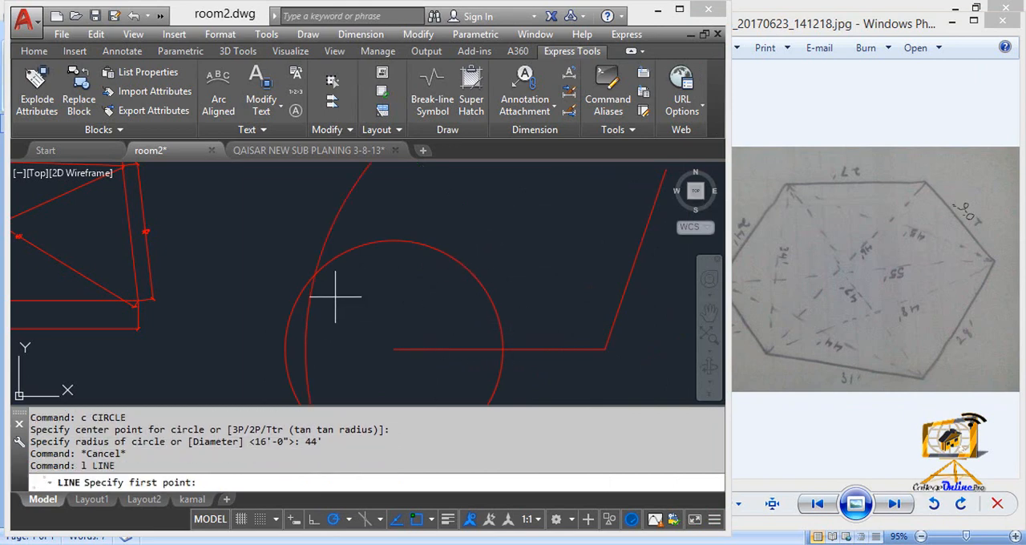
{"action": "left_click", "coordinate": [316, 273]}
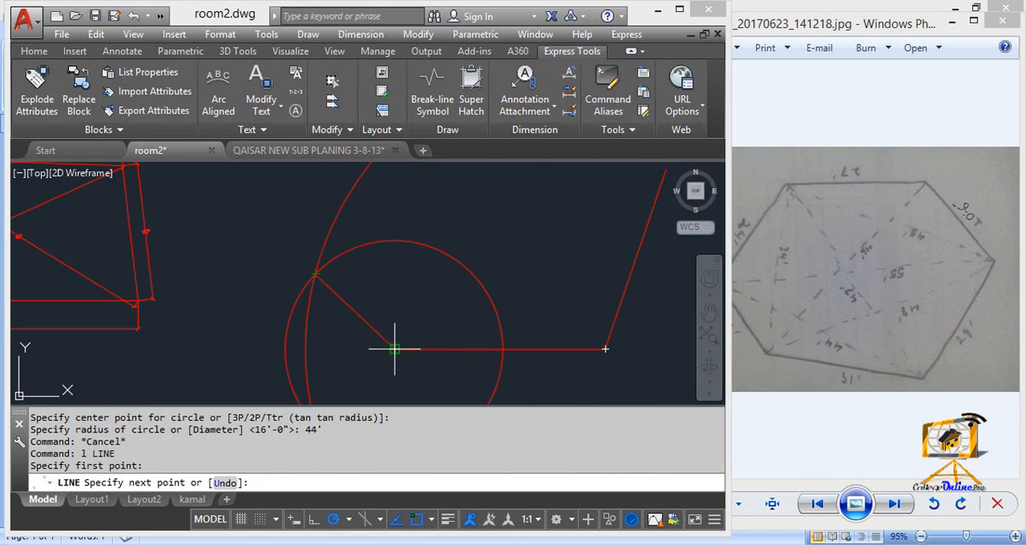
{"action": "key", "text": "Escape"}
Step: Erase the 16' and 44' radius construction circles
{"action": "scroll", "coordinate": [393, 345], "scroll_direction": "down", "scroll_amount": 4}
{"action": "left_click", "coordinate": [380, 307]}
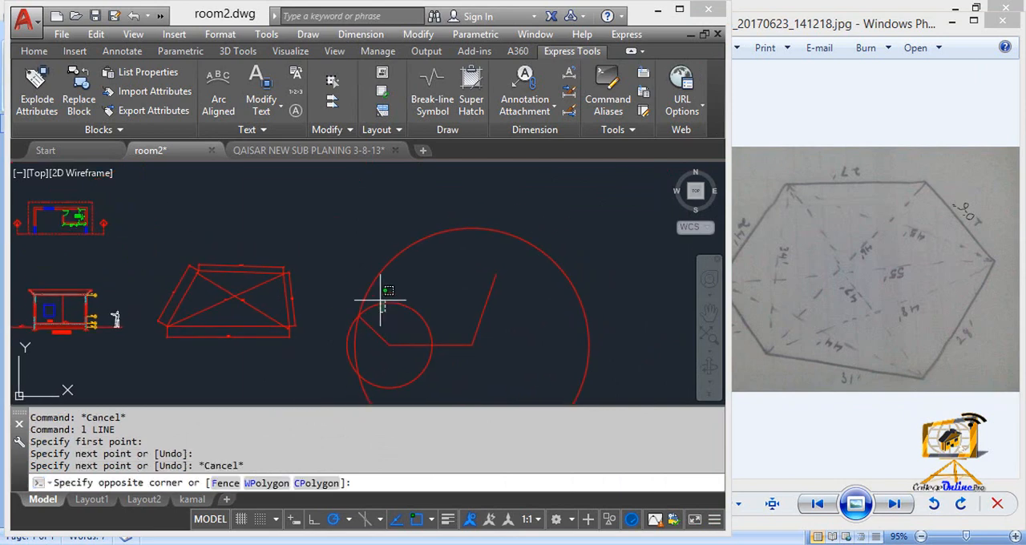
{"action": "left_click", "coordinate": [367, 276]}
{"action": "key", "text": "Delete"}
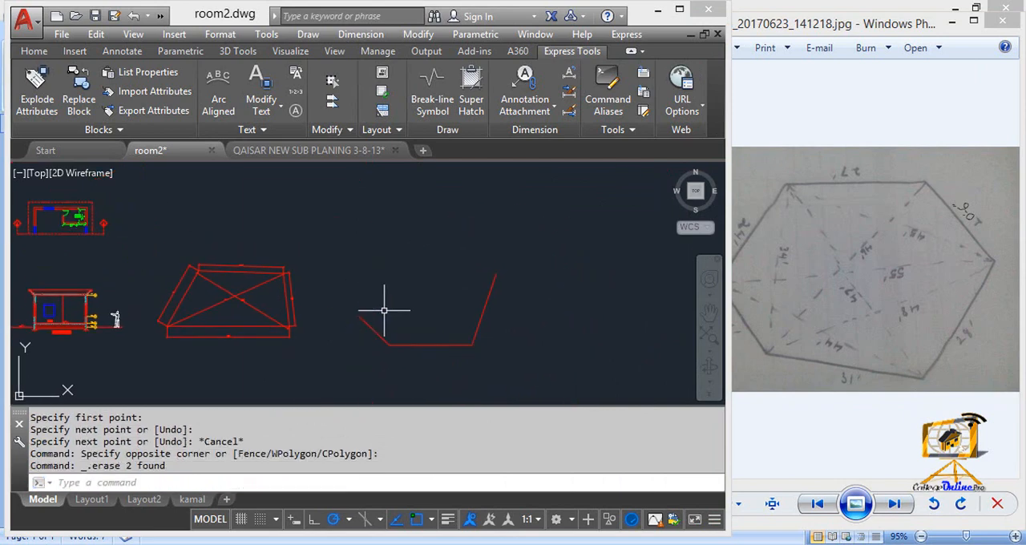
{"action": "middle_click_drag", "start_coordinate": [406, 310], "coordinate": [422, 304]}
{"action": "key", "text": "Escape"}
{"action": "key", "text": "Escape"}
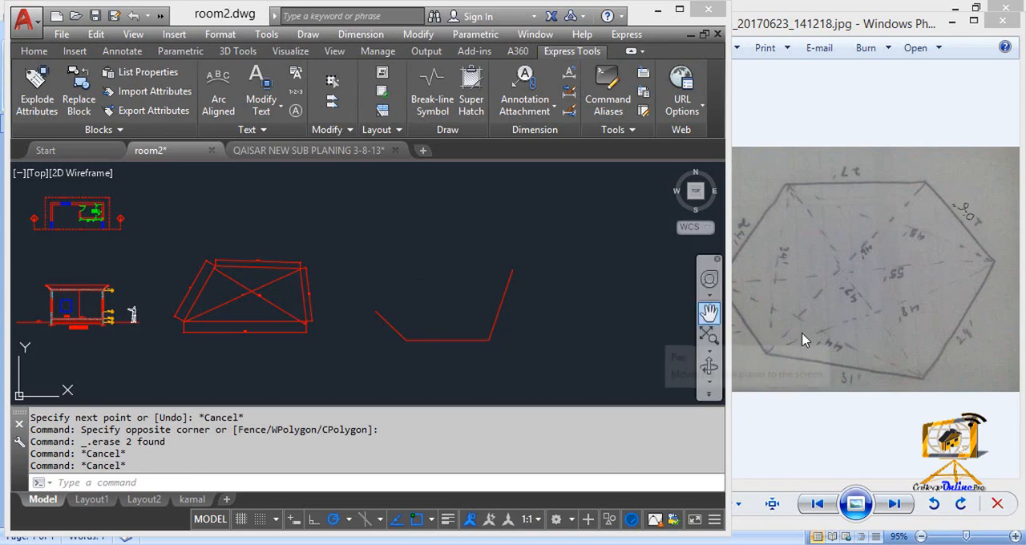
Step: Switch to Windows Photo Viewer, display the sketch photo IMG_20170623_141240.jpg, and return to the AutoCAD drawing
{"action": "left_click", "coordinate": [826, 353]}
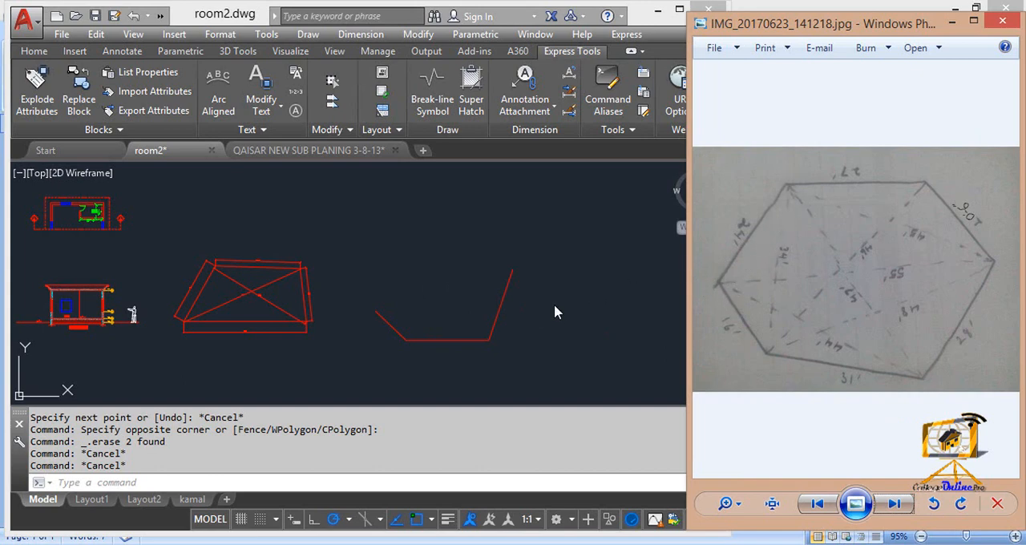
{"action": "key", "text": "Right"}
{"action": "left_click", "coordinate": [383, 317]}
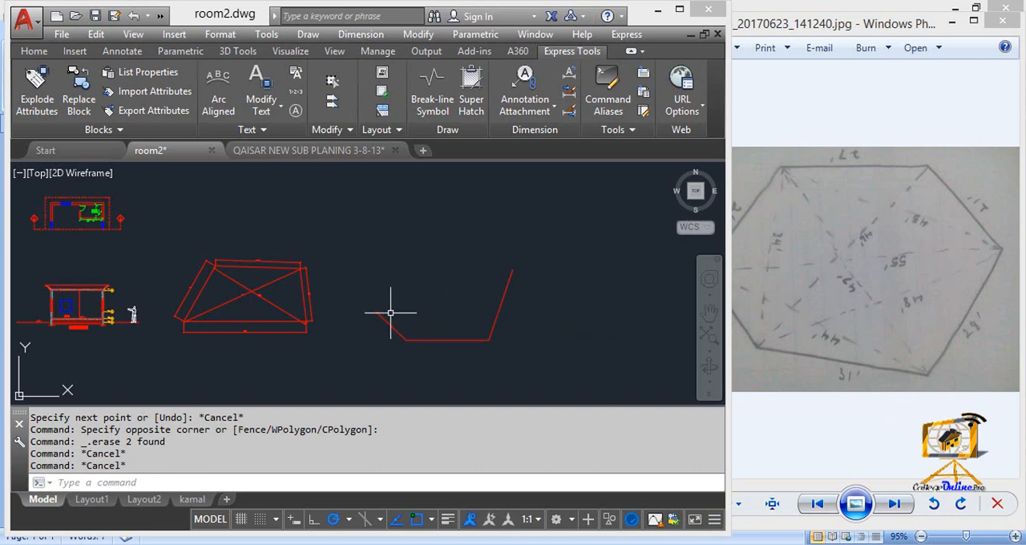
Step: Switch to Windows Photo Viewer, display the sketch photo IMG_20170623_141218.jpg, and return to the AutoCAD drawing
{"action": "key", "text": "alt+Tab"}
{"action": "key", "text": "Left"}
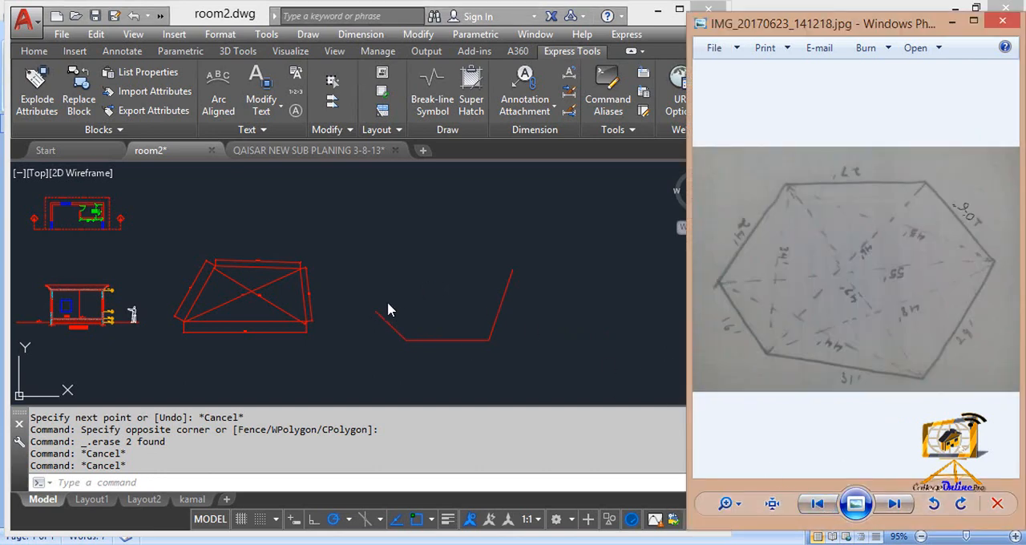
{"action": "key", "text": "Left"}
{"action": "key", "text": "Right"}
{"action": "key", "text": "alt+Tab"}
{"action": "key", "text": "Escape"}
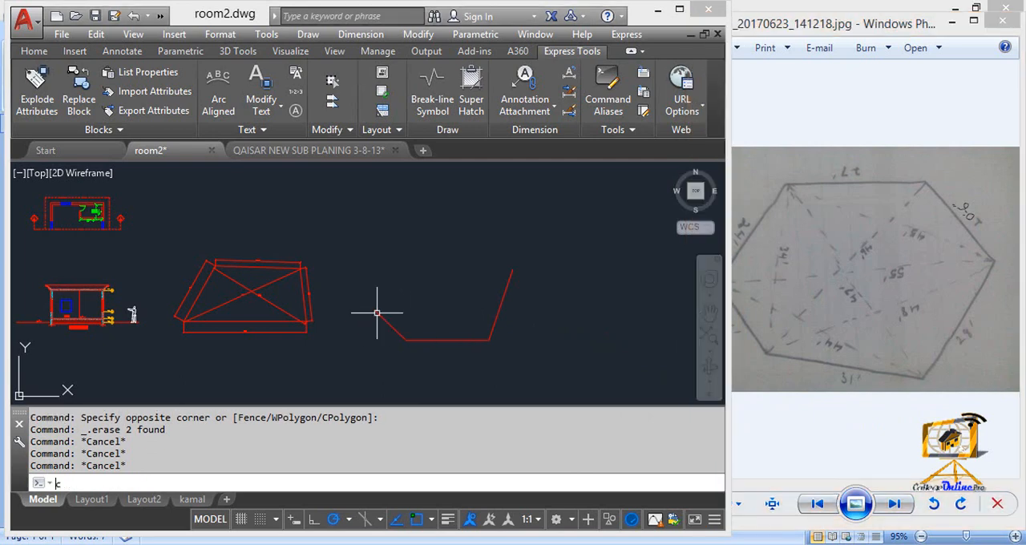
Step: Draw a circle of radius 24' centred on the upper endpoint of the short lower-left side
{"action": "type", "text": "c"}
{"action": "key", "text": "Return"}
{"action": "left_click", "coordinate": [375, 311]}
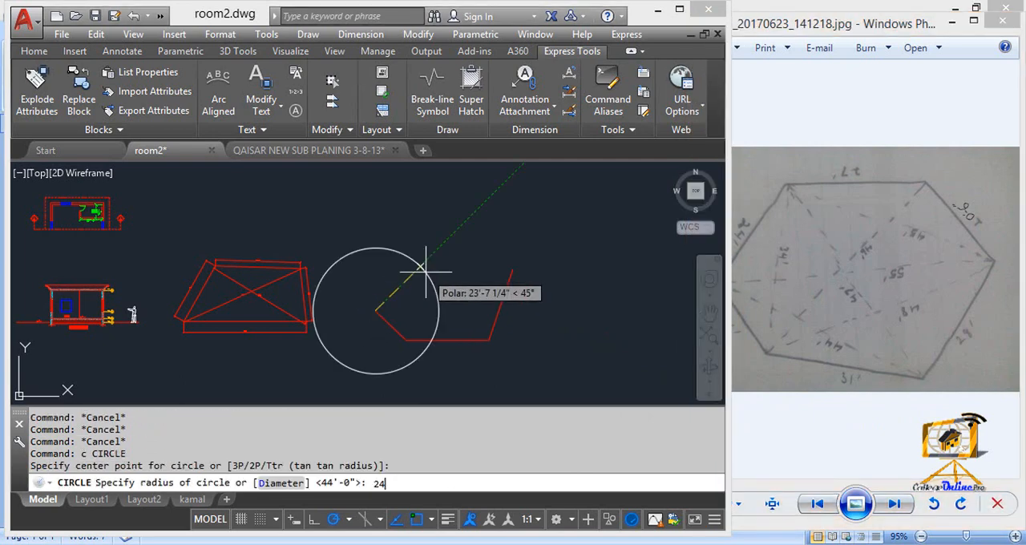
{"action": "type", "text": "24'"}
{"action": "key", "text": "Return"}
{"action": "key", "text": "Escape"}
{"action": "key", "text": "Escape"}
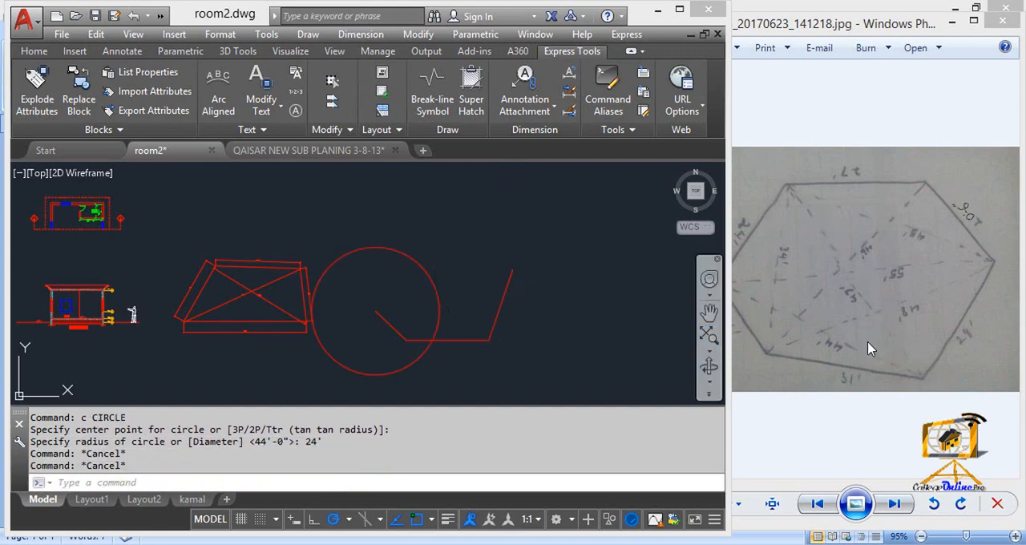
Step: Draw a circle of radius 47' centred on the base line's right endpoint
{"action": "key", "text": "Escape"}
{"action": "key", "text": "Escape"}
{"action": "type", "text": "c"}
{"action": "key", "text": "Return"}
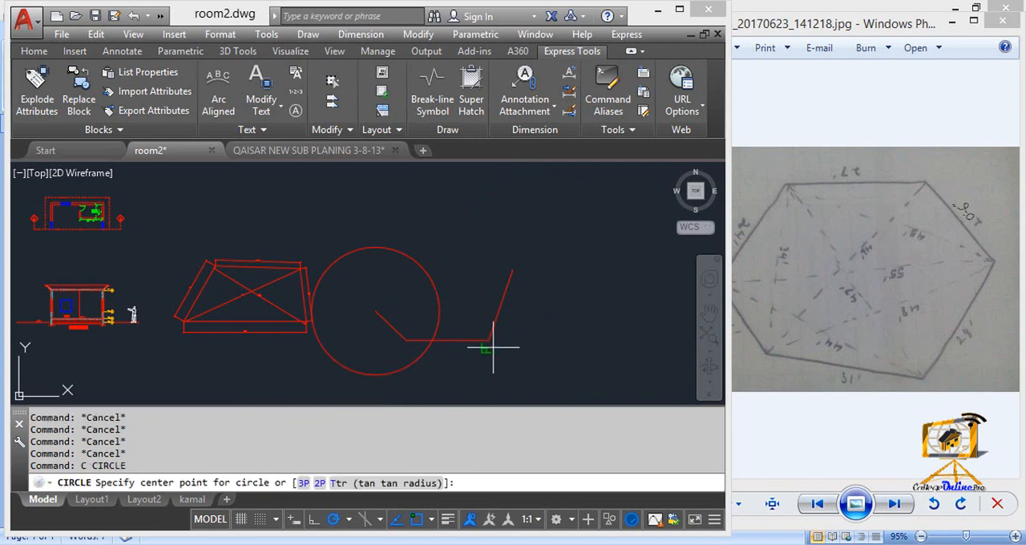
{"action": "left_click", "coordinate": [489, 340]}
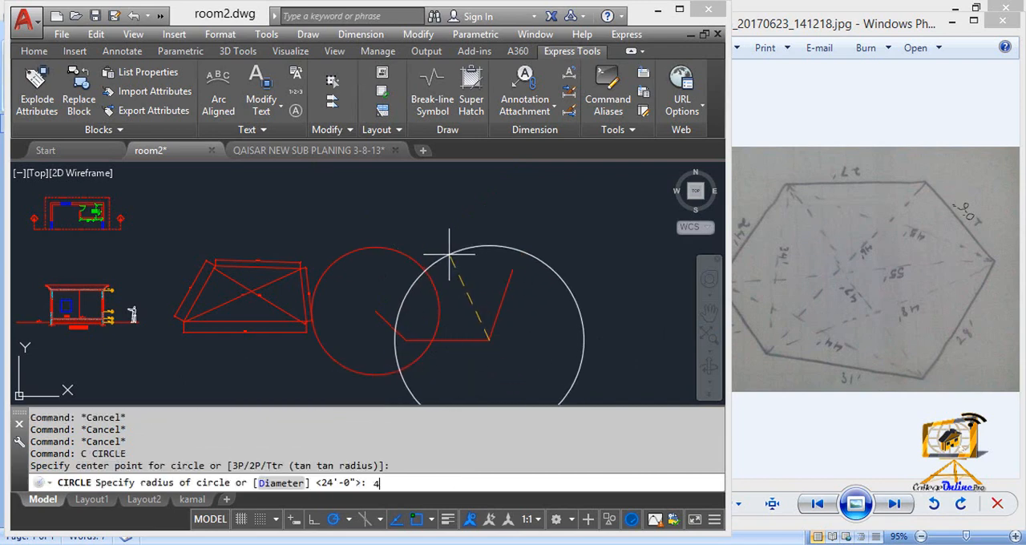
{"action": "type", "text": "47'"}
{"action": "key", "text": "Return"}
{"action": "key", "text": "Escape"}
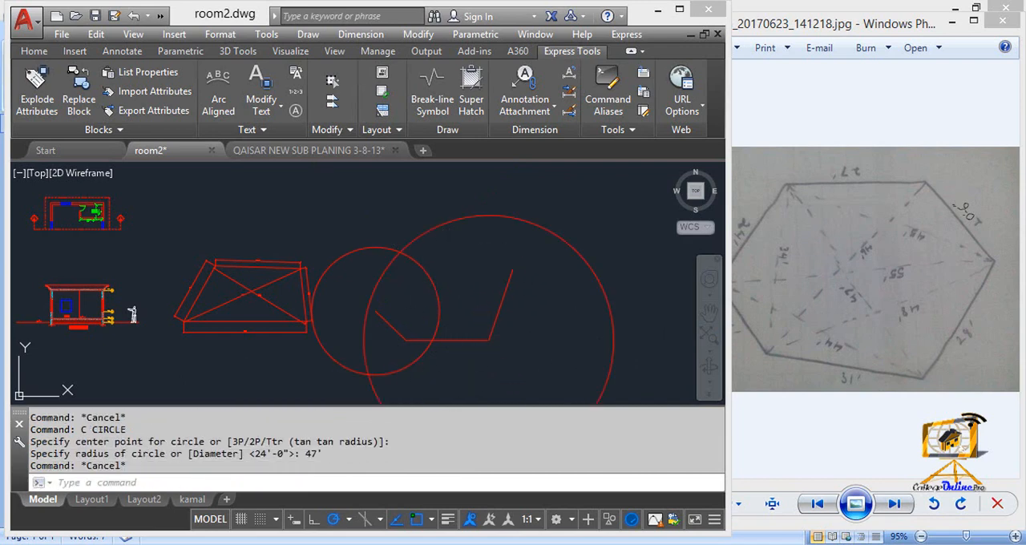
Step: Draw a line from the lower-left side's upper endpoint to the upper intersection of the two circles
{"action": "type", "text": "l"}
{"action": "key", "text": "Return"}
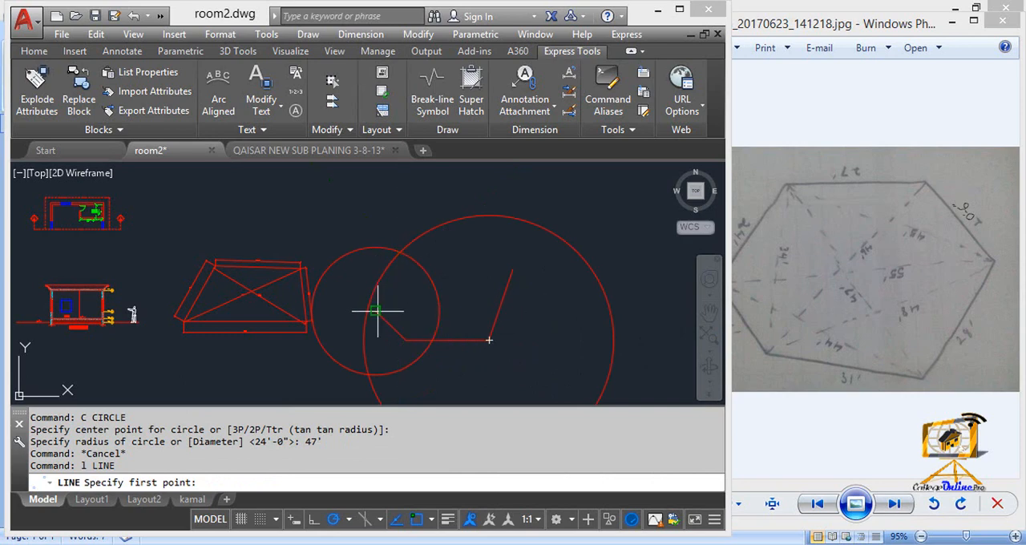
{"action": "left_click", "coordinate": [375, 310]}
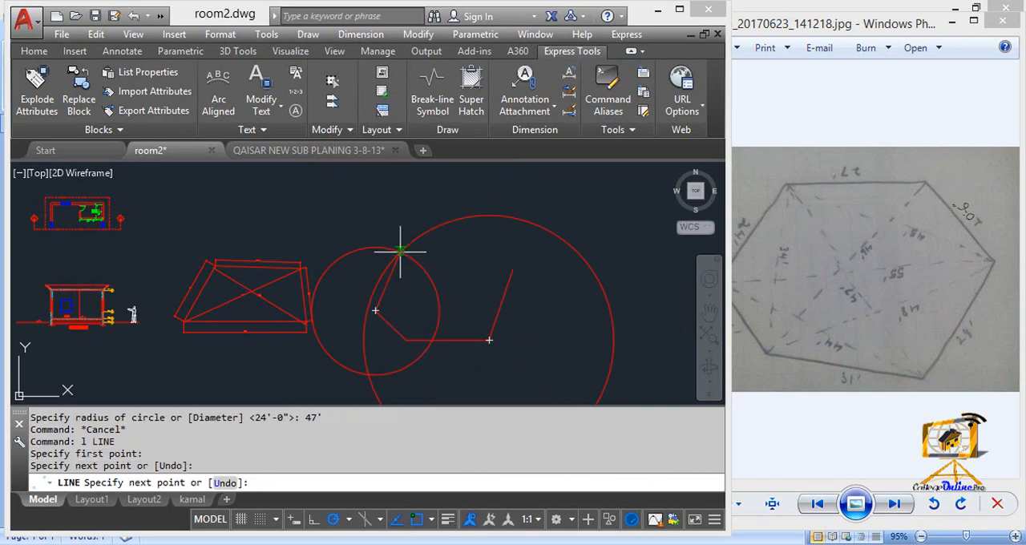
{"action": "key", "text": "Escape"}
Step: Erase the 24' and 47' radius construction circles
{"action": "left_click", "coordinate": [425, 285]}
{"action": "left_click", "coordinate": [410, 238]}
{"action": "key", "text": "Delete"}
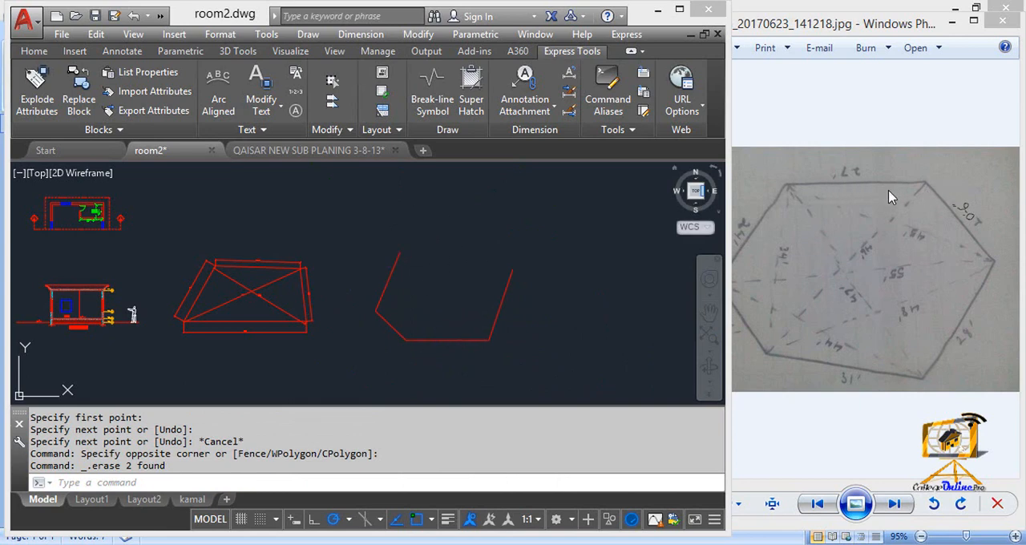
{"action": "key", "text": "Escape"}
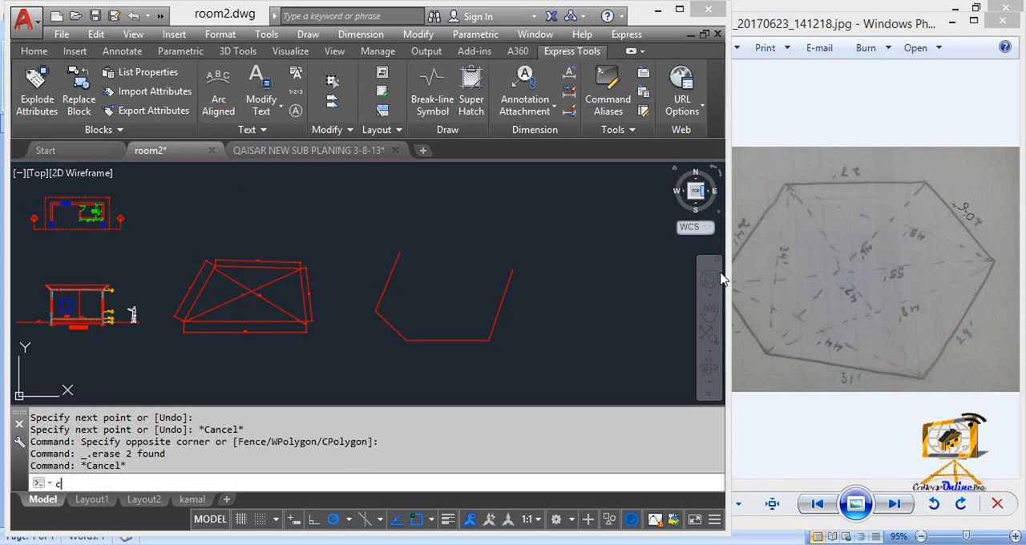
{"action": "type", "text": "c"}
{"action": "key", "text": "Return"}
{"action": "key", "text": "Escape"}
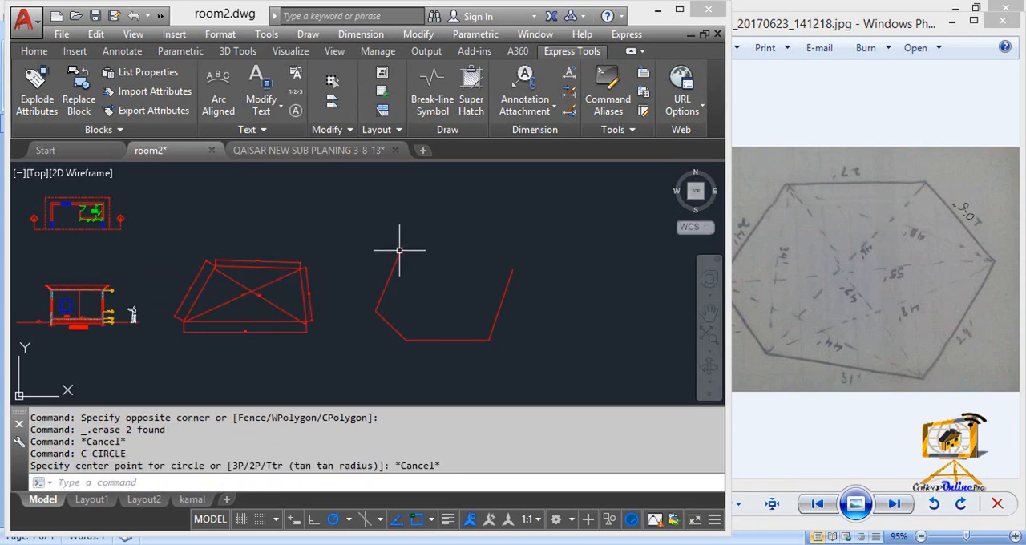
Step: Draw a circle of radius 27' centred on the upper endpoint of the upper-left side
{"action": "type", "text": "c"}
{"action": "key", "text": "Return"}
{"action": "left_click", "coordinate": [400, 253]}
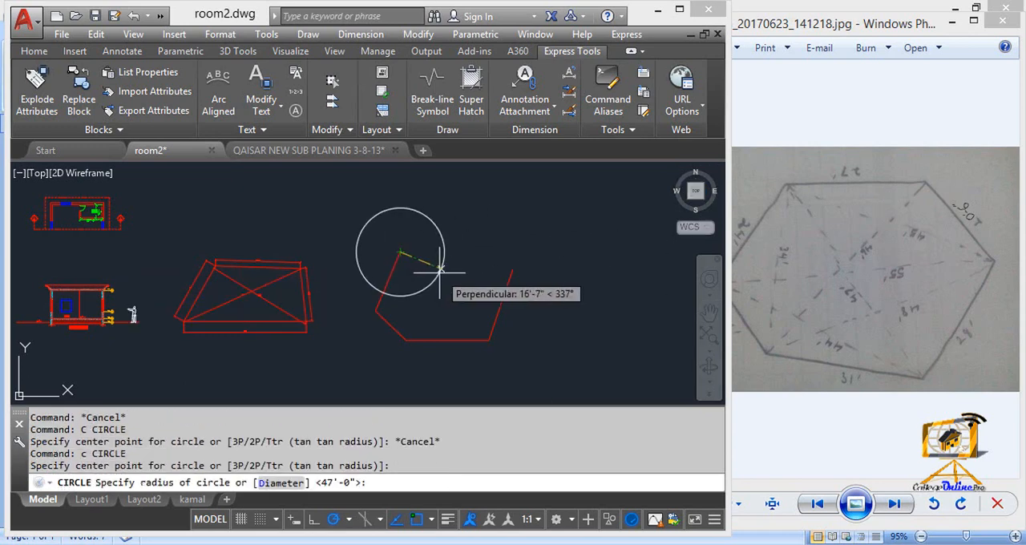
{"action": "key", "text": "Return"}
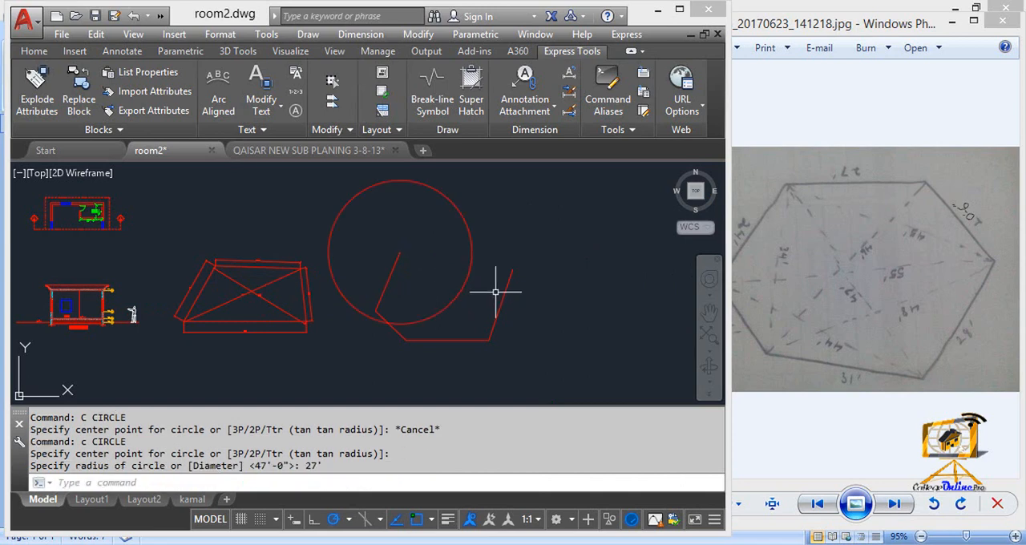
{"action": "key", "text": "Escape"}
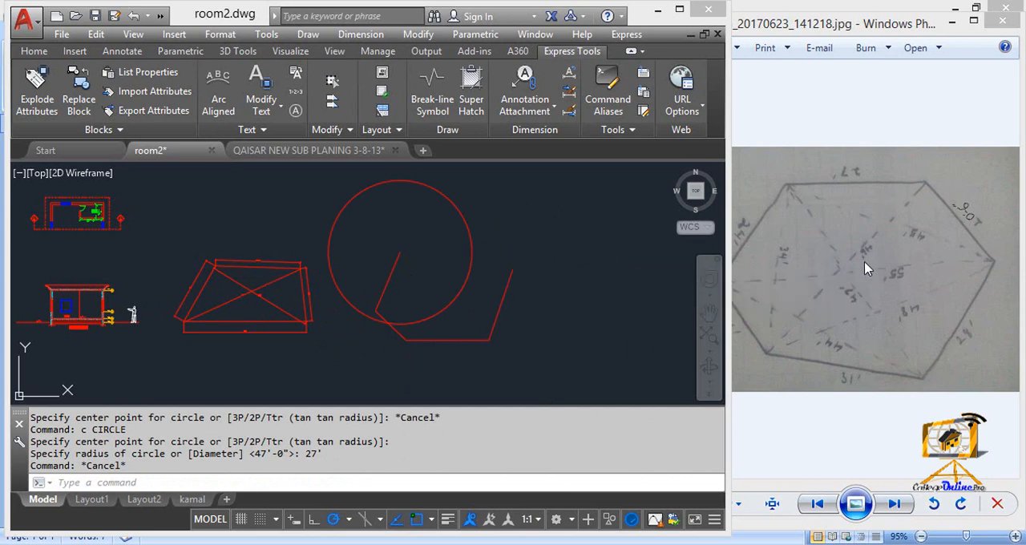
Step: Draw a circle of radius 46' centred on the base line's left endpoint
{"action": "key", "text": "Escape"}
{"action": "type", "text": "C"}
{"action": "key", "text": "Return"}
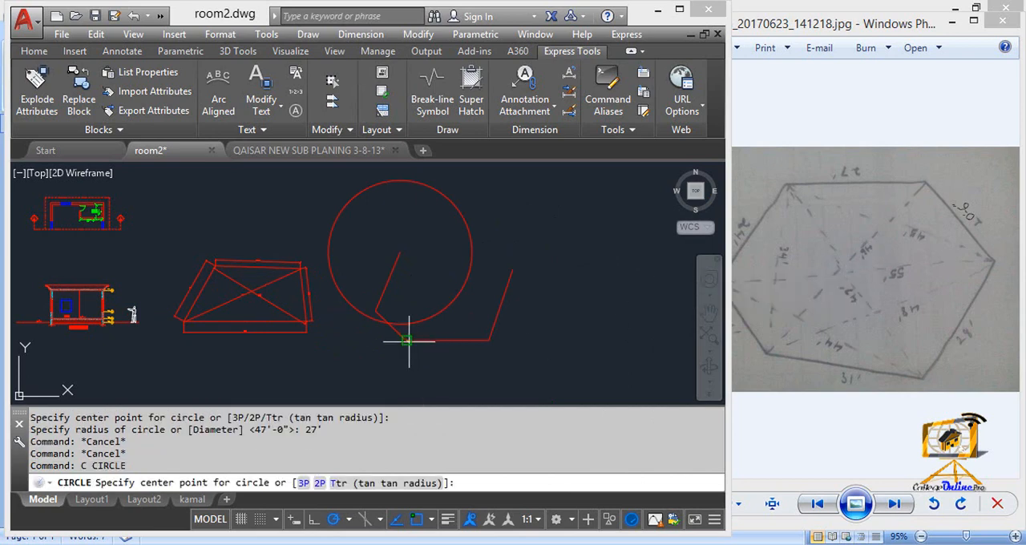
{"action": "left_click", "coordinate": [407, 341]}
{"action": "type", "text": "46"}
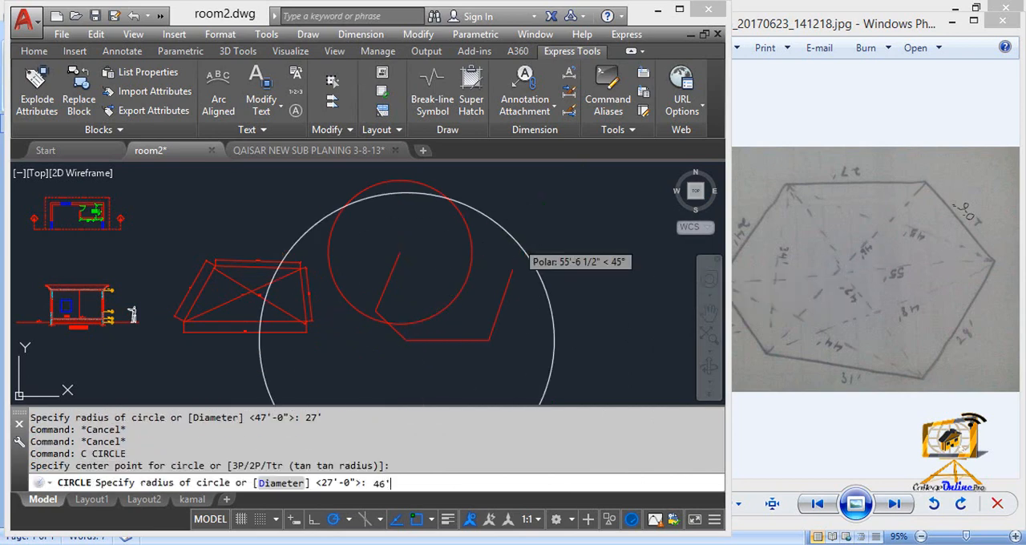
{"action": "key", "text": "Return"}
{"action": "key", "text": "Escape"}
Step: Draw the plot's top side from the upper-left side's upper endpoint to the right-hand intersection of the two circles
{"action": "type", "text": "l"}
{"action": "key", "text": "Return"}
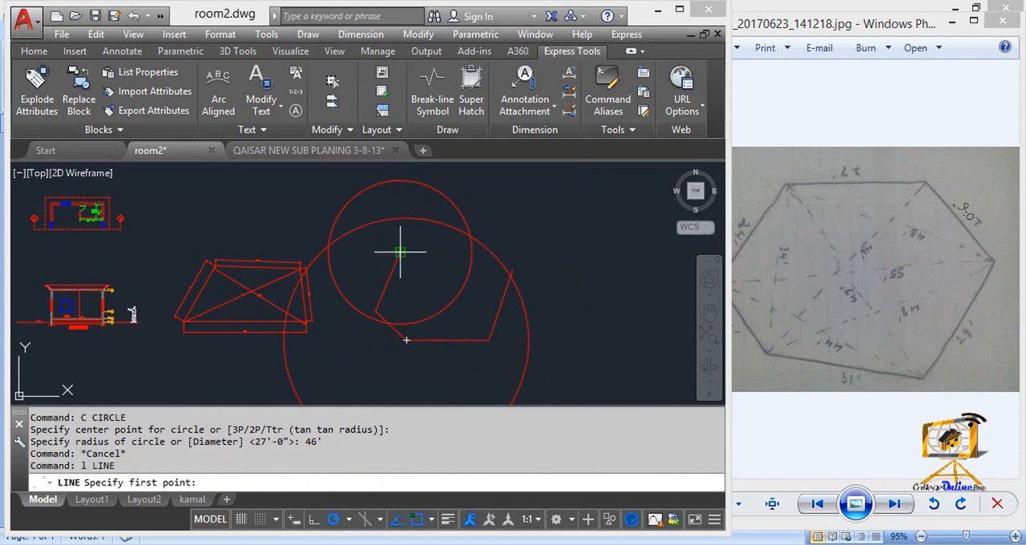
{"action": "left_click", "coordinate": [400, 255]}
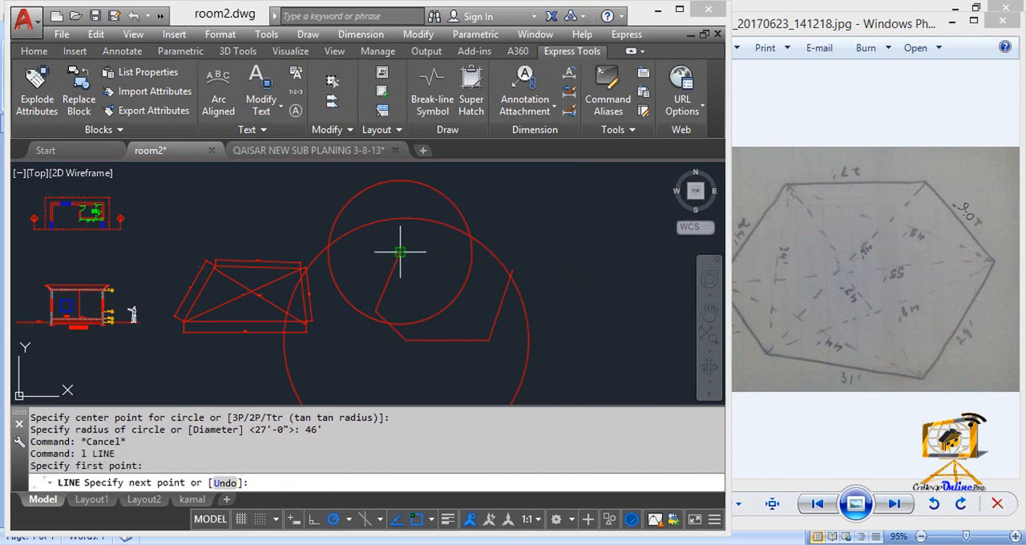
{"action": "left_click", "coordinate": [471, 238]}
{"action": "key", "text": "Escape"}
Step: Erase the 27' and 46' radius construction circles
{"action": "left_click", "coordinate": [428, 222]}
{"action": "left_click", "coordinate": [394, 170]}
{"action": "key", "text": "Delete"}
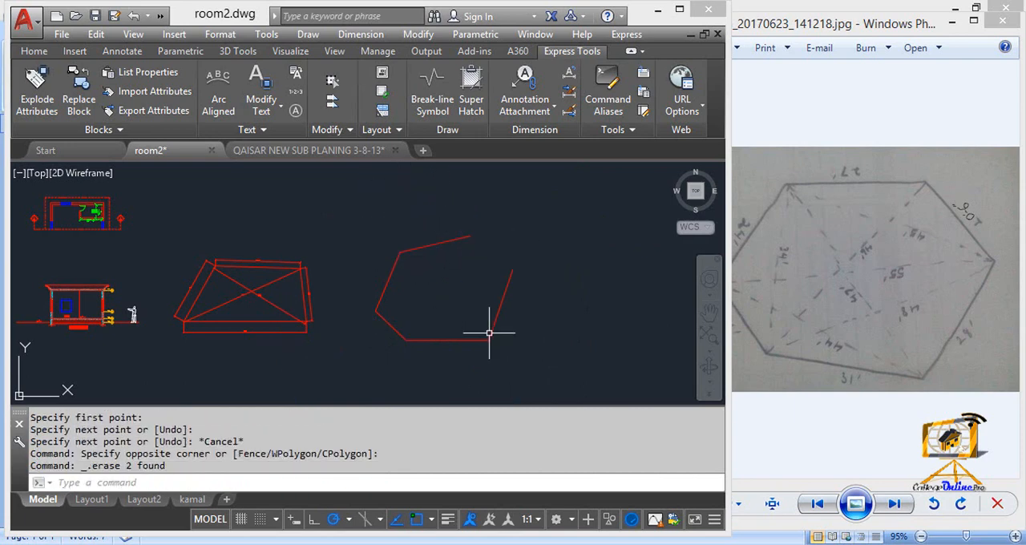
Step: Close the six-sided plot with a line from the top side's right endpoint to the right side's upper endpoint
{"action": "type", "text": "l"}
{"action": "key", "text": "Return"}
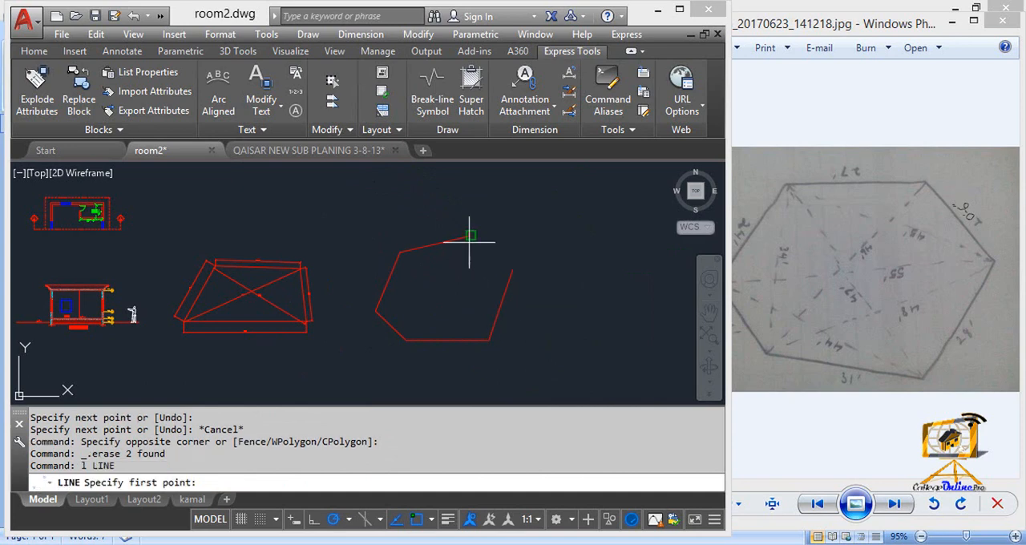
{"action": "left_click", "coordinate": [471, 235]}
{"action": "left_click", "coordinate": [513, 269]}
{"action": "key", "text": "Escape"}
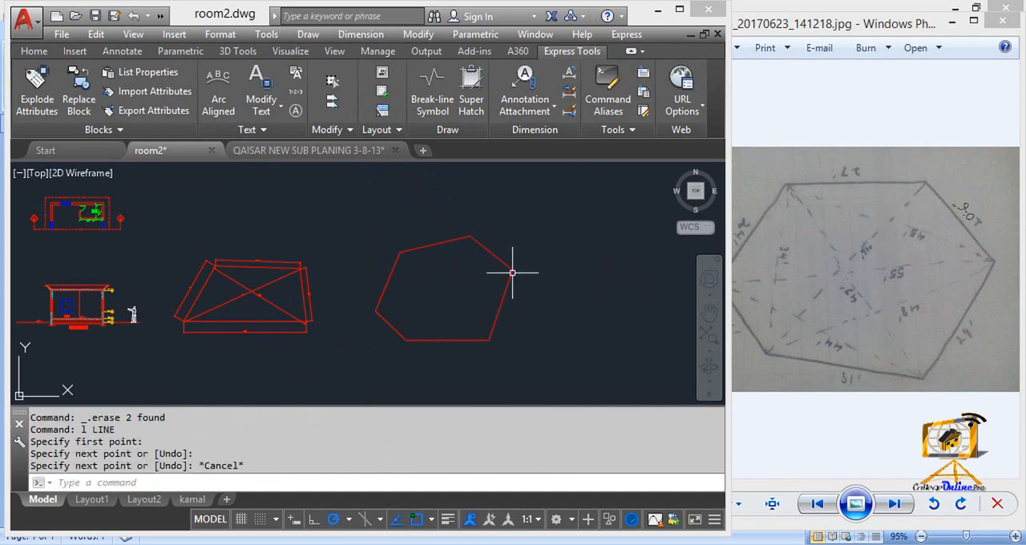
Step: Add an aligned dimension to the plot's base line, placing it below the line
{"action": "type", "text": "dal"}
{"action": "key", "text": "Return"}
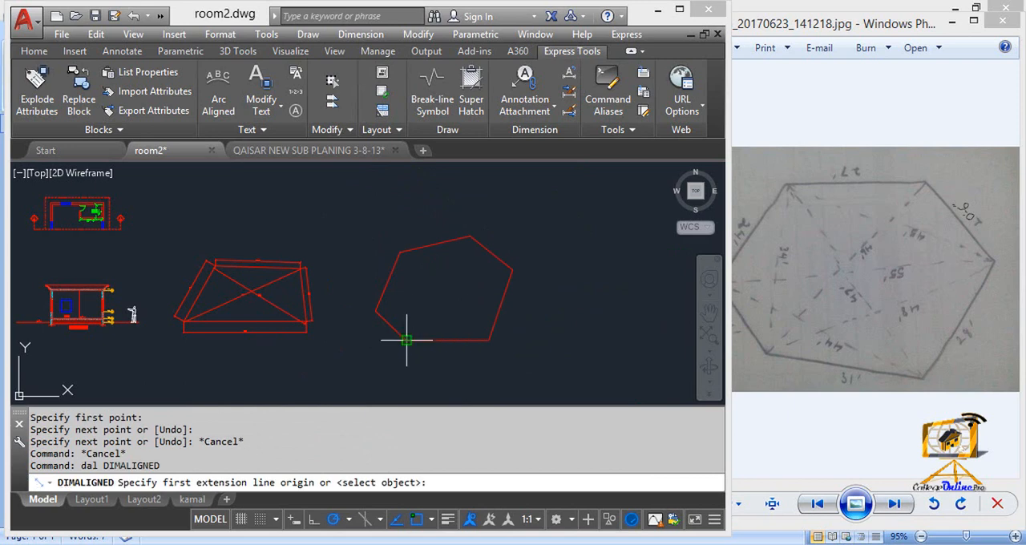
{"action": "left_click", "coordinate": [407, 341]}
{"action": "left_click", "coordinate": [489, 341]}
{"action": "scroll", "coordinate": [471, 357], "scroll_direction": "up", "scroll_amount": 6}
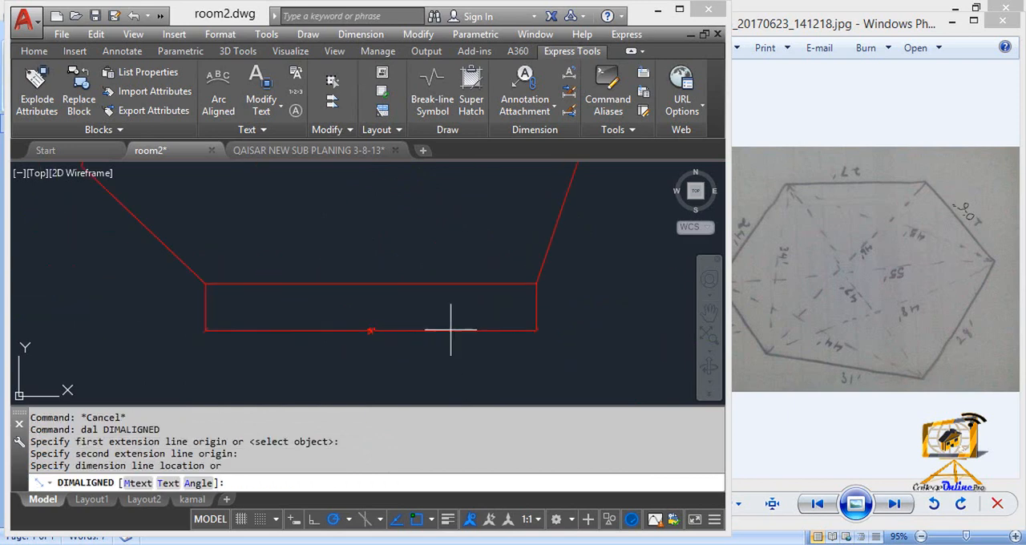
{"action": "left_click", "coordinate": [431, 303]}
{"action": "middle_click_drag", "start_coordinate": [360, 305], "coordinate": [497, 327]}
{"action": "scroll", "coordinate": [499, 328], "scroll_direction": "up", "scroll_amount": 4}
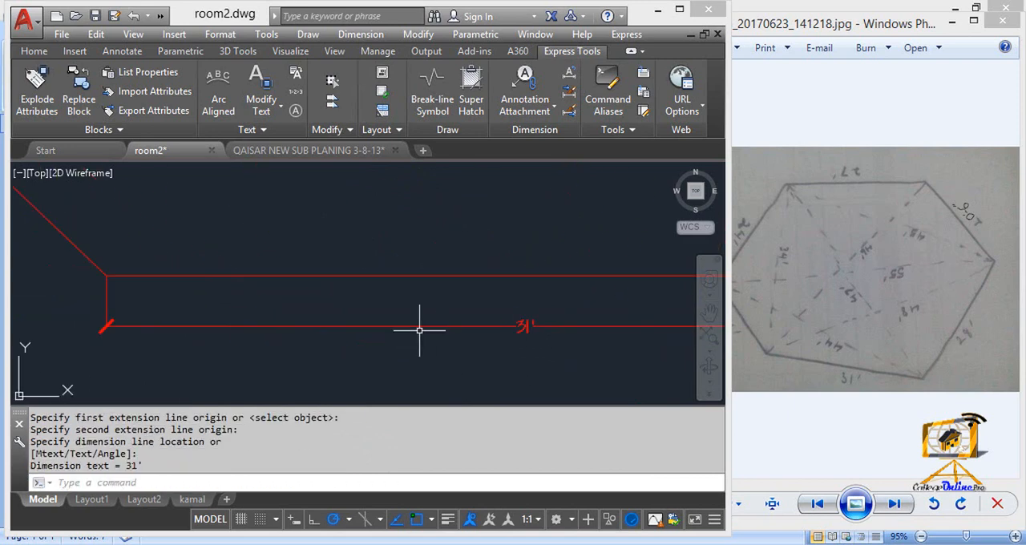
Step: Add an aligned dimension along the outside of the plot's short lower-left side
{"action": "middle_click_drag", "start_coordinate": [419, 331], "coordinate": [573, 336]}
{"action": "scroll", "coordinate": [574, 337], "scroll_direction": "down", "scroll_amount": 2}
{"action": "key", "text": "Return"}
{"action": "left_click", "coordinate": [377, 299]}
{"action": "scroll", "coordinate": [376, 296], "scroll_direction": "down", "scroll_amount": 6}
{"action": "middle_click_drag", "start_coordinate": [368, 289], "coordinate": [406, 395]}
{"action": "left_click", "coordinate": [381, 314]}
{"action": "scroll", "coordinate": [382, 346], "scroll_direction": "up", "scroll_amount": 4}
{"action": "left_click", "coordinate": [446, 291]}
{"action": "scroll", "coordinate": [446, 291], "scroll_direction": "up", "scroll_amount": 8}
Step: Add an aligned dimension along the outside of the plot's upper-left side
{"action": "scroll", "coordinate": [442, 305], "scroll_direction": "down", "scroll_amount": 6}
{"action": "scroll", "coordinate": [374, 287], "scroll_direction": "down", "scroll_amount": 3}
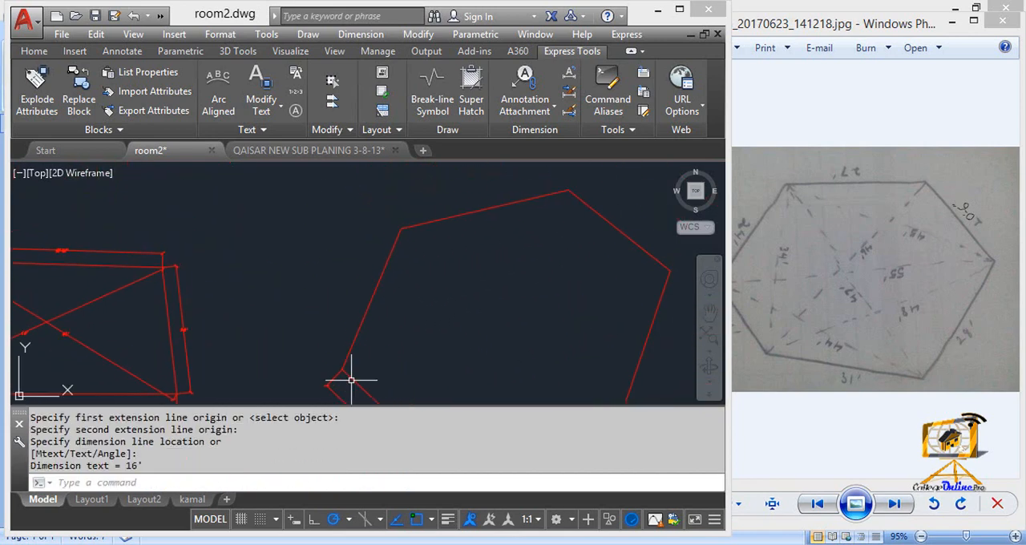
{"action": "key", "text": "Return"}
{"action": "left_click", "coordinate": [345, 365]}
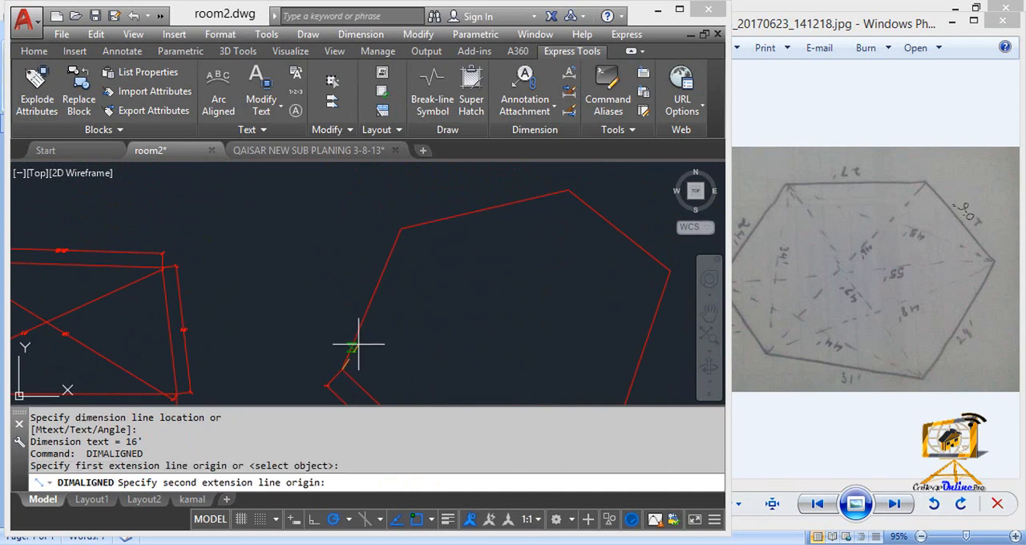
{"action": "left_click", "coordinate": [404, 225]}
{"action": "left_click", "coordinate": [378, 248]}
{"action": "scroll", "coordinate": [355, 305], "scroll_direction": "up", "scroll_amount": 4}
Step: Add an aligned dimension to the plot's top side, placing it above the line
{"action": "scroll", "coordinate": [406, 260], "scroll_direction": "down", "scroll_amount": 4}
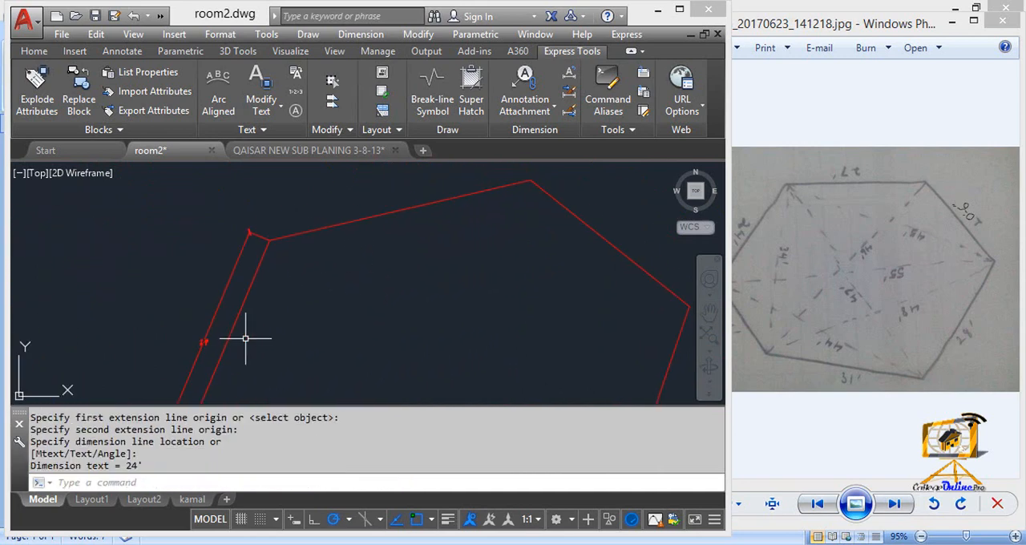
{"action": "key", "text": "Return"}
{"action": "left_click", "coordinate": [268, 239]}
{"action": "left_click", "coordinate": [531, 181]}
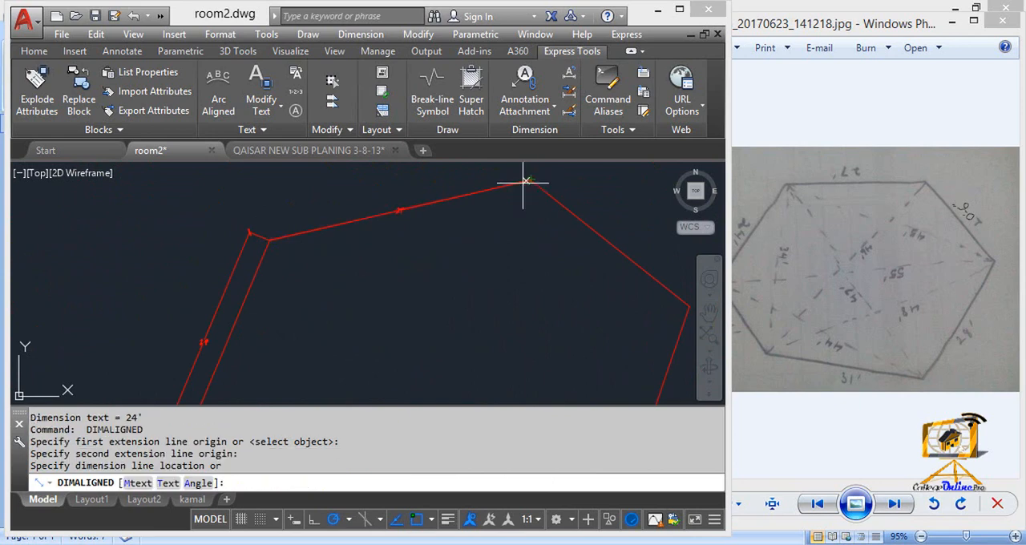
{"action": "left_click", "coordinate": [525, 170]}
Step: Add an aligned dimension along the outside of the plot's upper-right closing side and inspect its text
{"action": "middle_click_drag", "start_coordinate": [492, 241], "coordinate": [373, 273]}
{"action": "key", "text": "Return"}
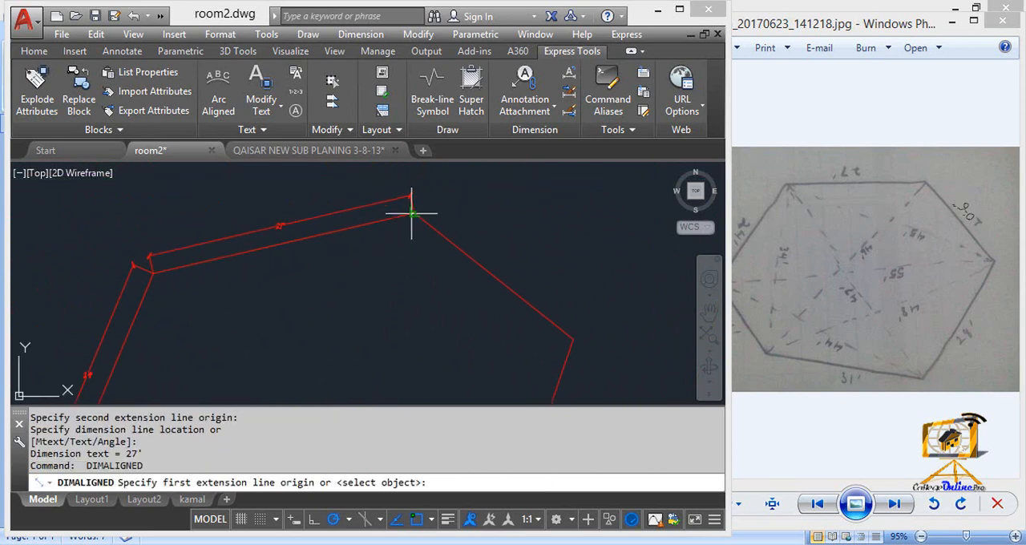
{"action": "left_click", "coordinate": [411, 213]}
{"action": "left_click", "coordinate": [572, 339]}
{"action": "left_click", "coordinate": [568, 297]}
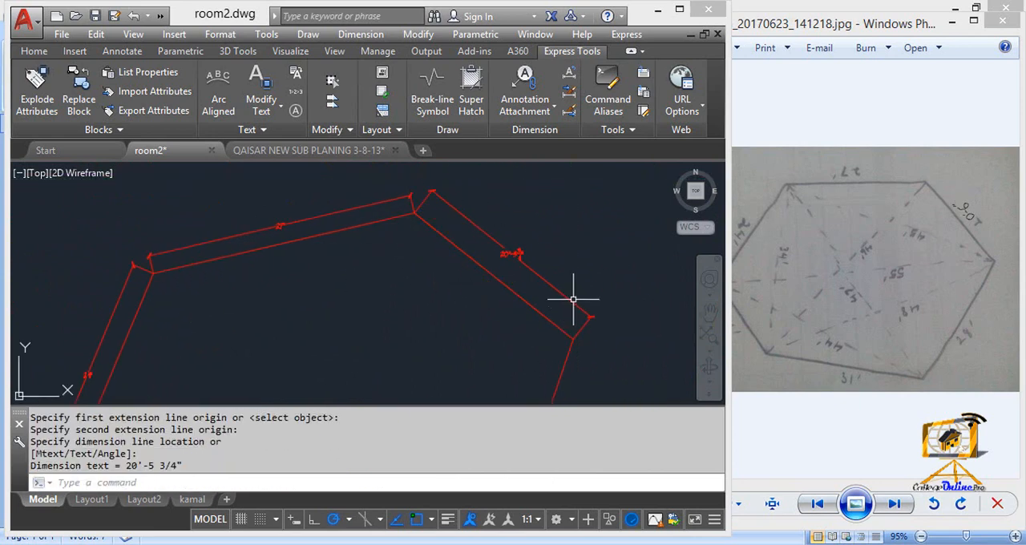
{"action": "scroll", "coordinate": [422, 284], "scroll_direction": "up", "scroll_amount": 5}
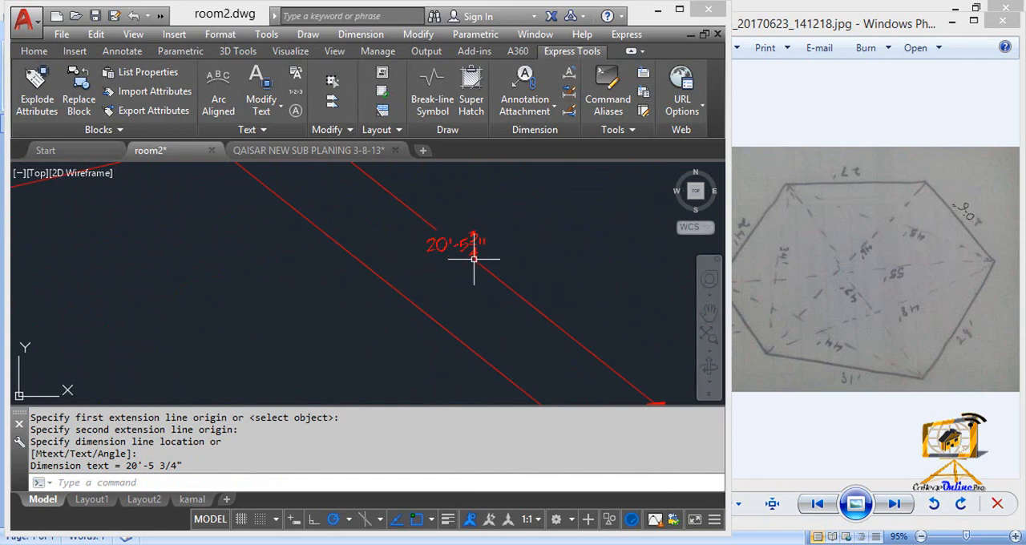
Step: Add an aligned dimension along the outside of the plot's right side, between the closing side and the base line
{"action": "scroll", "coordinate": [468, 272], "scroll_direction": "down", "scroll_amount": 5}
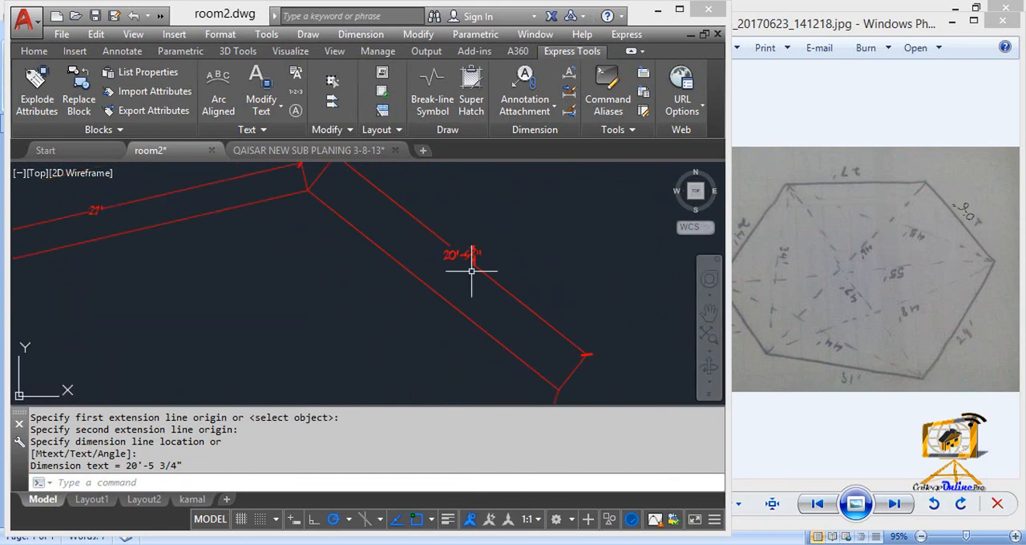
{"action": "key", "text": "Return"}
{"action": "left_click", "coordinate": [502, 192]}
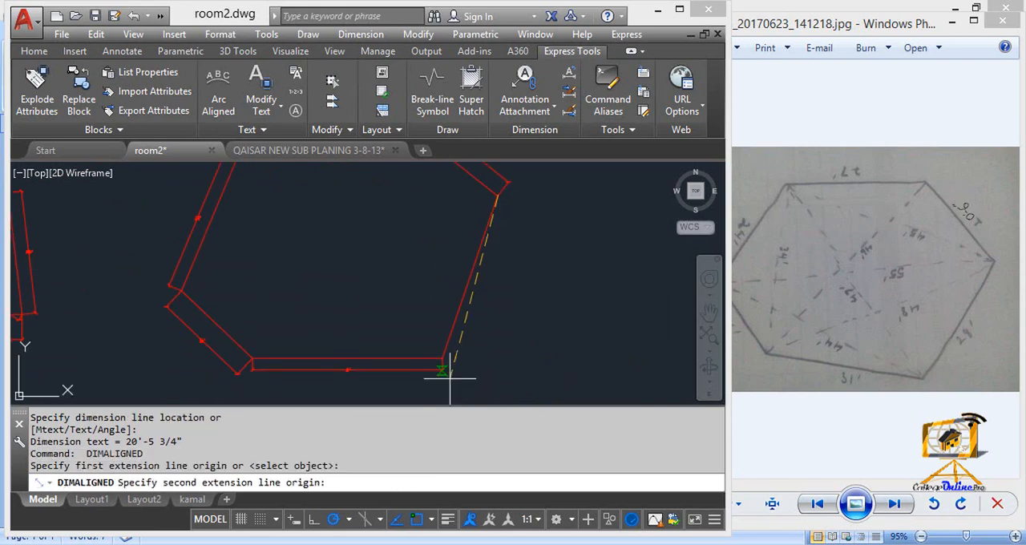
{"action": "left_click", "coordinate": [446, 359]}
{"action": "left_click", "coordinate": [460, 356]}
{"action": "scroll", "coordinate": [506, 294], "scroll_direction": "up", "scroll_amount": 5}
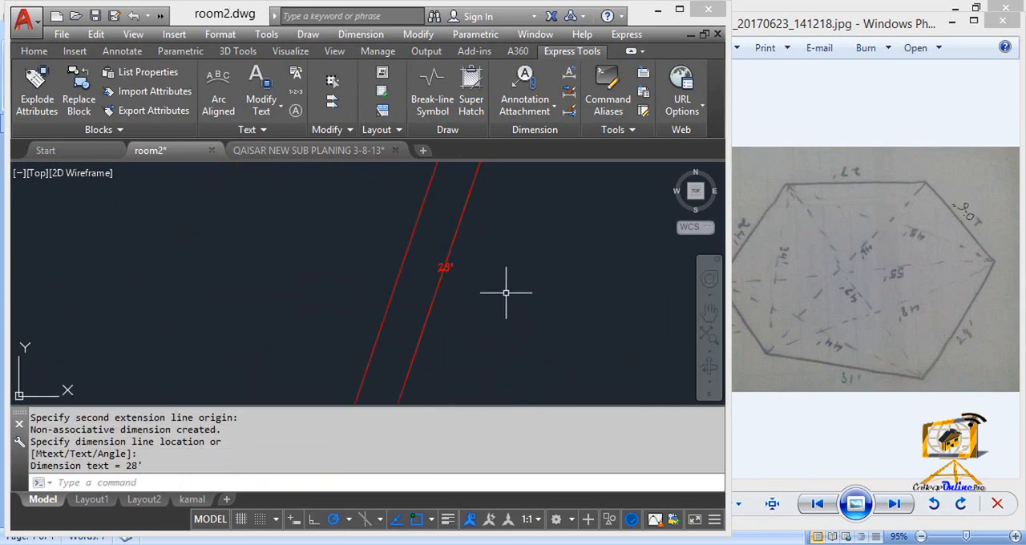
Step: Add an aligned dimension across the six-sided plot from its far-right corner to the base line's left end and inspect its text
{"action": "scroll", "coordinate": [463, 289], "scroll_direction": "down", "scroll_amount": 5}
{"action": "middle_click_drag", "start_coordinate": [460, 284], "coordinate": [611, 287]}
{"action": "key", "text": "Return"}
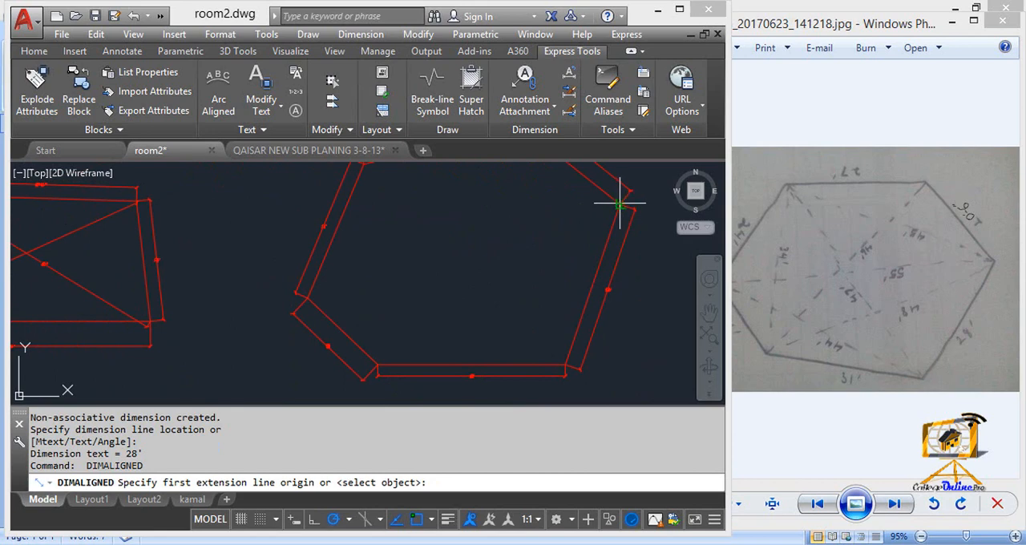
{"action": "left_click", "coordinate": [619, 205]}
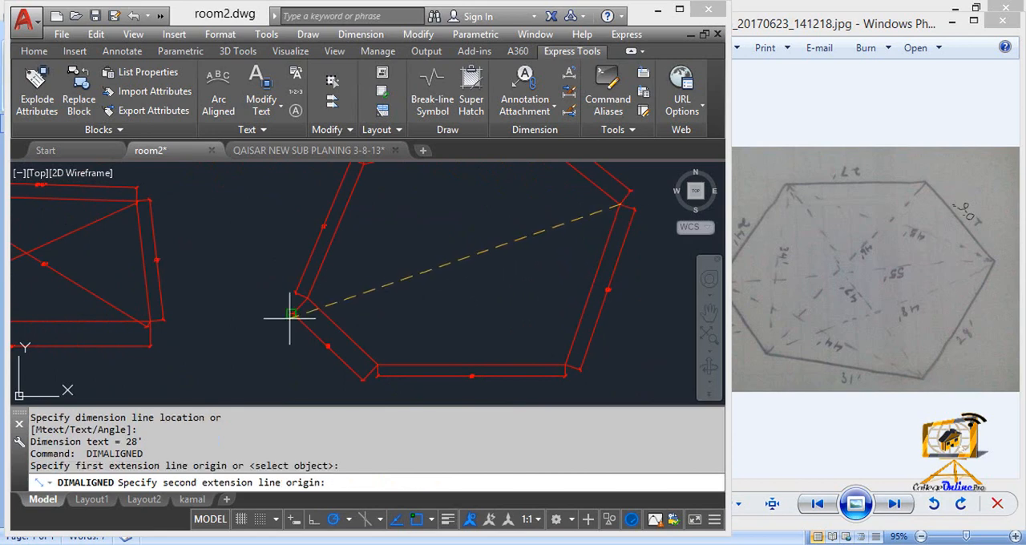
{"action": "left_click", "coordinate": [369, 356]}
{"action": "left_click", "coordinate": [473, 296]}
{"action": "scroll", "coordinate": [496, 281], "scroll_direction": "up", "scroll_amount": 5}
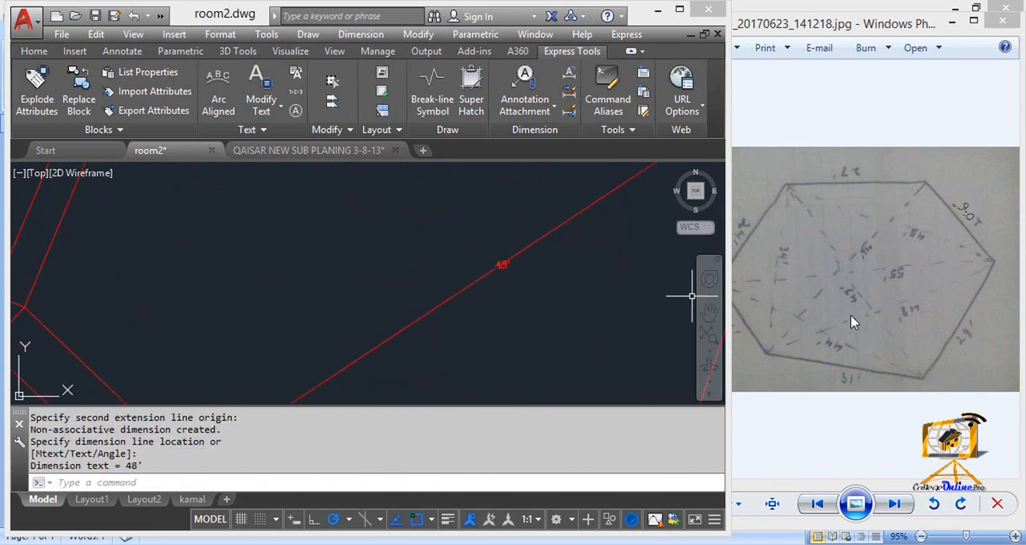
Step: Add an aligned dimension along the diagonal from the base line's right end to the plot's far-left corner and inspect its text
{"action": "scroll", "coordinate": [499, 244], "scroll_direction": "down", "scroll_amount": 5}
{"action": "key", "text": "Return"}
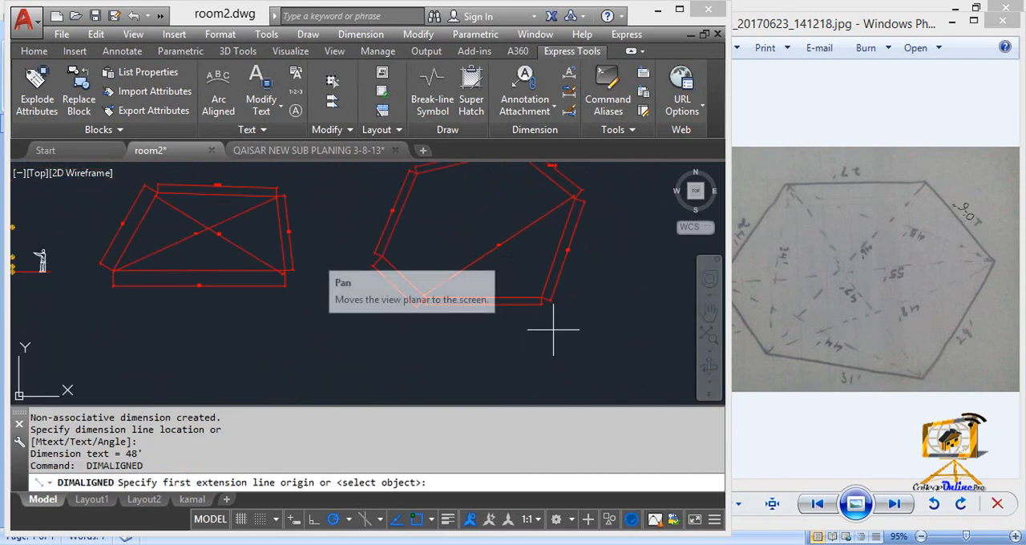
{"action": "left_click", "coordinate": [539, 297]}
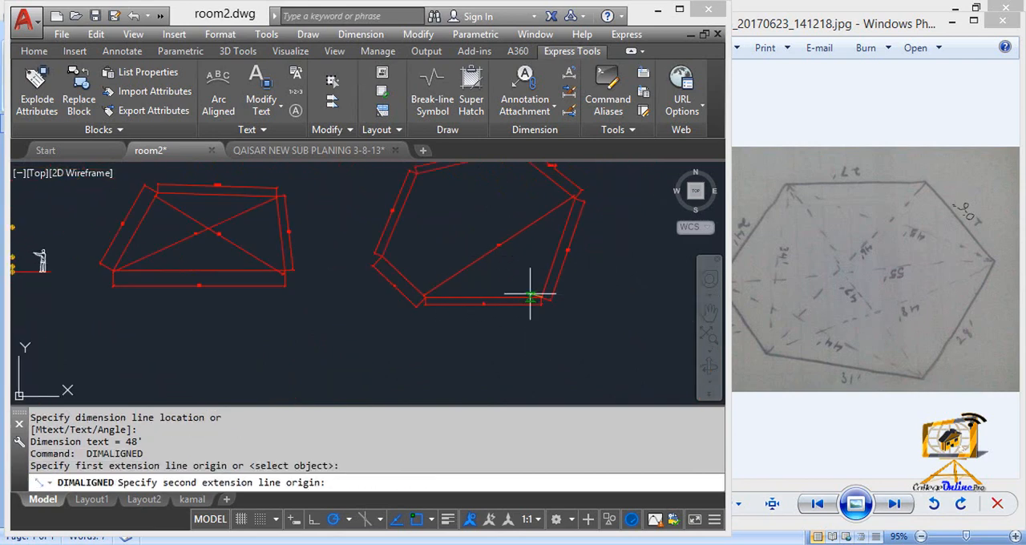
{"action": "left_click", "coordinate": [388, 259]}
{"action": "left_click", "coordinate": [433, 263]}
{"action": "scroll", "coordinate": [337, 302], "scroll_direction": "up", "scroll_amount": 6}
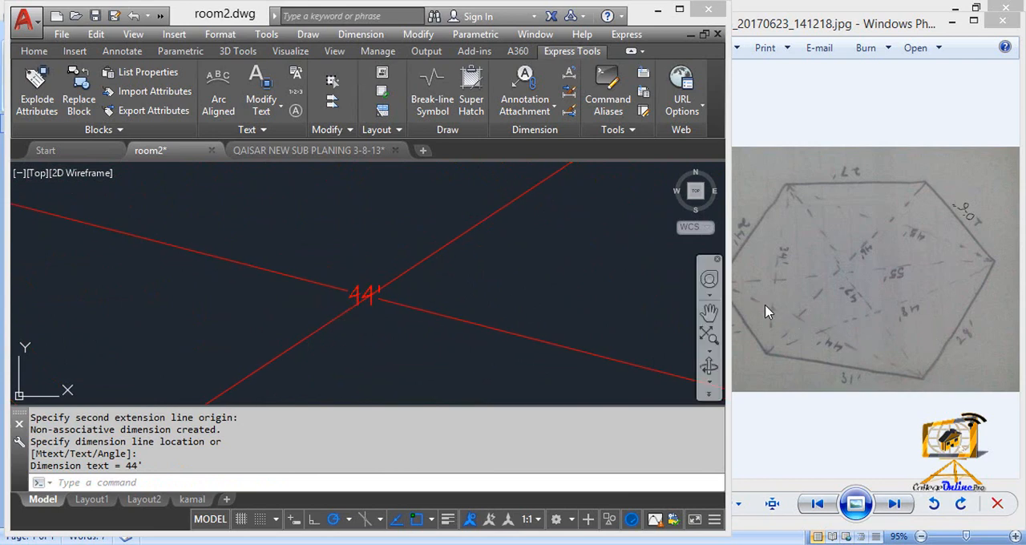
Step: Add an aligned dimension along the diagonal from the base line's left end to the plot's topmost corner and inspect its text
{"action": "scroll", "coordinate": [521, 280], "scroll_direction": "down", "scroll_amount": 6}
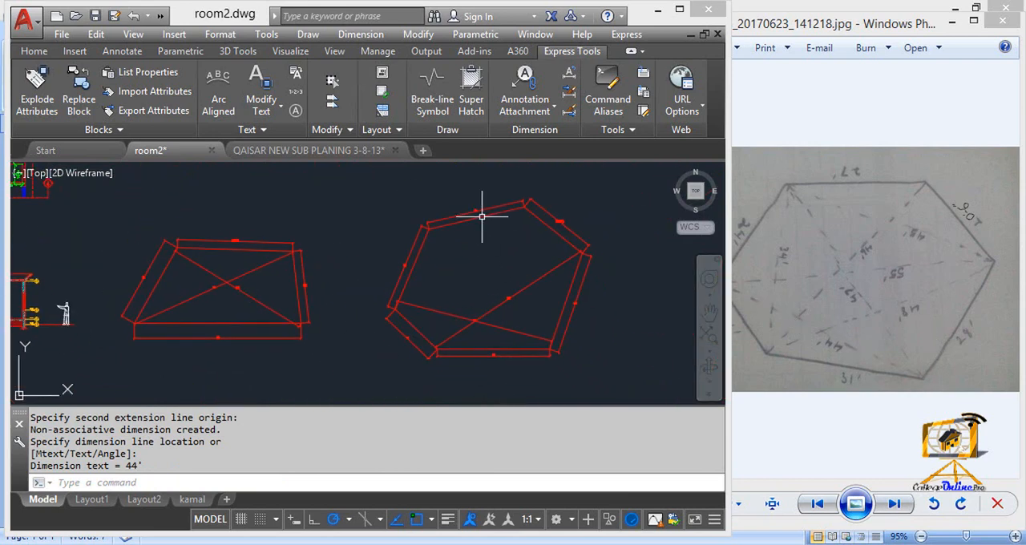
{"action": "key", "text": "Return"}
{"action": "left_click", "coordinate": [437, 348]}
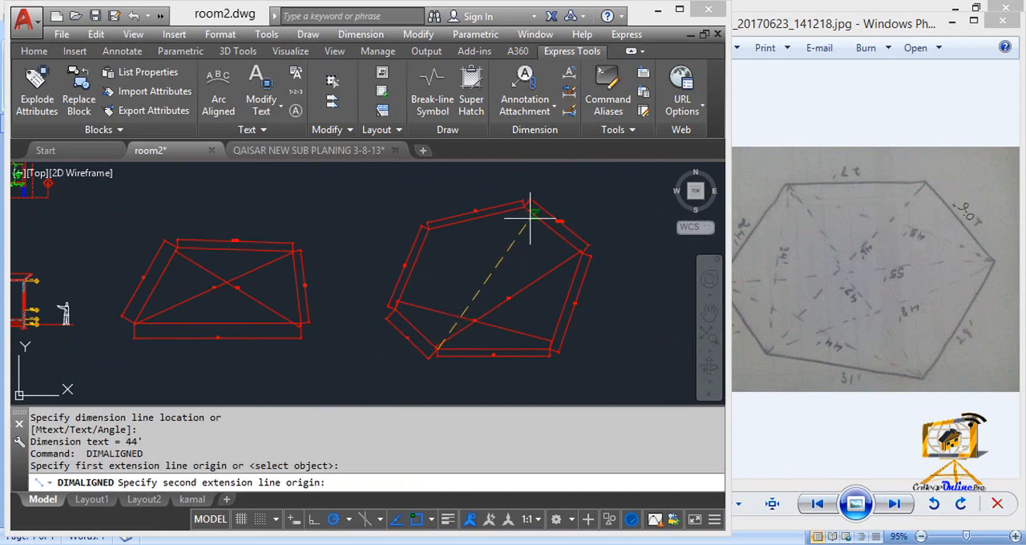
{"action": "left_click", "coordinate": [526, 210]}
{"action": "left_click", "coordinate": [508, 230]}
{"action": "scroll", "coordinate": [470, 307], "scroll_direction": "up", "scroll_amount": 5}
Step: Add an aligned dimension along the diagonal from the plot's upper-left corner to the base line's left end and inspect its text
{"action": "scroll", "coordinate": [470, 307], "scroll_direction": "down", "scroll_amount": 5}
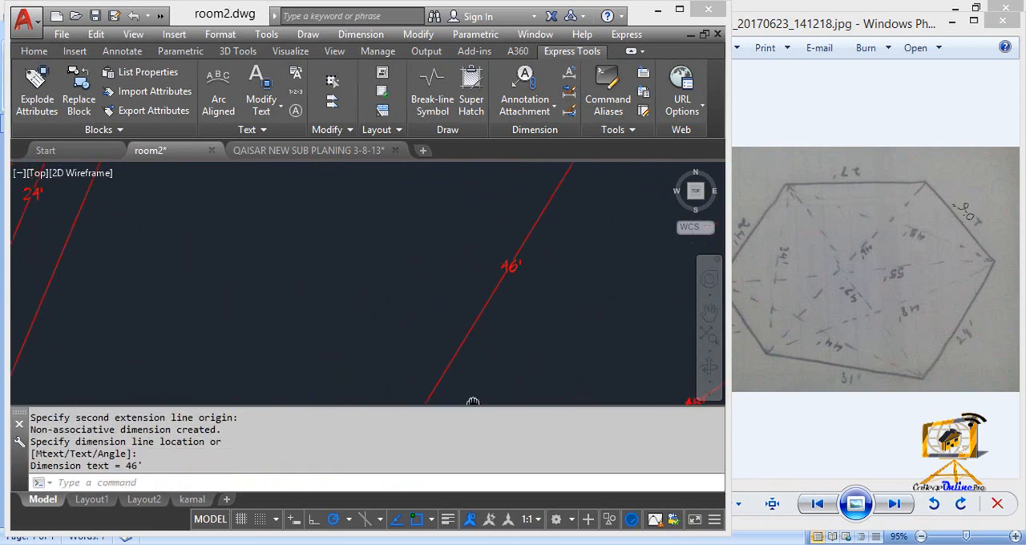
{"action": "key", "text": "Return"}
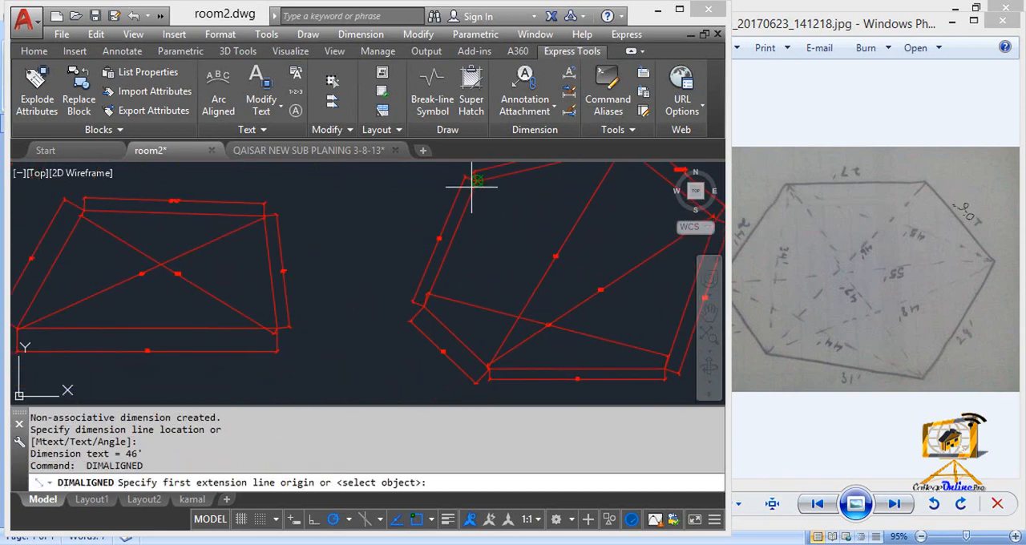
{"action": "left_click", "coordinate": [478, 180]}
{"action": "left_click", "coordinate": [488, 365]}
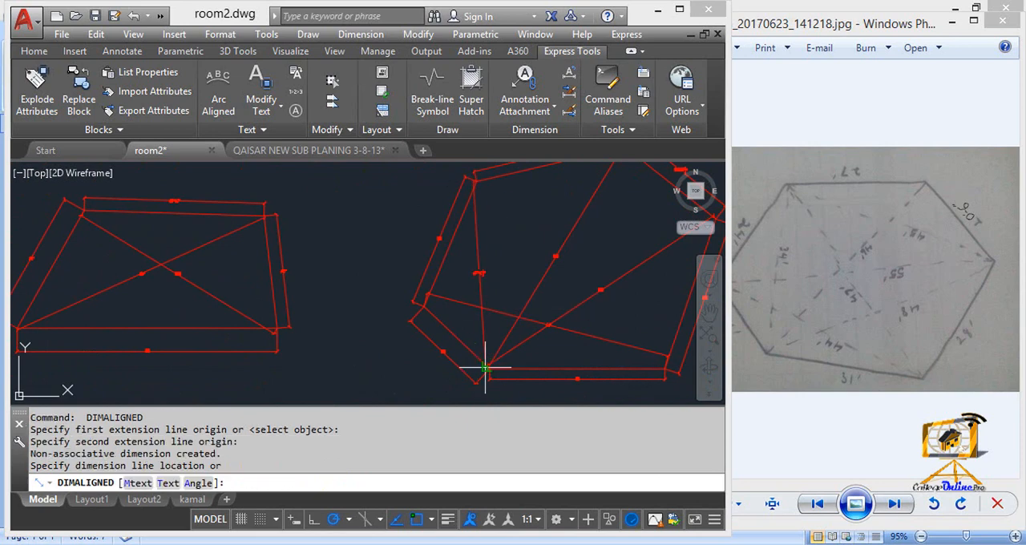
{"action": "left_click", "coordinate": [487, 279]}
{"action": "scroll", "coordinate": [487, 280], "scroll_direction": "up", "scroll_amount": 3}
Step: Add an aligned dimension along the diagonal from the base line's right end to the plot's upper-left corner and inspect its text
{"action": "scroll", "coordinate": [408, 236], "scroll_direction": "down", "scroll_amount": 3}
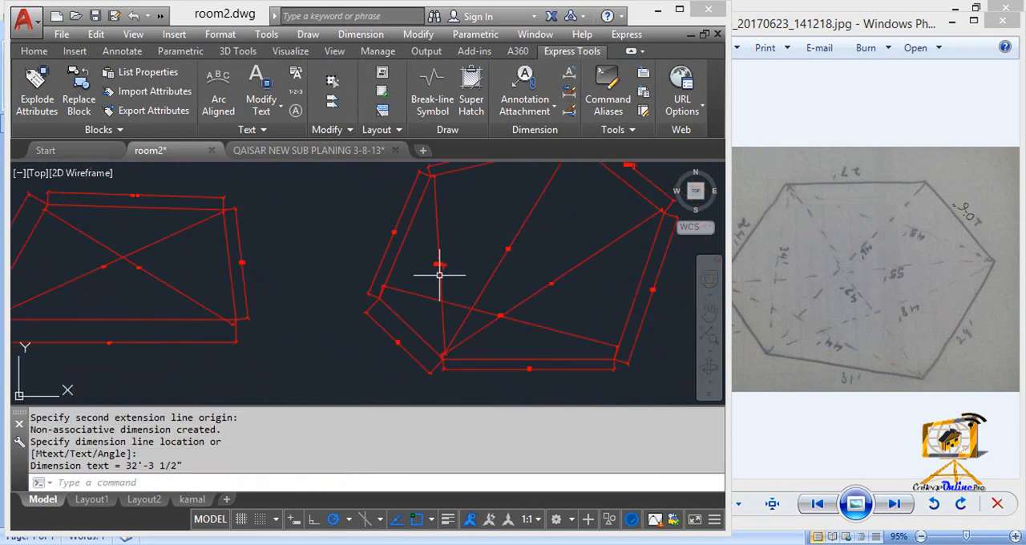
{"action": "middle_click_drag", "start_coordinate": [470, 264], "coordinate": [456, 267]}
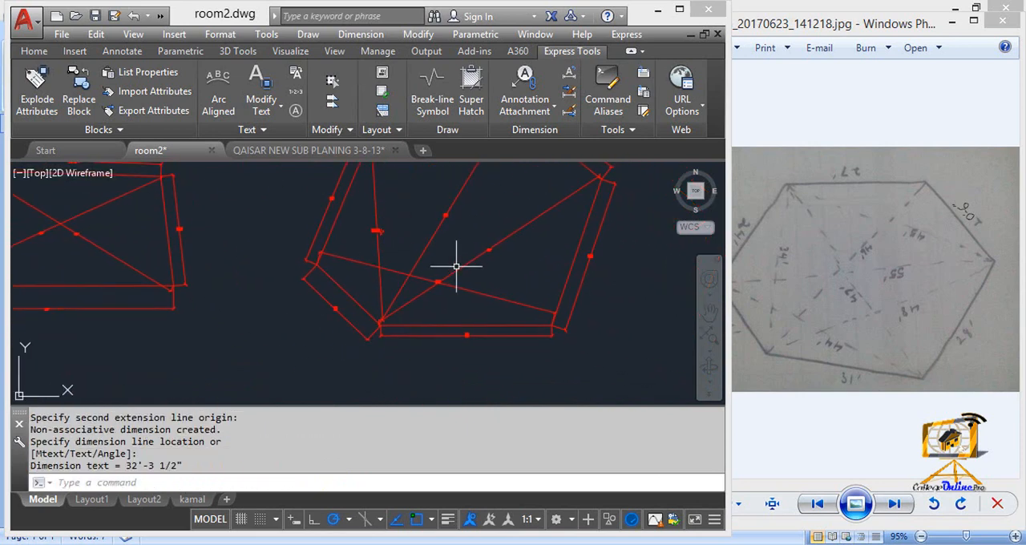
{"action": "key", "text": "Return"}
{"action": "left_click", "coordinate": [551, 323]}
{"action": "middle_click_drag", "start_coordinate": [464, 264], "coordinate": [506, 360]}
{"action": "left_click", "coordinate": [414, 238]}
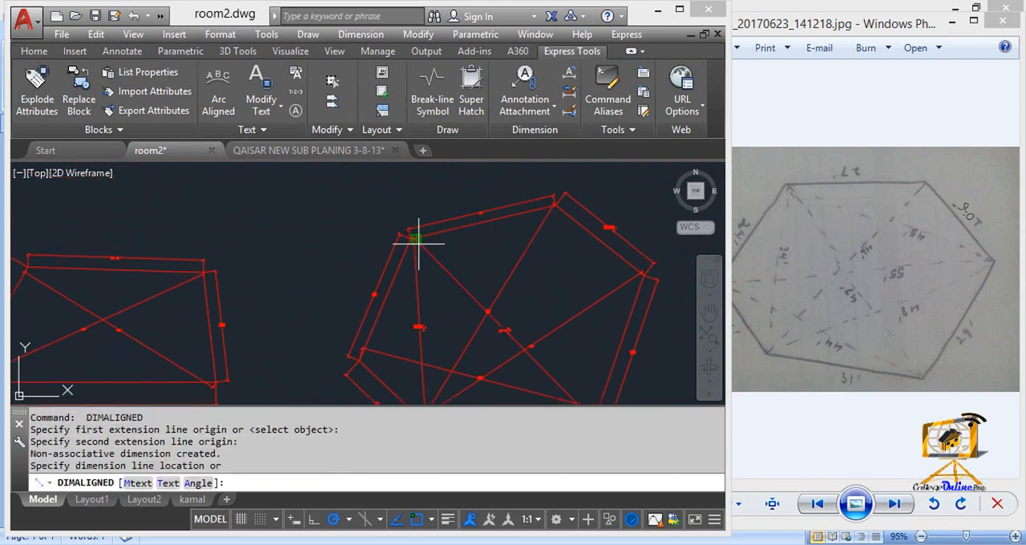
{"action": "left_click", "coordinate": [416, 255]}
{"action": "scroll", "coordinate": [497, 337], "scroll_direction": "up", "scroll_amount": 5}
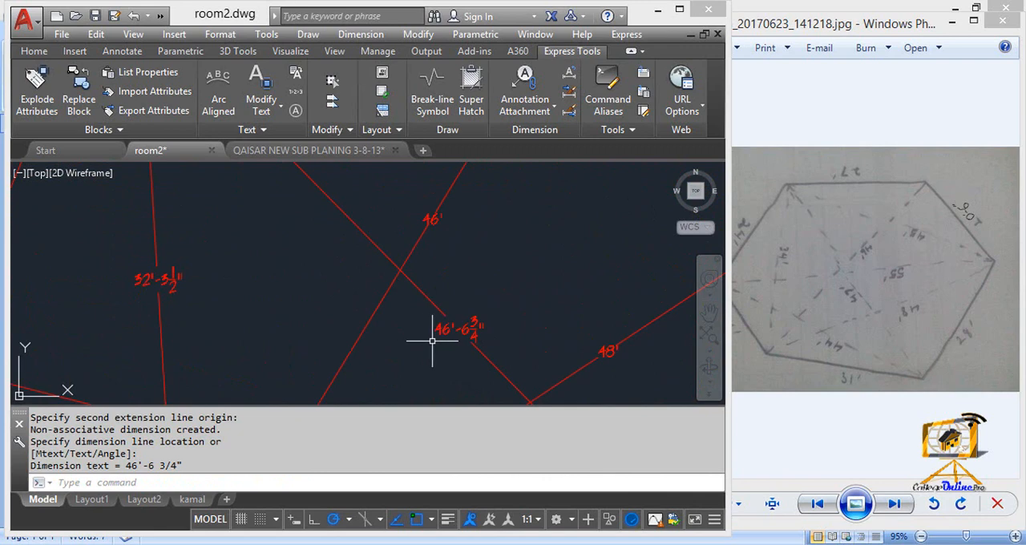
Step: Add an aligned dimension along the diagonal from the plot's far-right corner to its upper-left corner and inspect its text
{"action": "scroll", "coordinate": [471, 341], "scroll_direction": "down", "scroll_amount": 5}
{"action": "key", "text": "Return"}
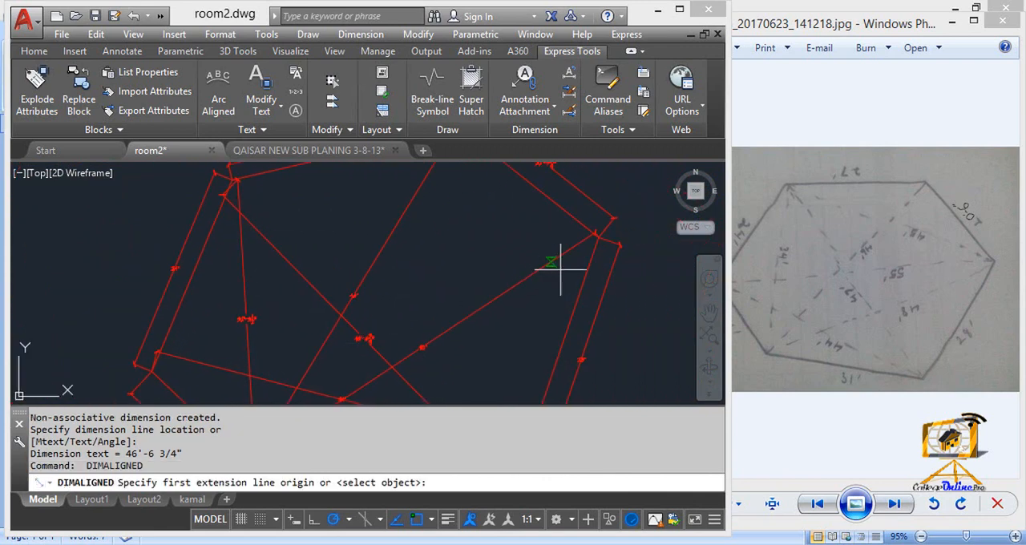
{"action": "left_click", "coordinate": [595, 236]}
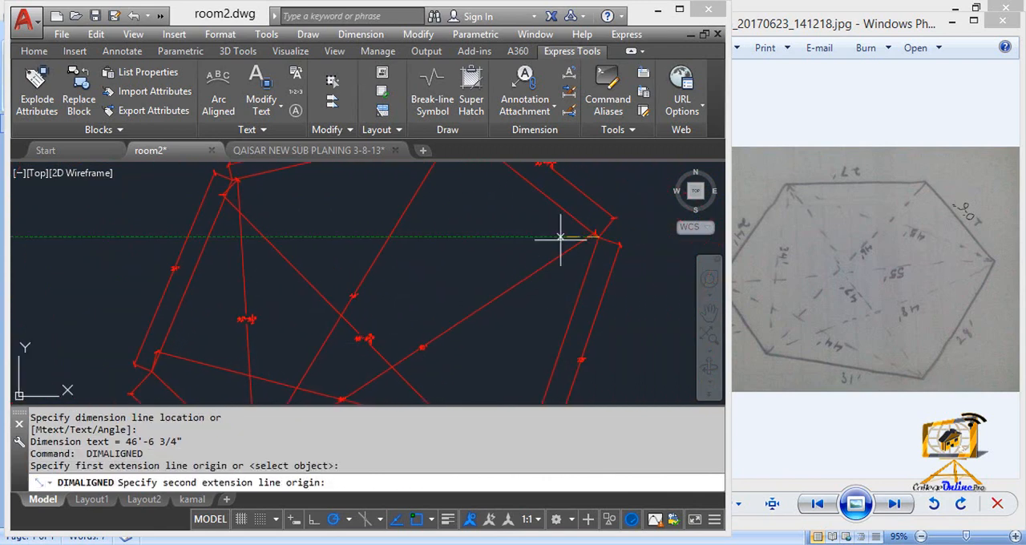
{"action": "left_click", "coordinate": [232, 185]}
{"action": "left_click", "coordinate": [457, 222]}
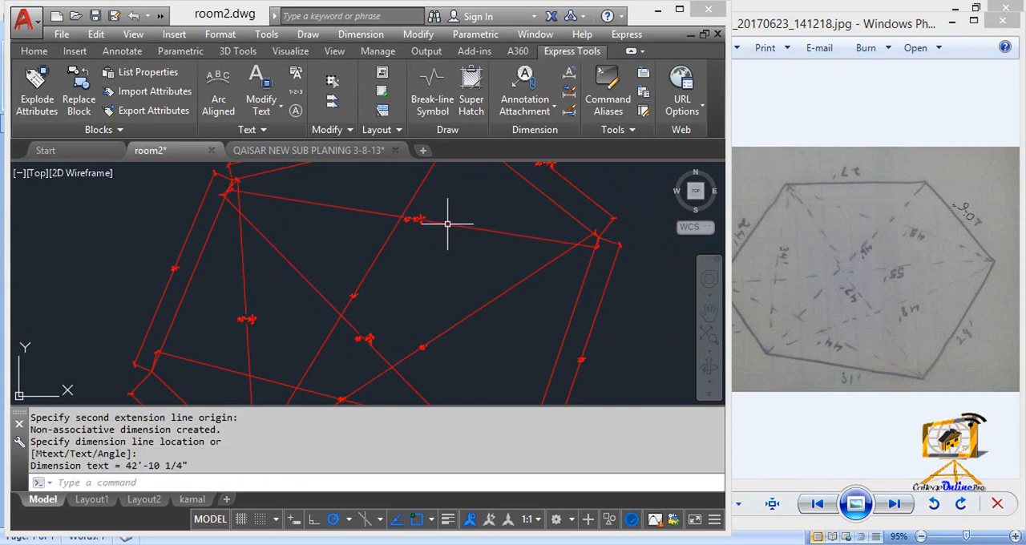
{"action": "scroll", "coordinate": [364, 250], "scroll_direction": "up", "scroll_amount": 5}
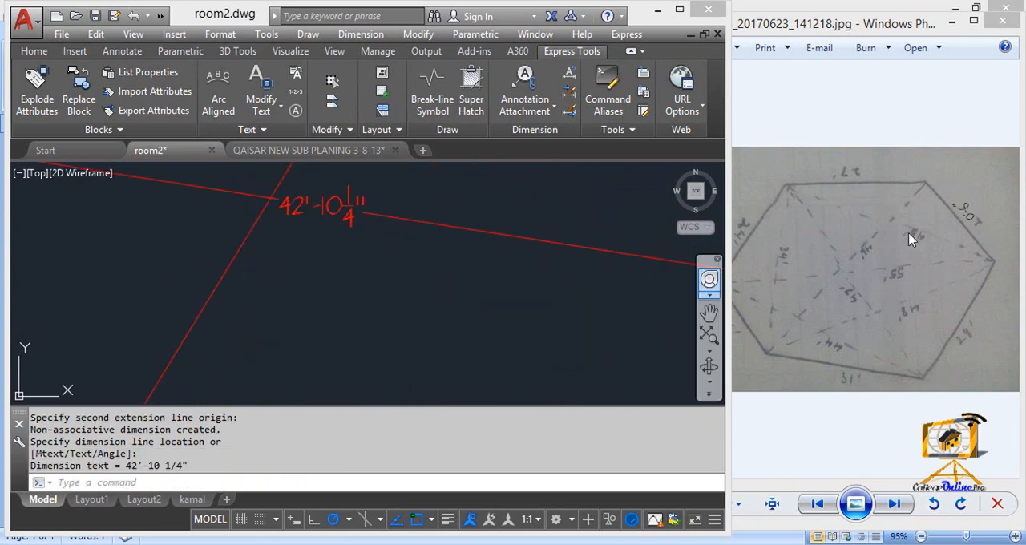
{"action": "scroll", "coordinate": [307, 208], "scroll_direction": "down", "scroll_amount": 5}
{"action": "key", "text": "Escape"}
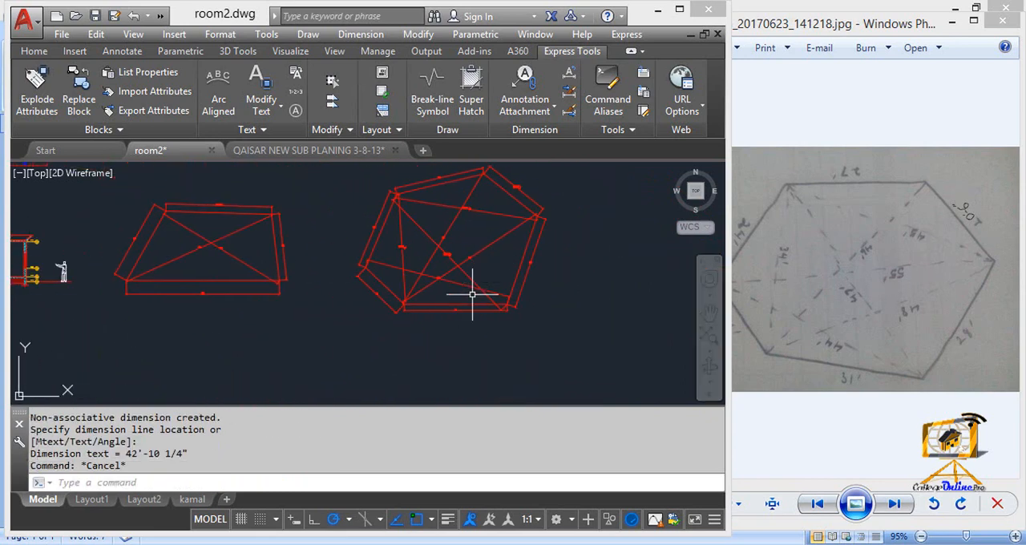
Step: Erase all diagonal dimensions inside the six-sided plot, keeping its side dimensions
{"action": "left_click", "coordinate": [474, 294]}
{"action": "left_click", "coordinate": [408, 204]}
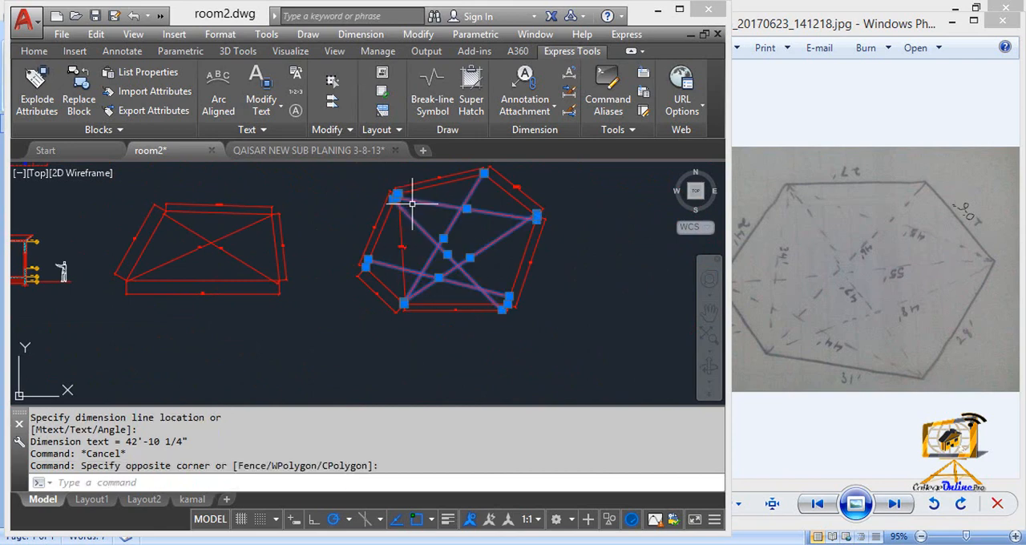
{"action": "key", "text": "Delete"}
{"action": "left_click", "coordinate": [423, 275]}
{"action": "left_click", "coordinate": [391, 256]}
{"action": "key", "text": "Delete"}
{"action": "middle_click_drag", "start_coordinate": [393, 273], "coordinate": [393, 286]}
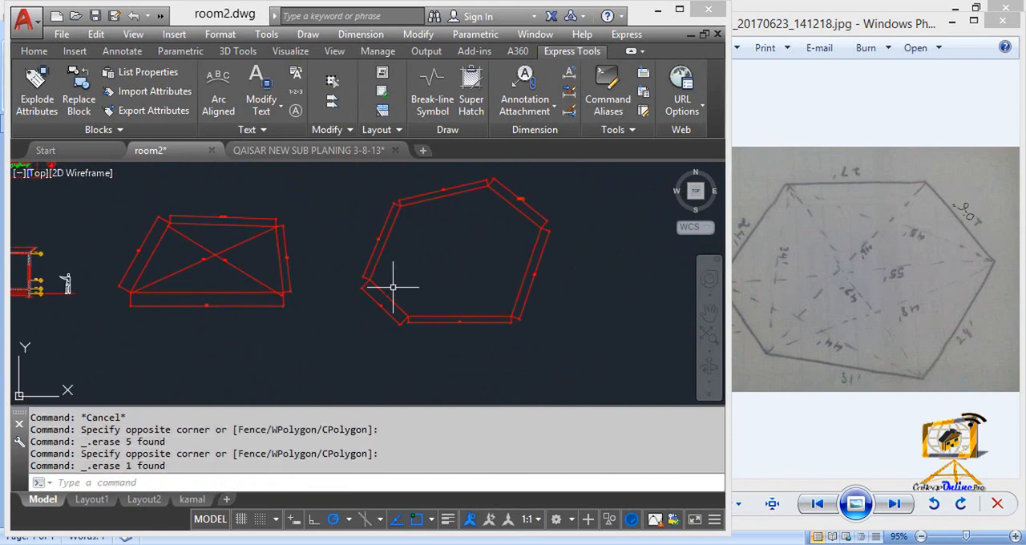
Step: Erase both diagonal dimensions inside the four-sided plot
{"action": "left_click", "coordinate": [206, 248]}
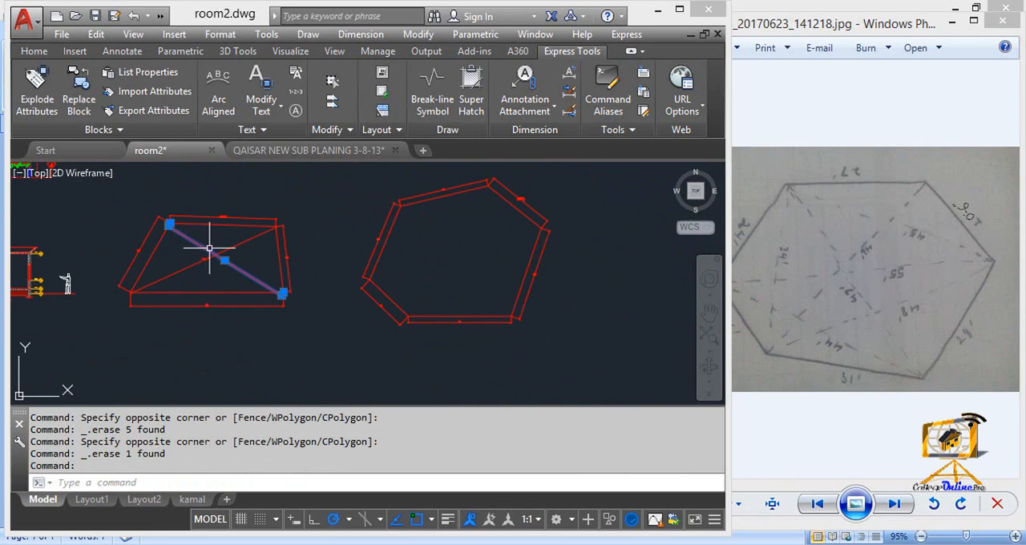
{"action": "key", "text": "Delete"}
{"action": "left_click", "coordinate": [241, 240]}
{"action": "left_click", "coordinate": [196, 229]}
{"action": "key", "text": "Delete"}
Step: Erase the aligned dimensions along all four sides of the four-sided plot
{"action": "left_click", "coordinate": [144, 239]}
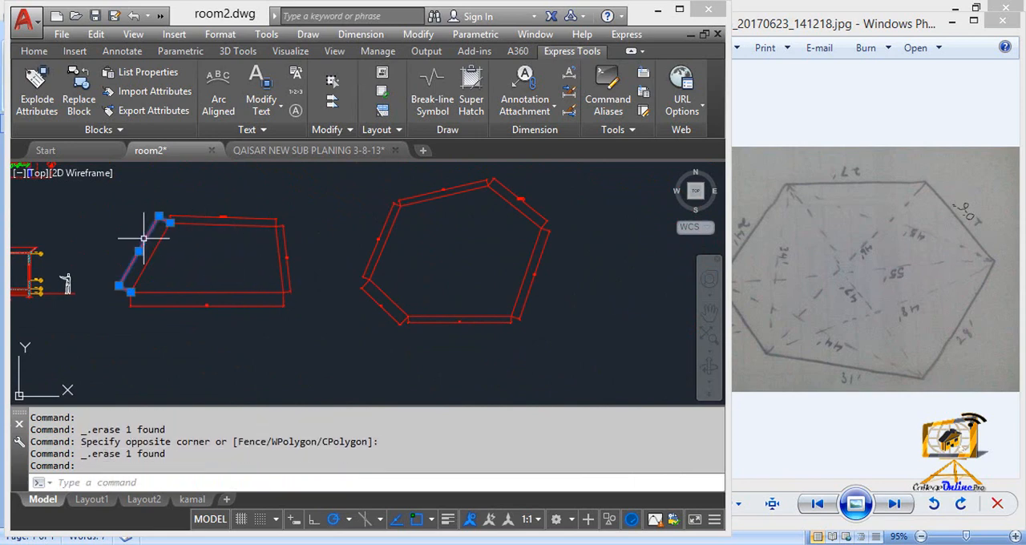
{"action": "key", "text": "Delete"}
{"action": "left_click", "coordinate": [192, 217]}
{"action": "key", "text": "Delete"}
{"action": "left_click", "coordinate": [217, 304]}
{"action": "key", "text": "Delete"}
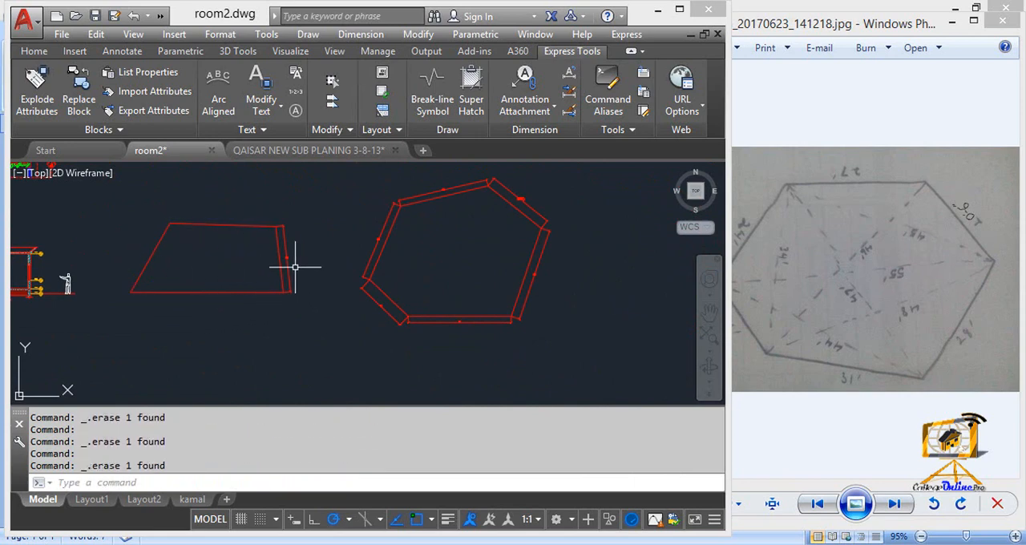
{"action": "left_click", "coordinate": [287, 258]}
{"action": "key", "text": "Delete"}
Step: Erase the aligned dimensions along all sides of the six-sided plot, leaving only its outline
{"action": "left_click", "coordinate": [379, 241]}
{"action": "key", "text": "Delete"}
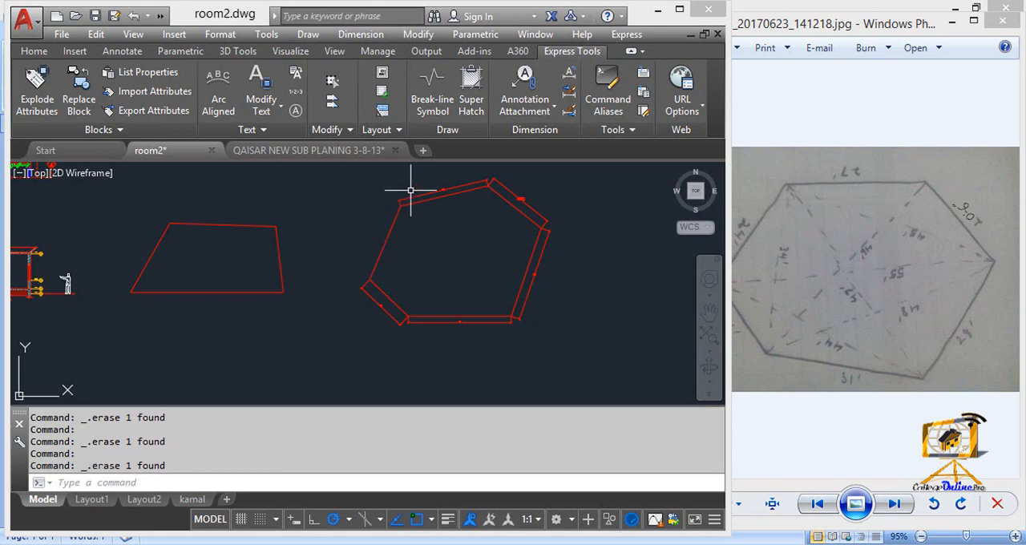
{"action": "left_click", "coordinate": [522, 202]}
{"action": "key", "text": "Delete"}
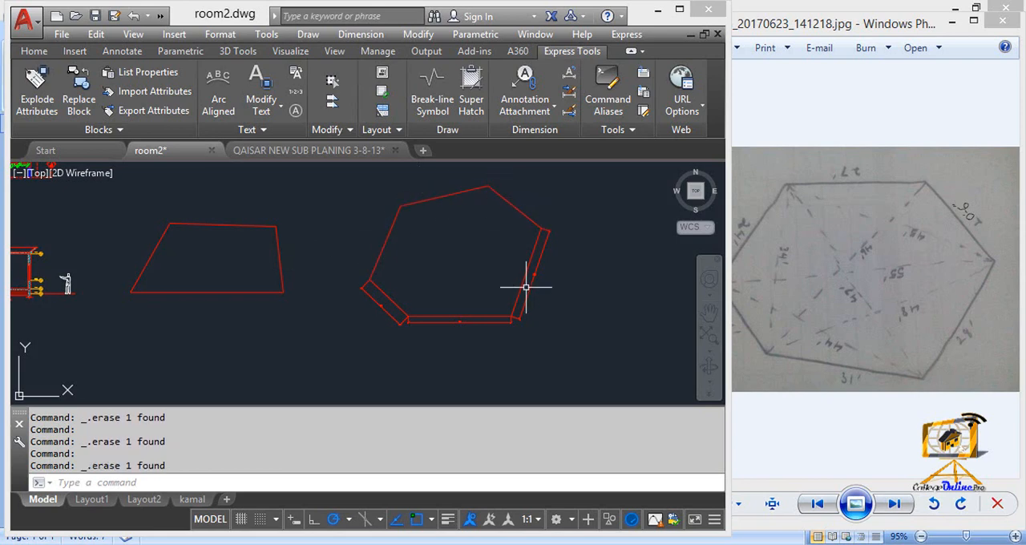
{"action": "left_click", "coordinate": [528, 292]}
{"action": "key", "text": "Delete"}
{"action": "left_click", "coordinate": [459, 324]}
{"action": "key", "text": "Delete"}
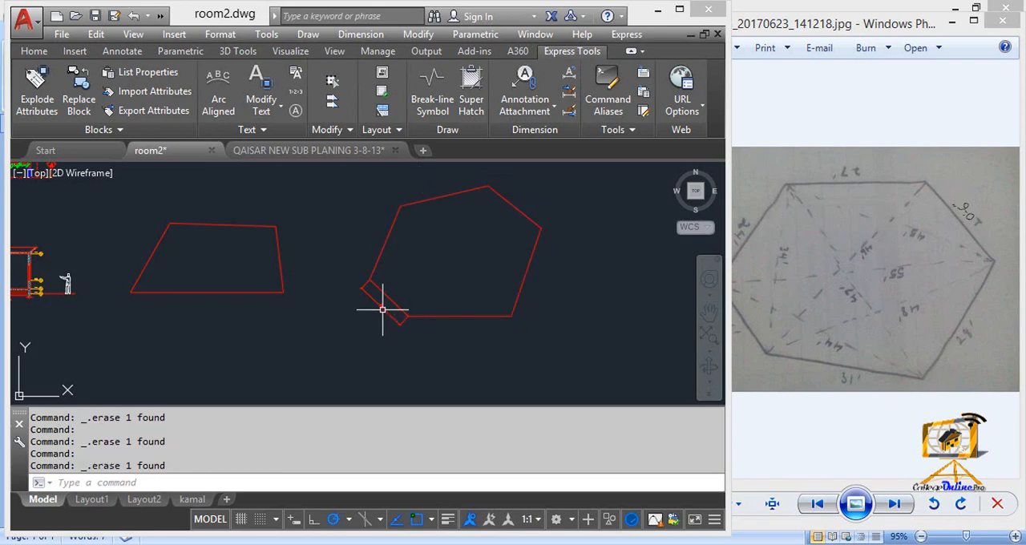
{"action": "left_click", "coordinate": [385, 304]}
{"action": "key", "text": "Delete"}
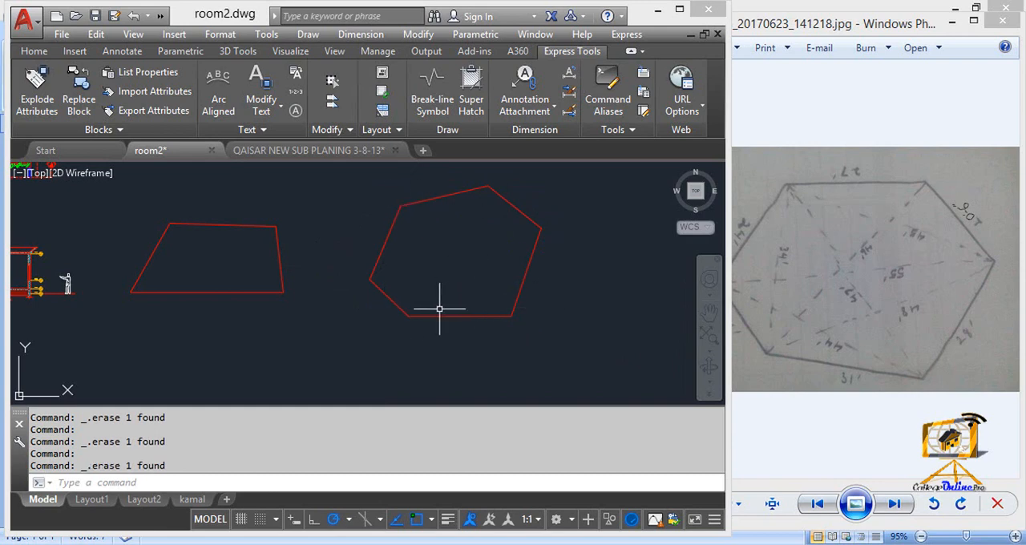